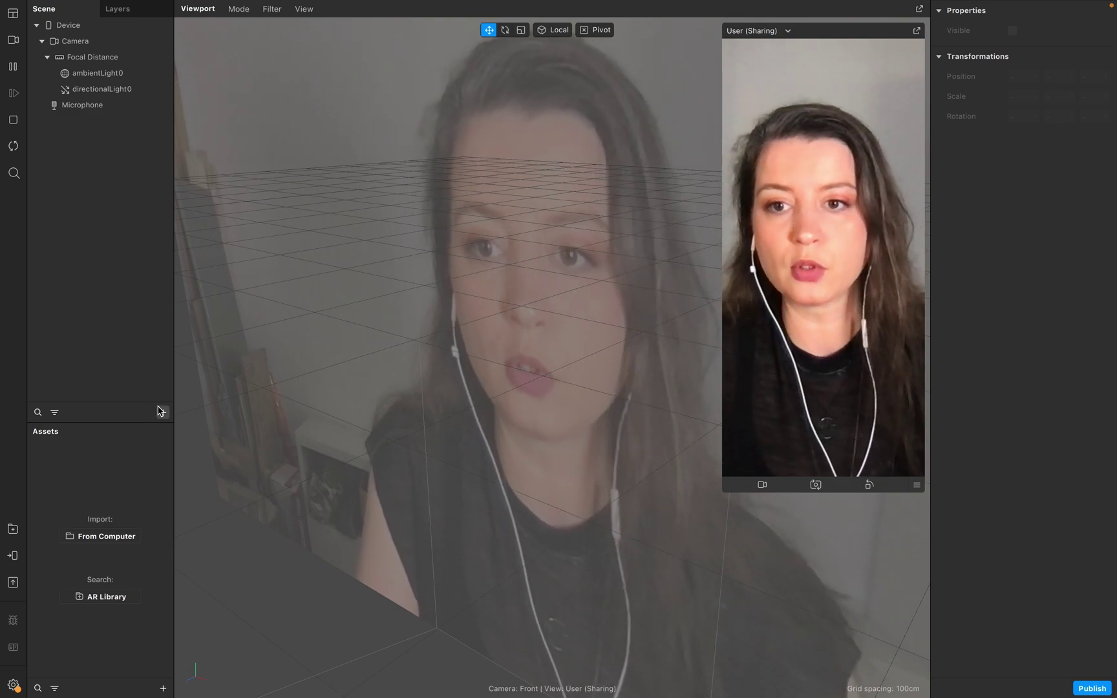
- Insert a face mesh along with its face tracker into the scene
click(162, 413)
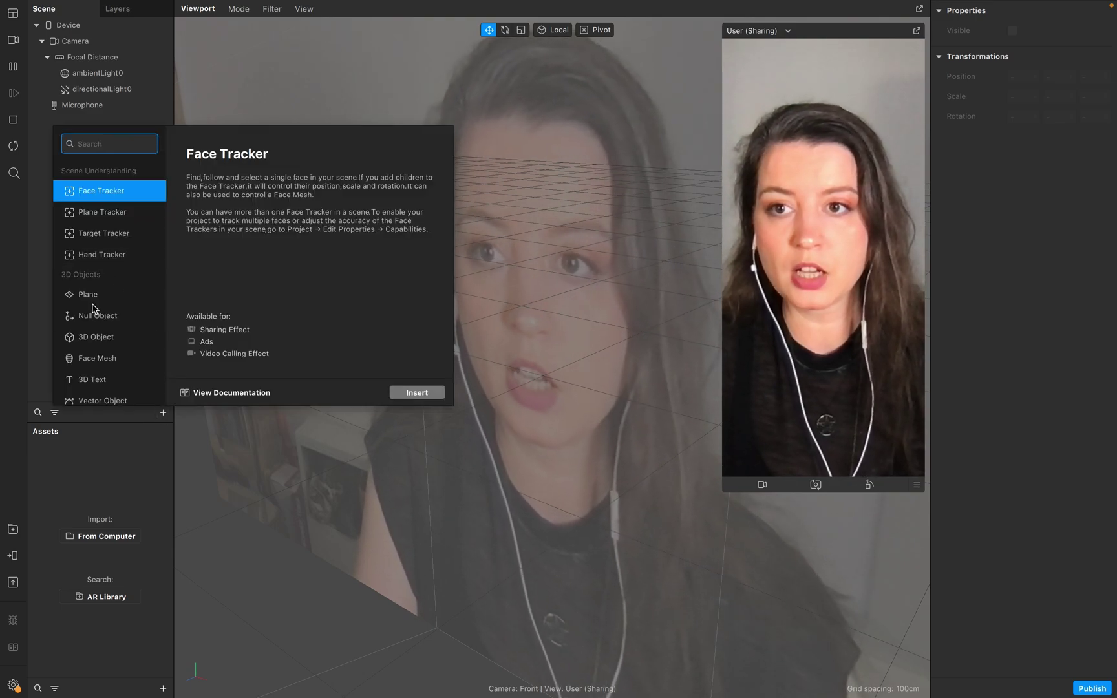
click(113, 364)
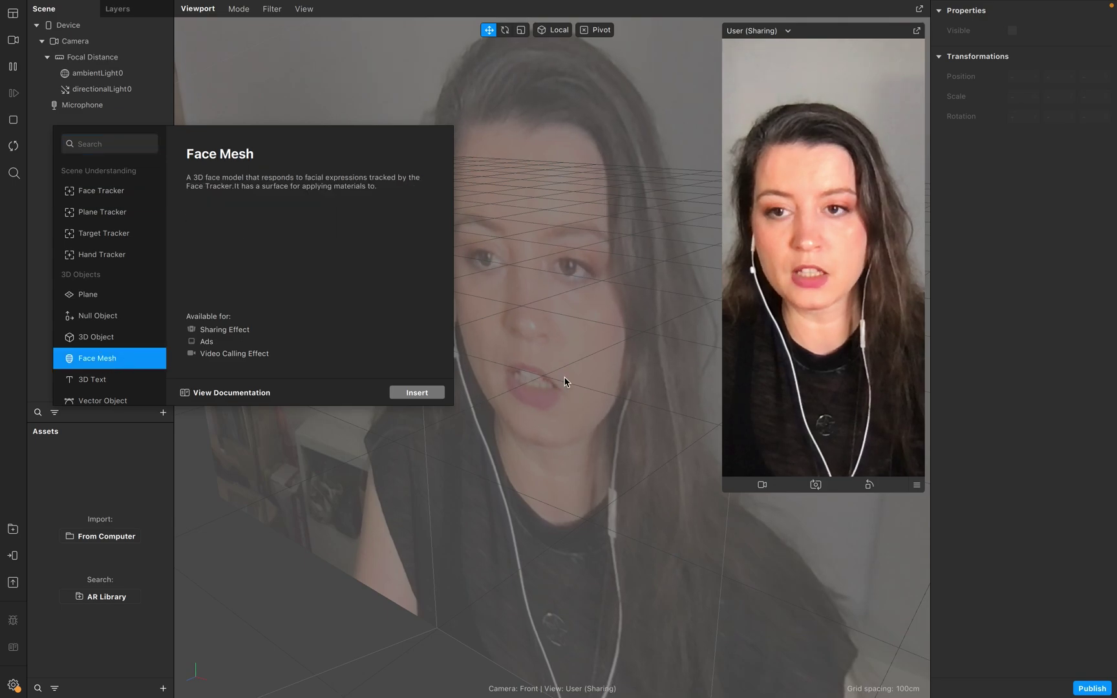
click(417, 393)
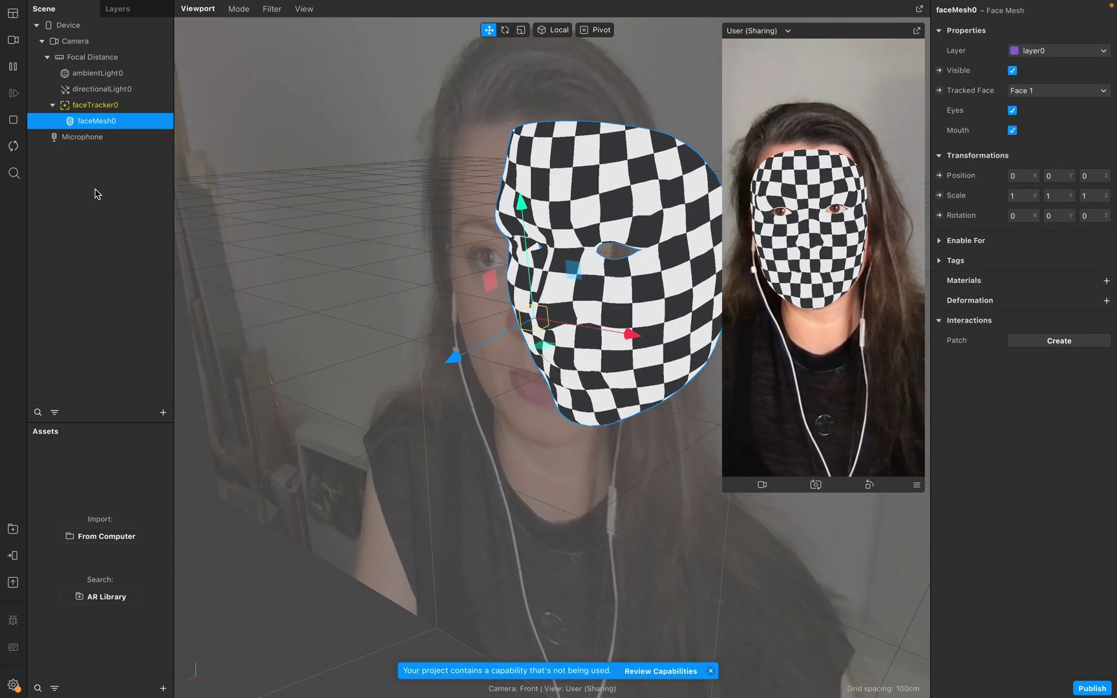
- Rename faceMesh0 to 'mask' and turn on Texture Extraction for faceTracker0
click(113, 137)
click(112, 122)
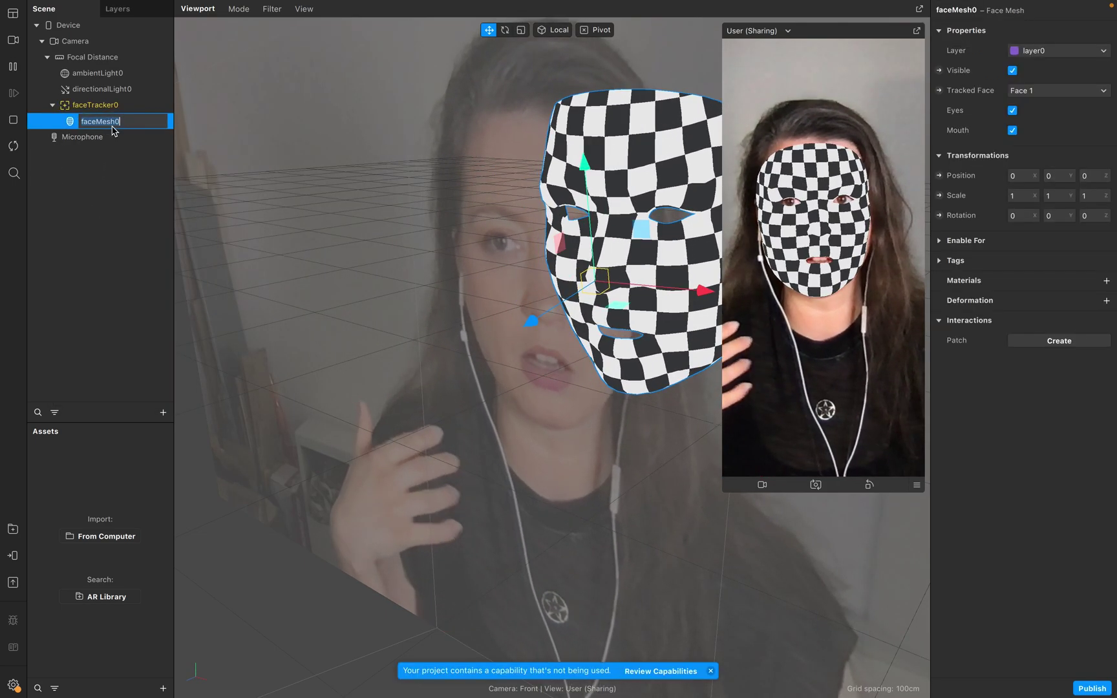
click(112, 123)
text(mask)
key(Return)
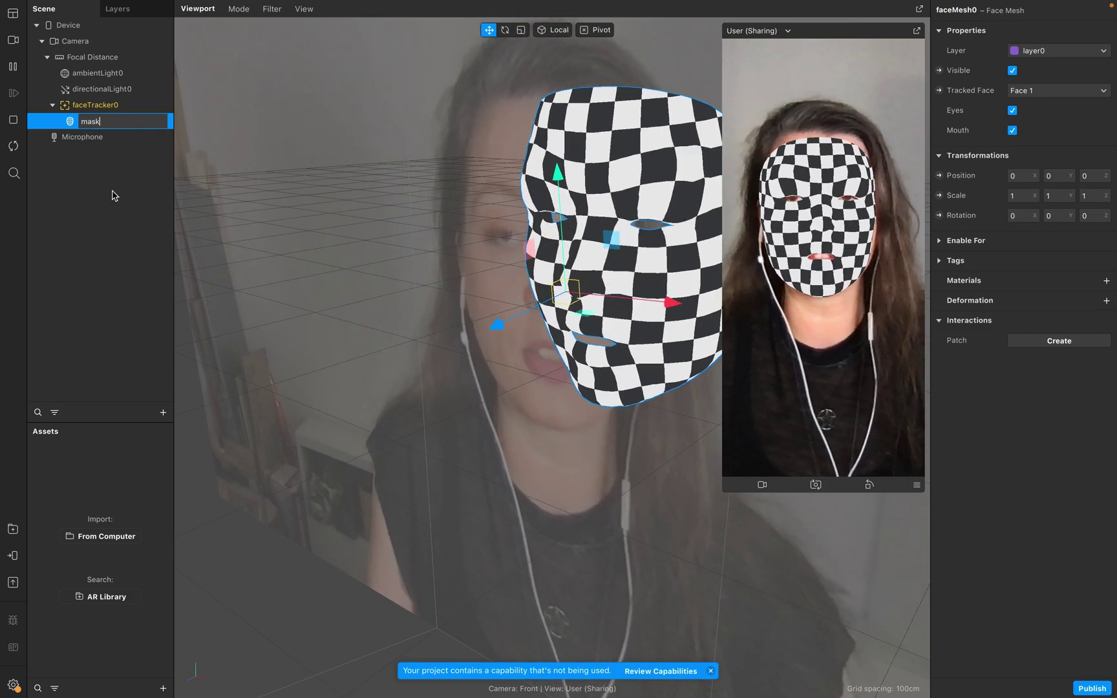
click(150, 123)
click(105, 107)
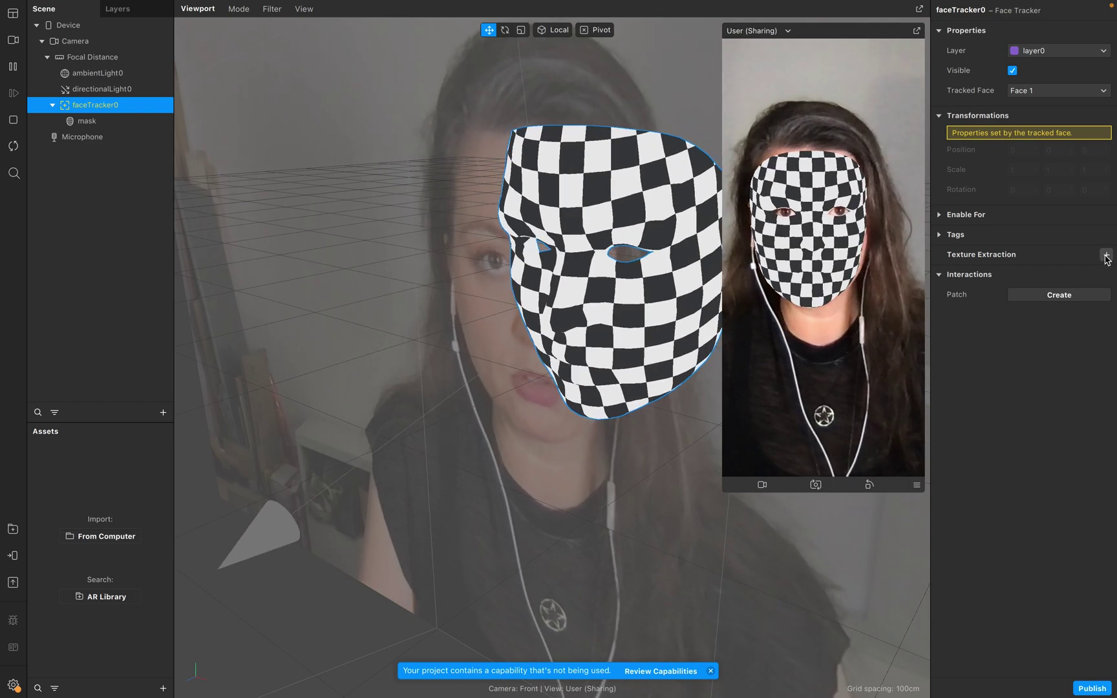
click(1106, 255)
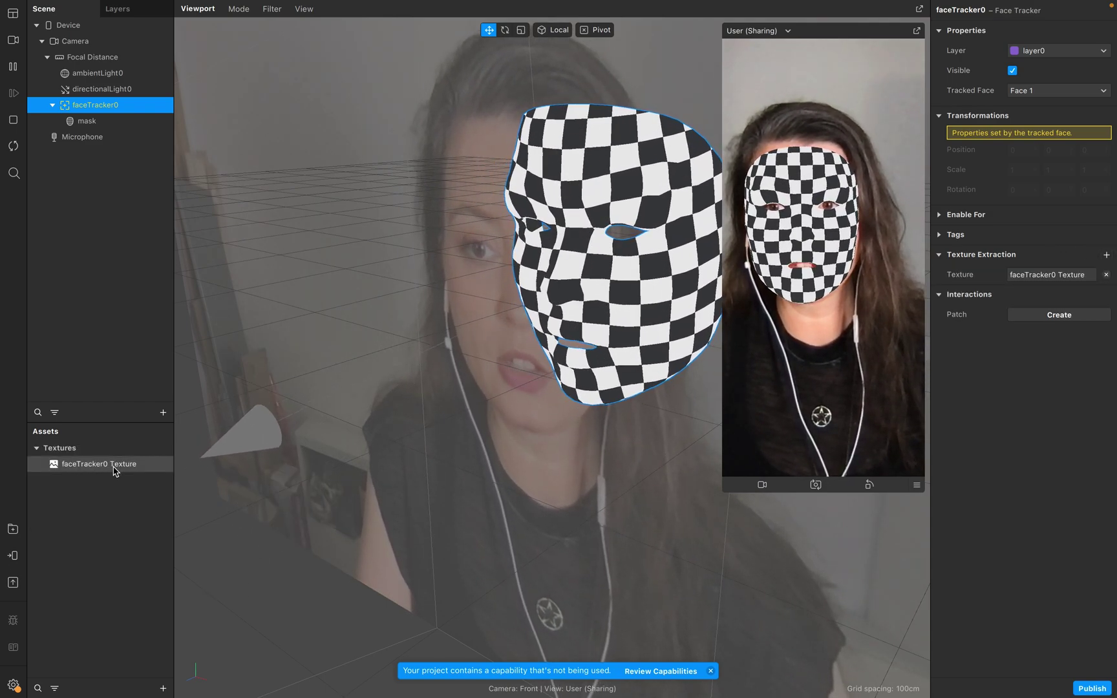
- Add a new material to the mask mesh and name it 'mask'
click(117, 123)
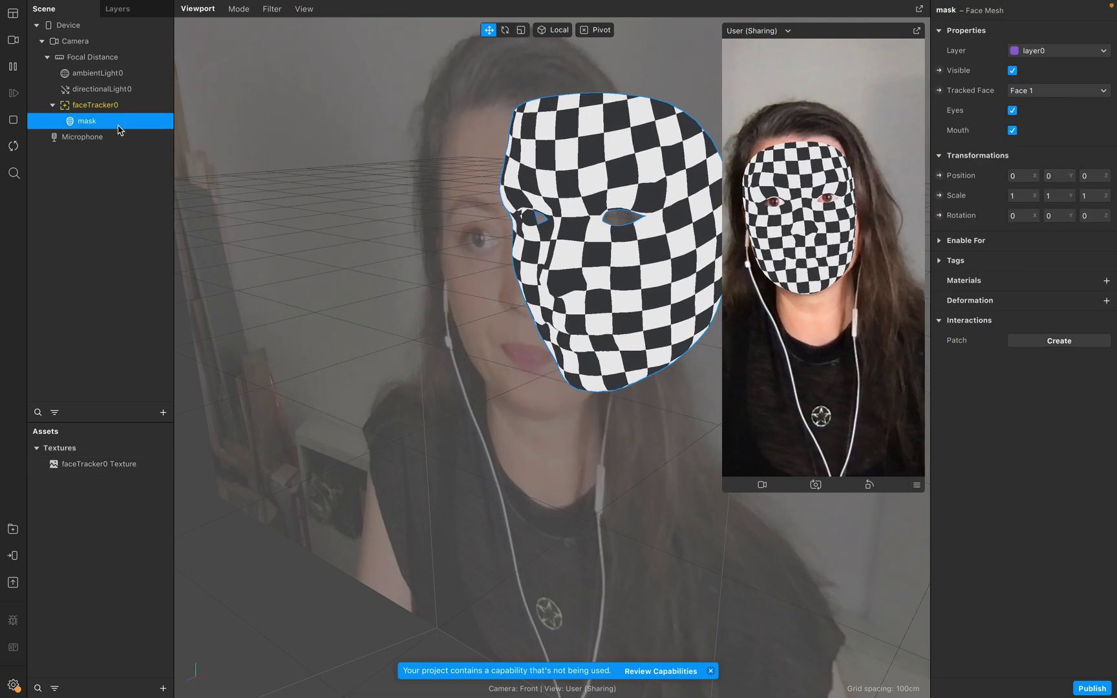
click(1106, 281)
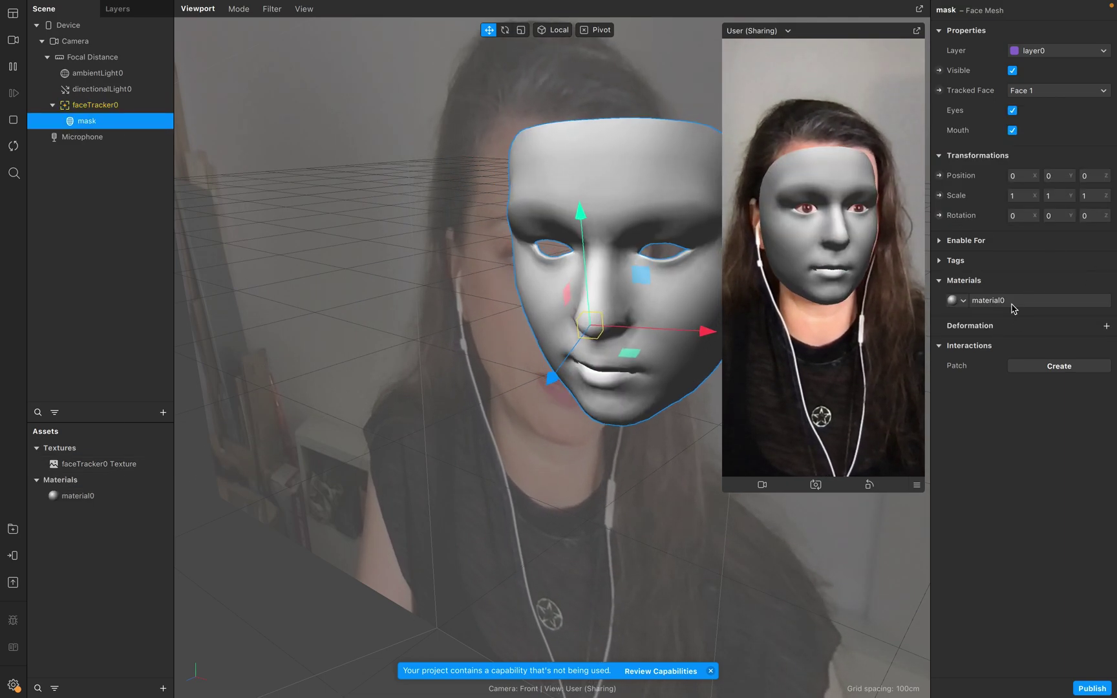
click(988, 300)
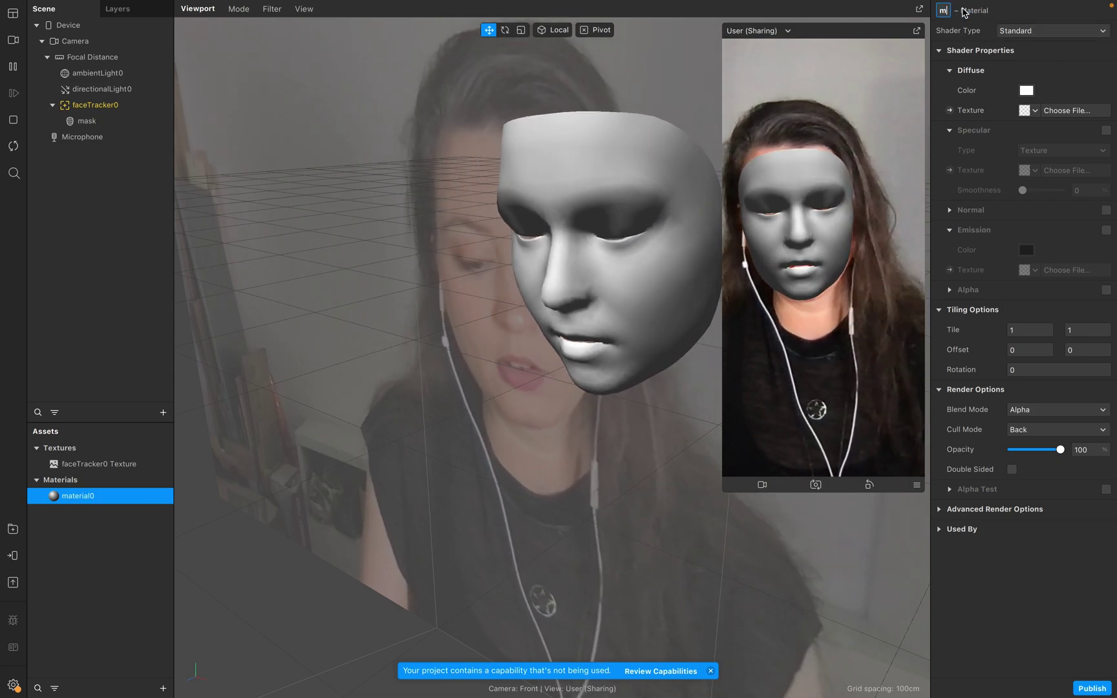
text(mask)
key(Return)
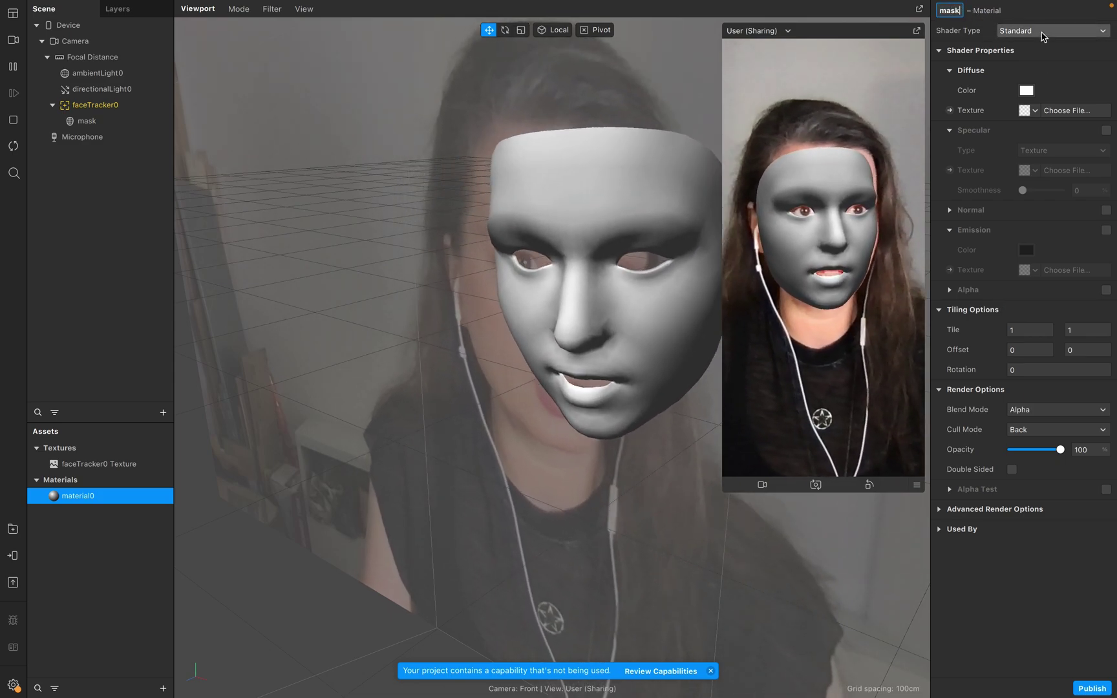
- Set the mask material to a Flat shader using the faceTracker0 Texture
click(1042, 34)
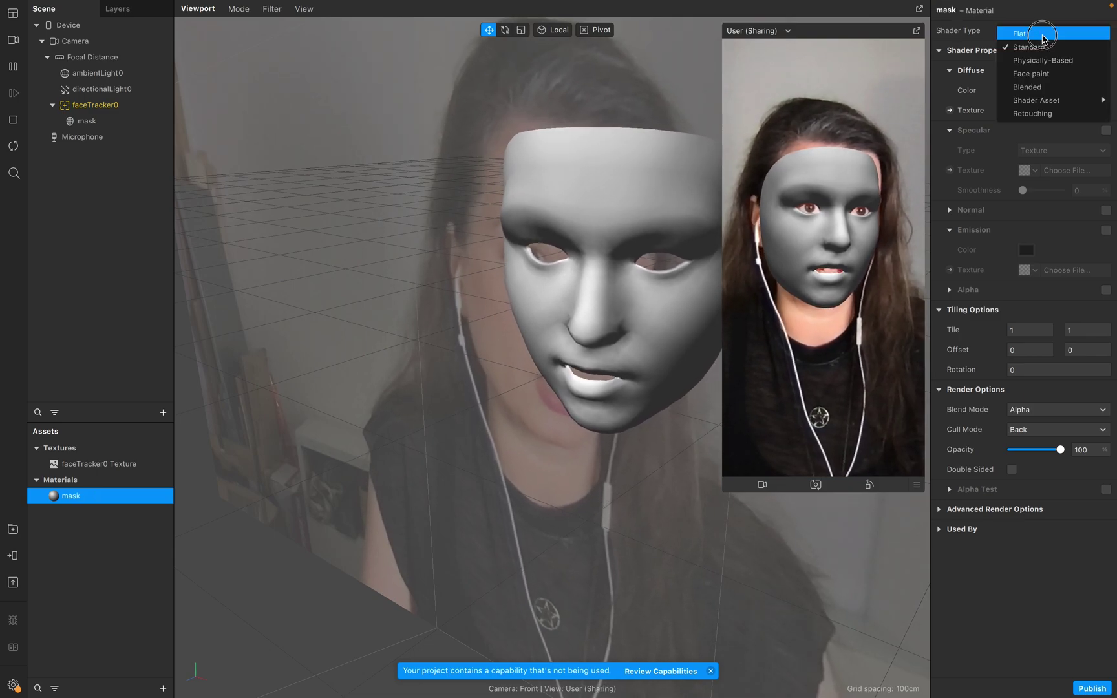
click(1044, 34)
click(1034, 112)
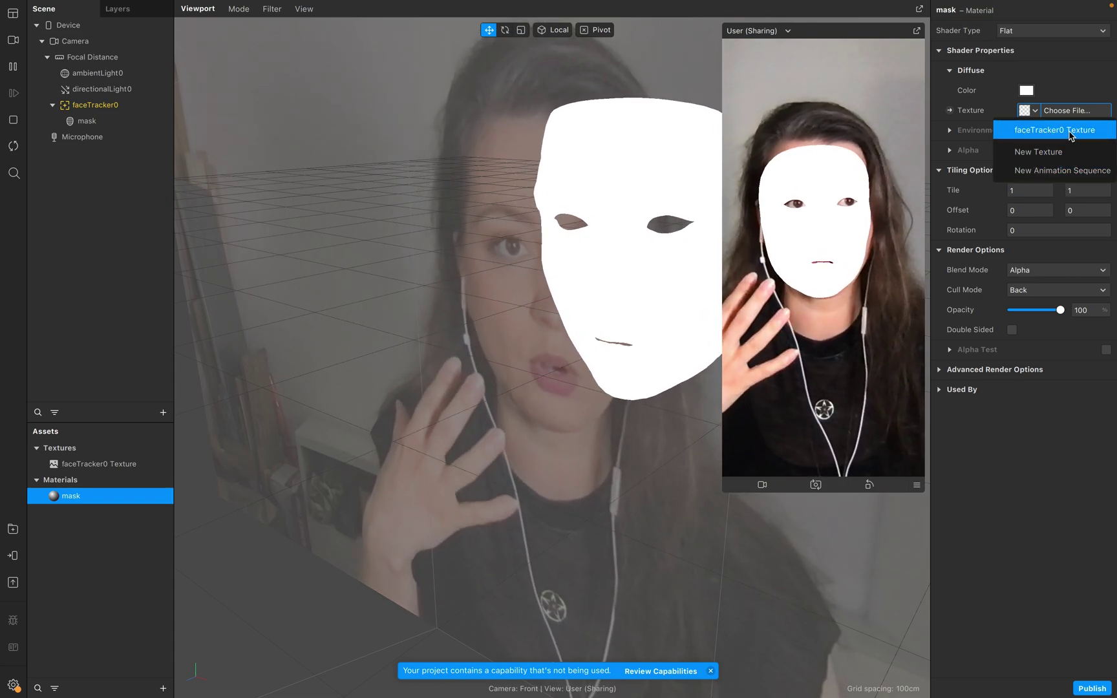
click(1070, 132)
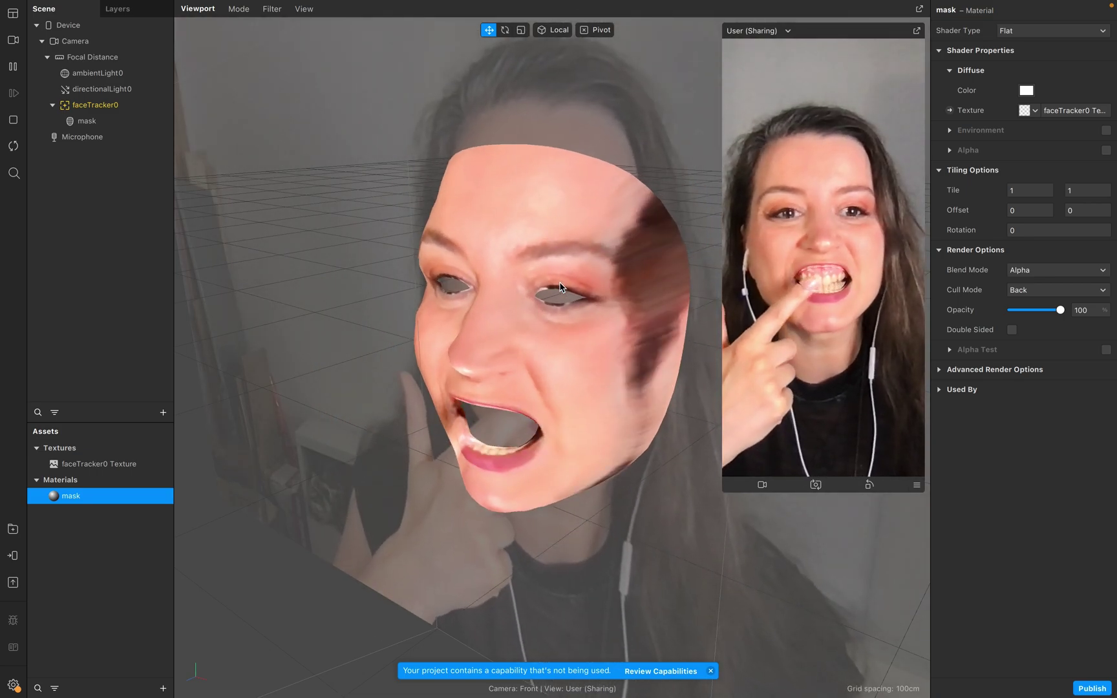
- Uncheck Eyes and Mouth on the mask face mesh to fill those openings
click(84, 121)
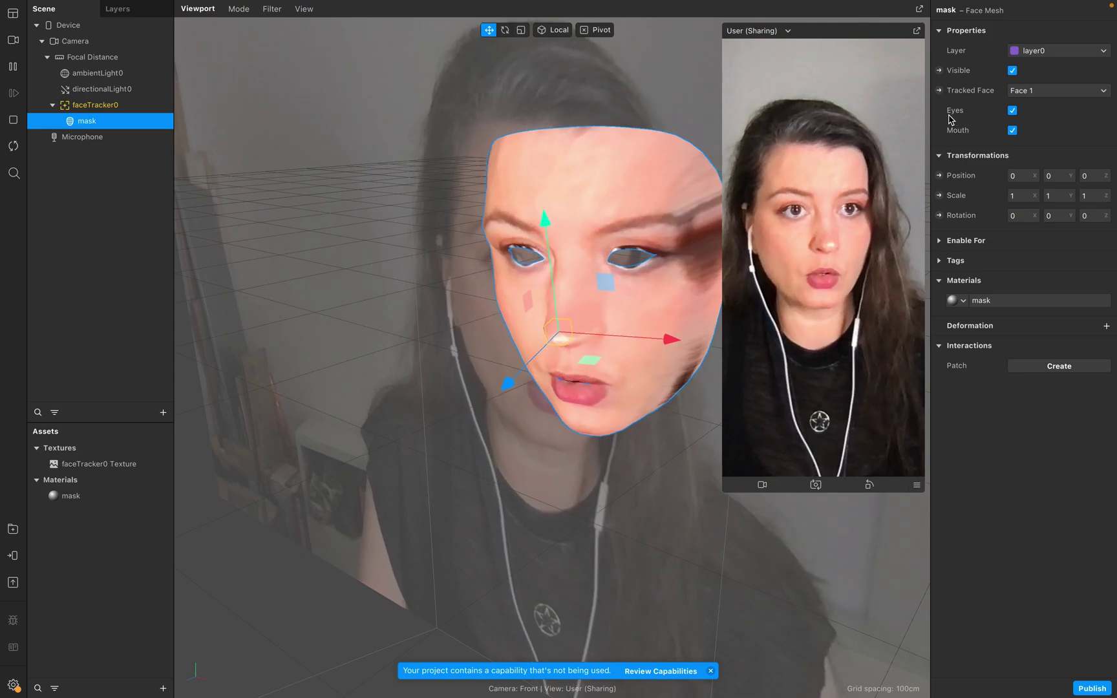
click(1013, 110)
click(1012, 131)
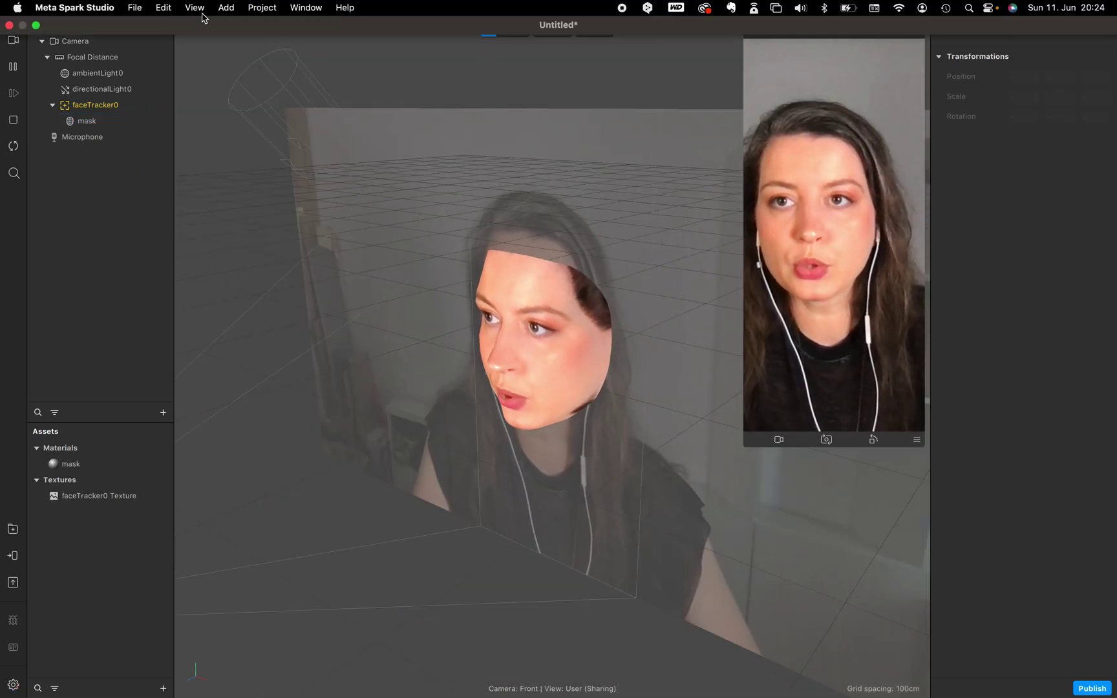
- Show the Patch Editor and add an SDF Circle patch to the graph
click(196, 9)
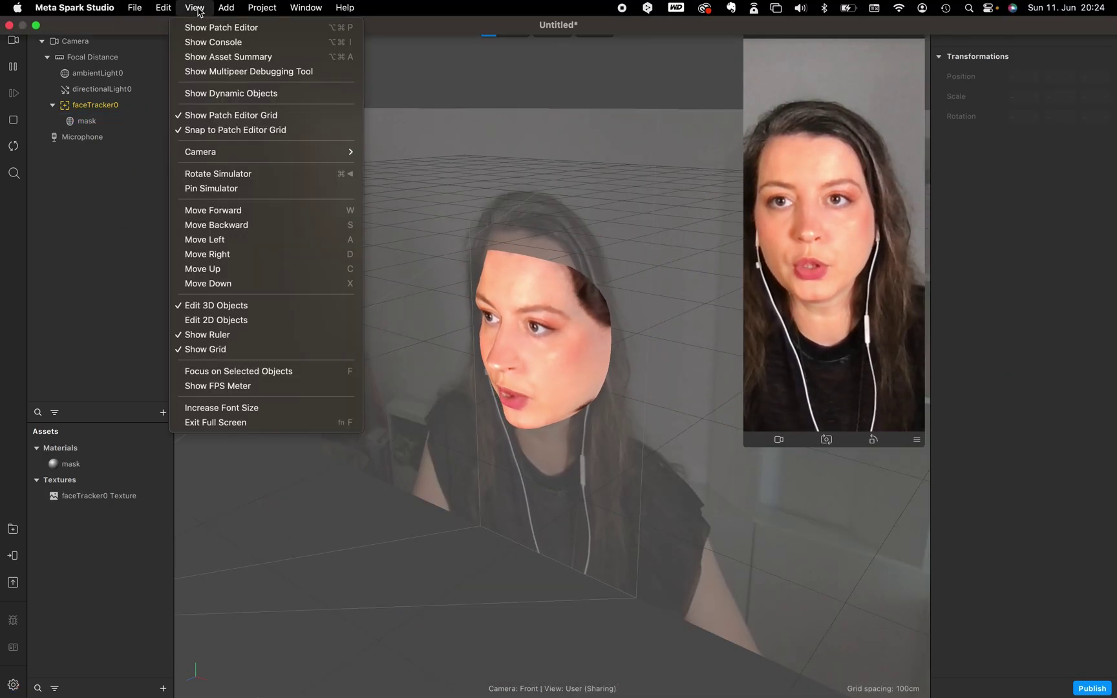
click(195, 29)
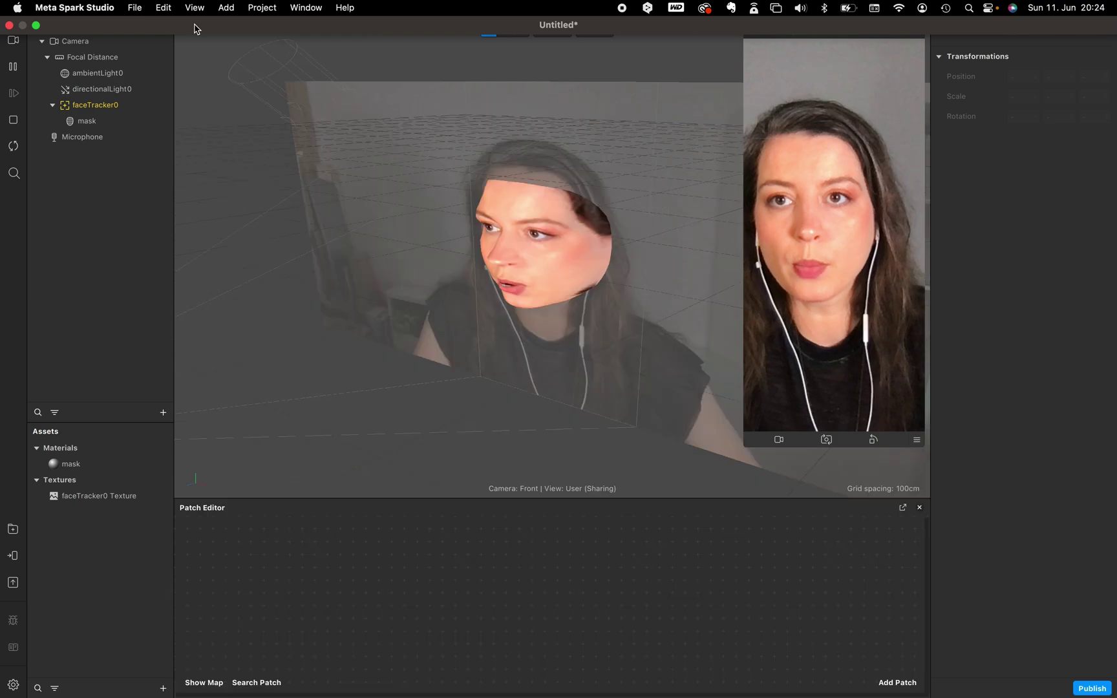
double_click(318, 590)
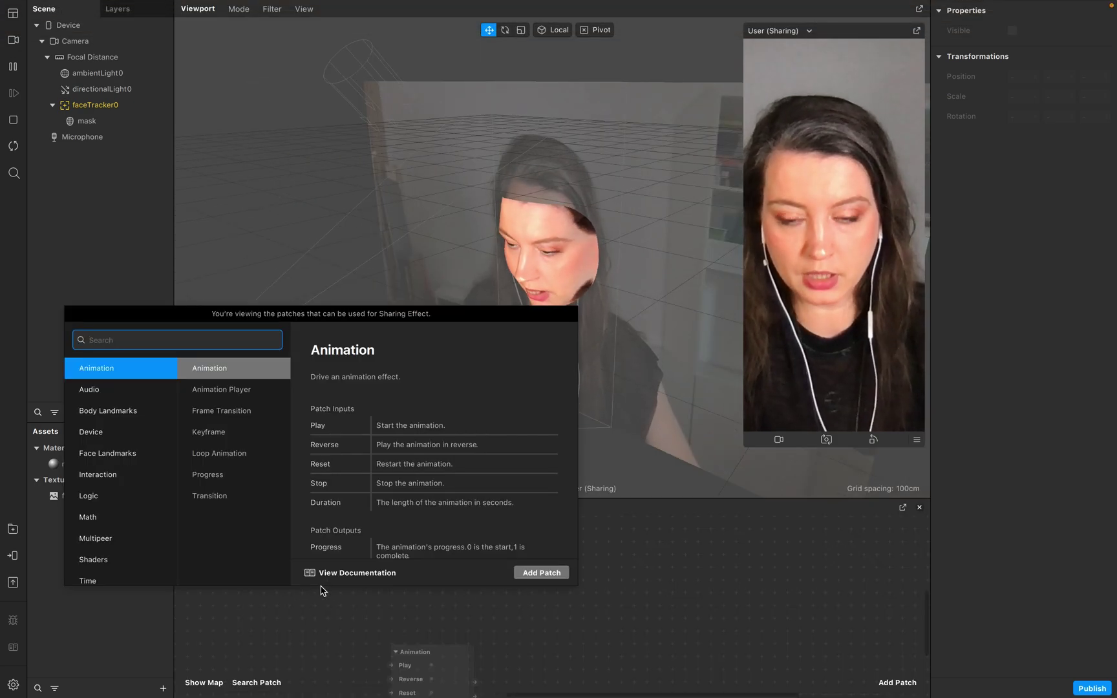
text(sdf)
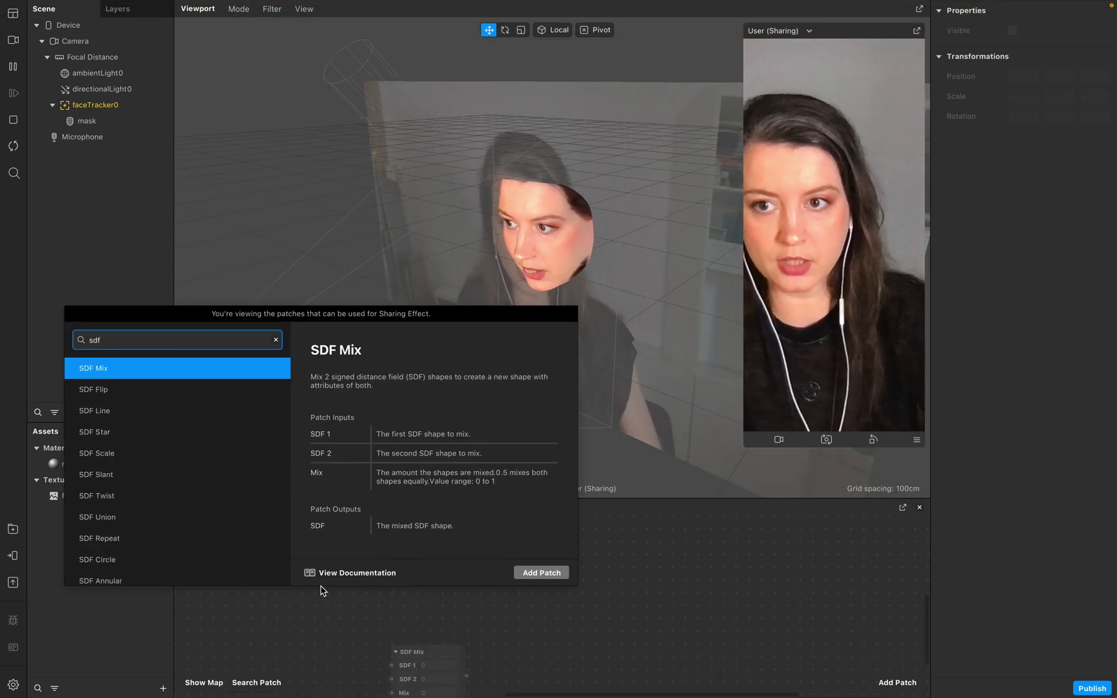
click(113, 564)
click(541, 572)
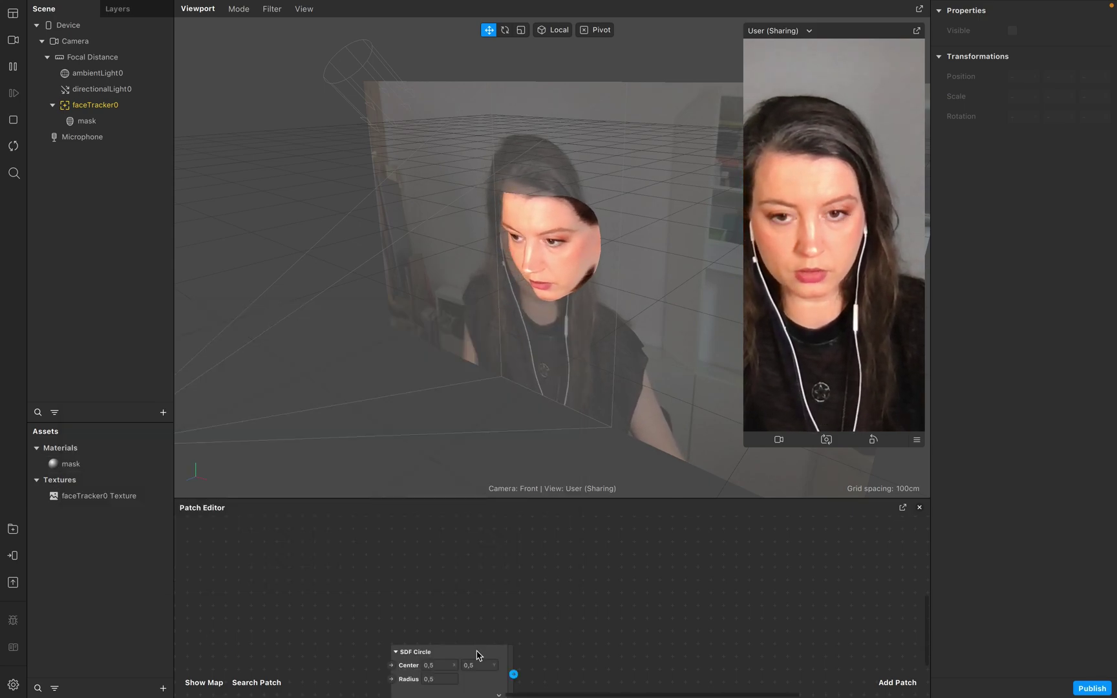
drag(481, 653, 444, 605)
- Add a Mix patch and a Step patch to the graph
double_click(548, 624)
text(mix)
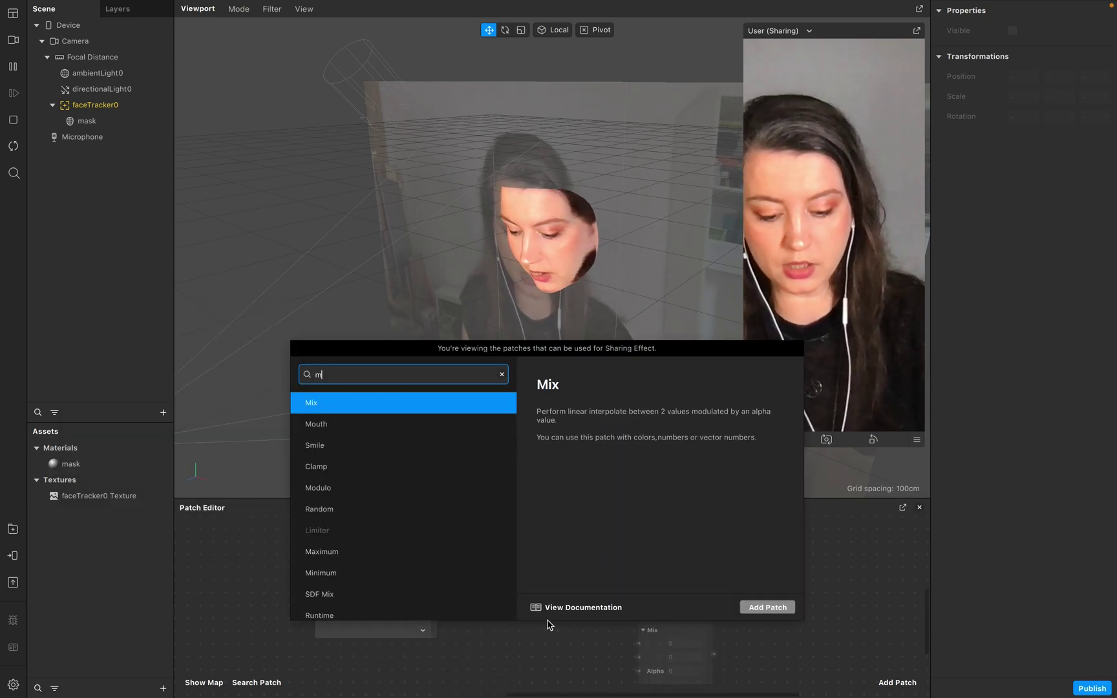
key(Return)
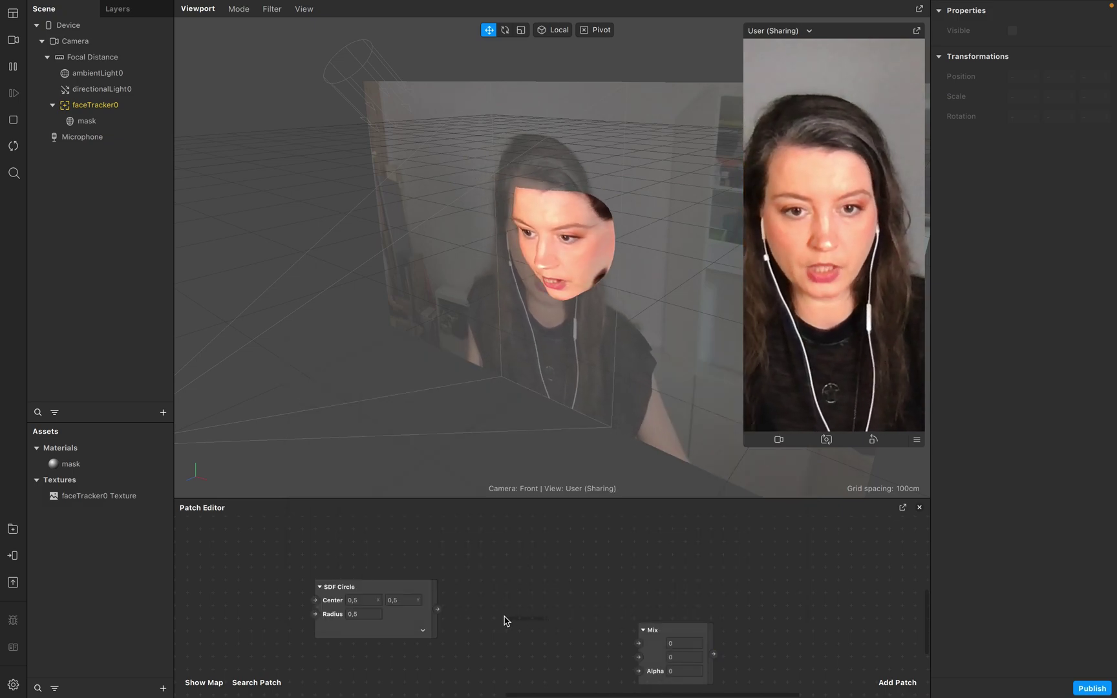
double_click(506, 618)
text(step)
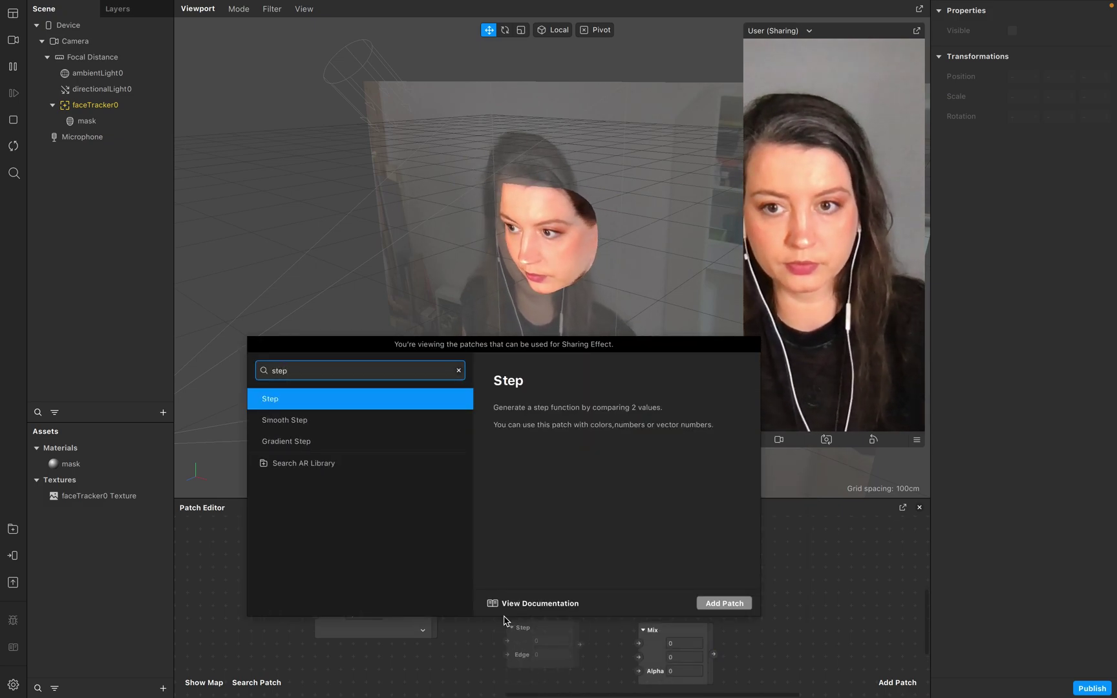
key(Return)
drag(531, 613, 534, 564)
- Wire SDF Circle into Step and bring the extracted face texture into the graph
drag(438, 609, 499, 582)
drag(677, 632, 660, 550)
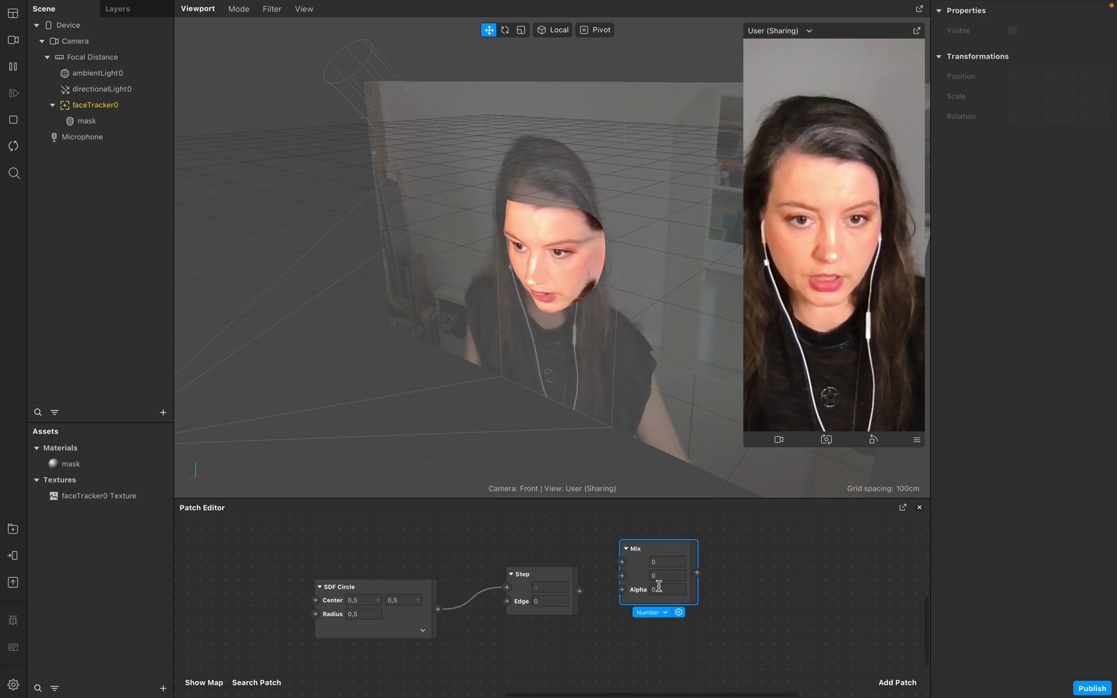
text(1)
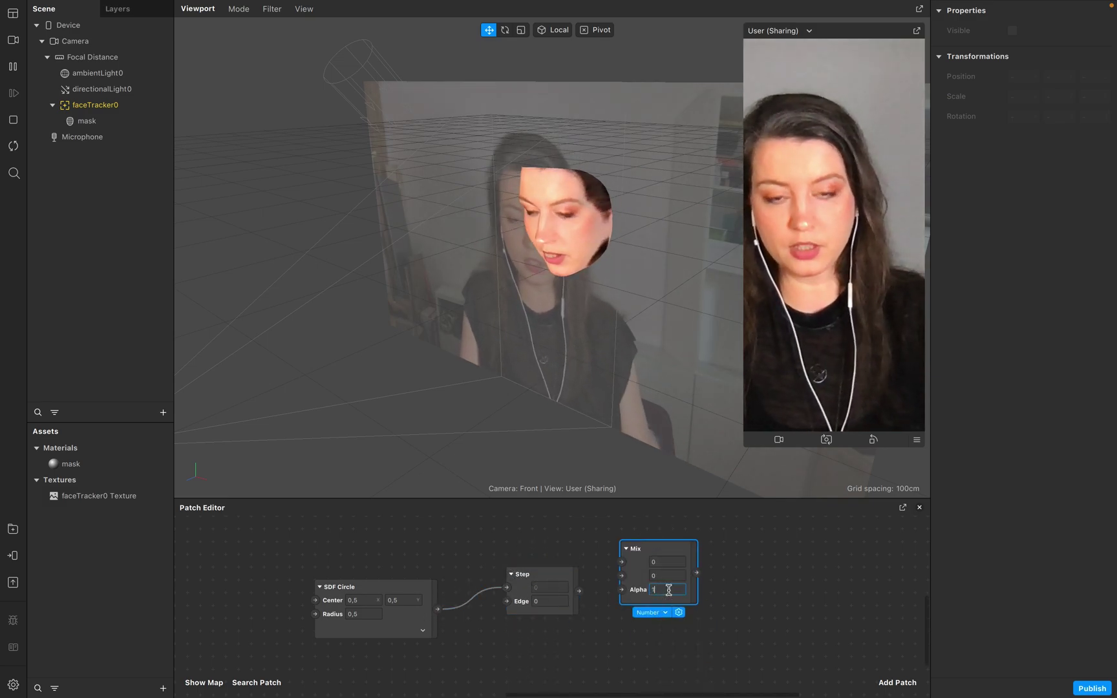
click(572, 590)
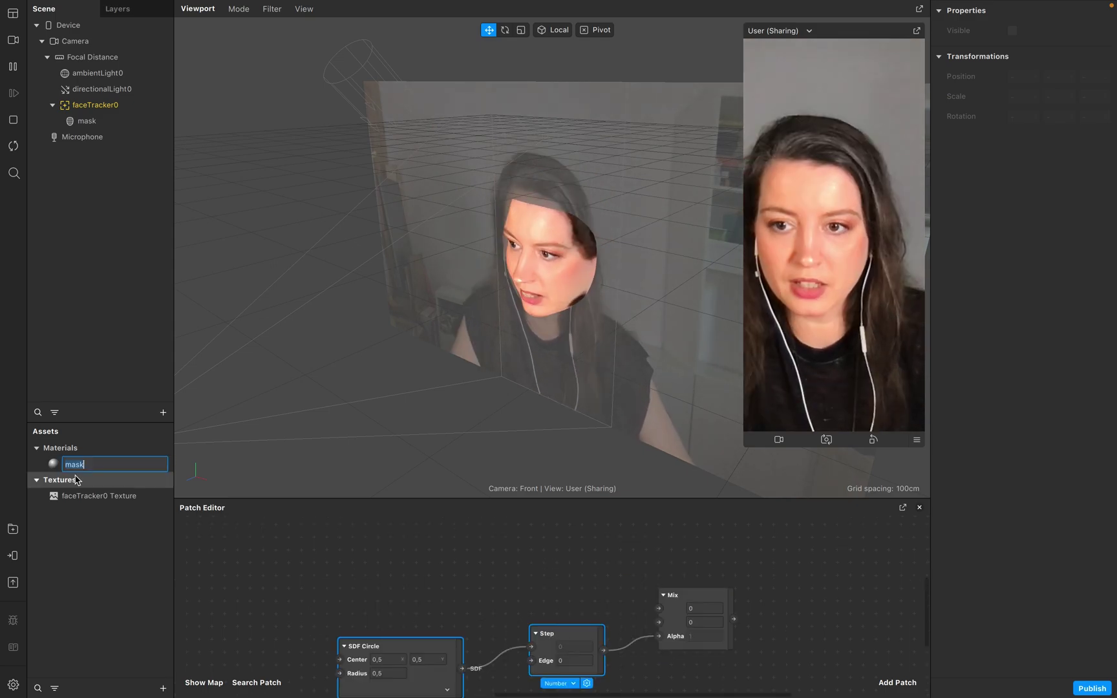
drag(97, 496, 660, 608)
- Make the mask material's texture driven by a patch from the graph
scroll(663, 608, right, 5)
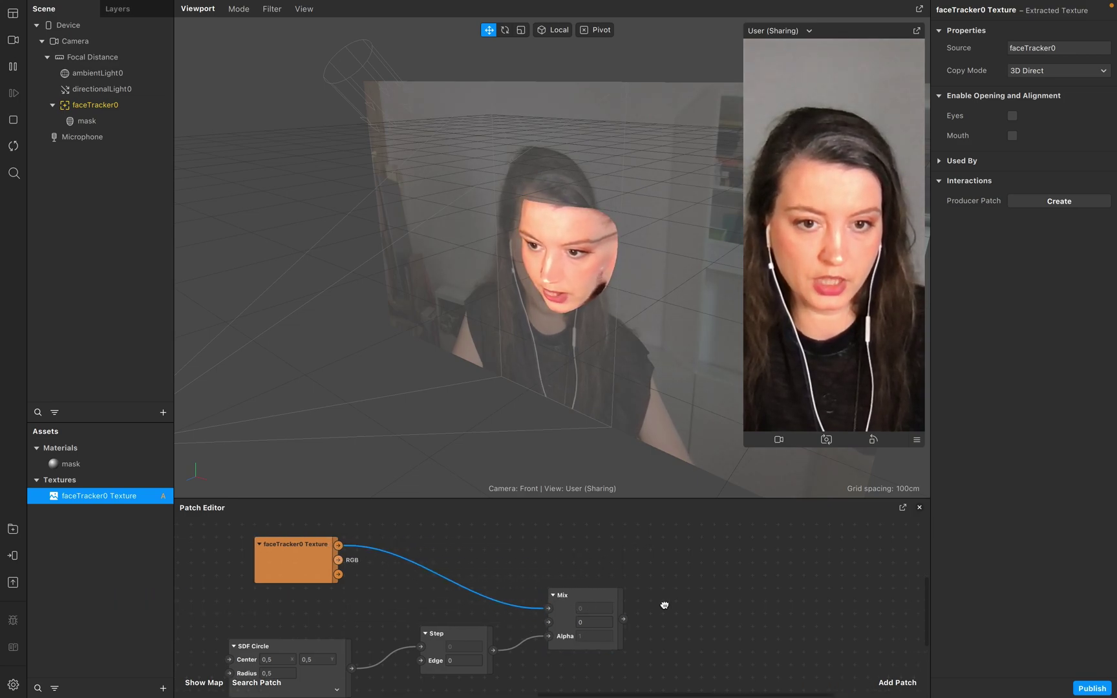
double_click(693, 602)
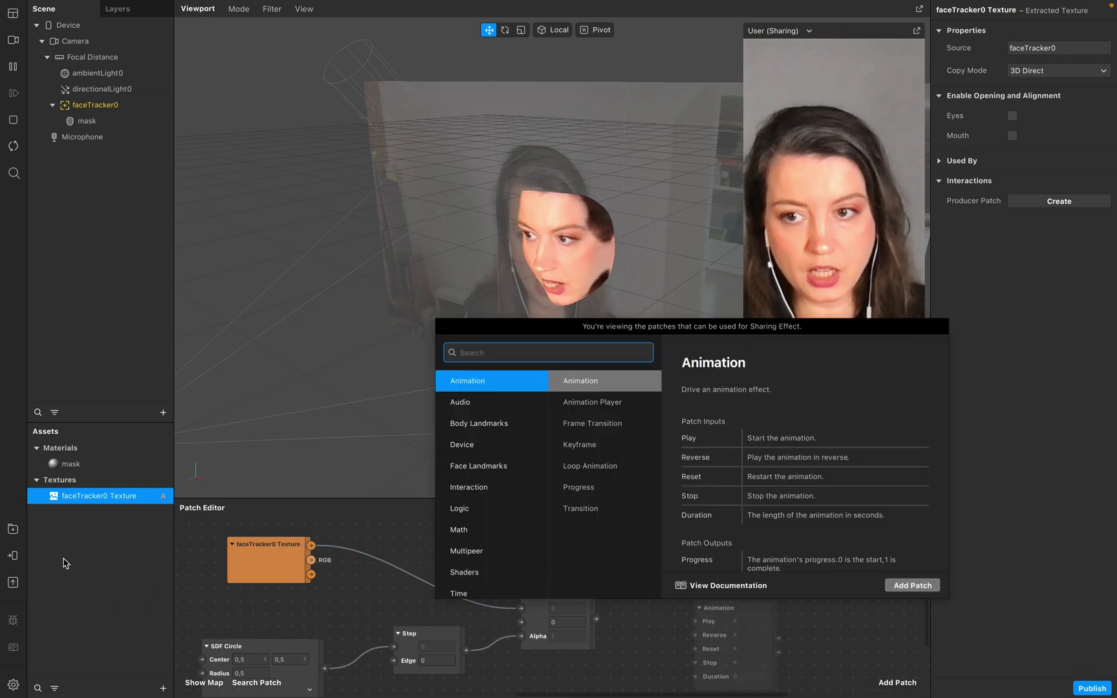
click(65, 563)
double_click(73, 463)
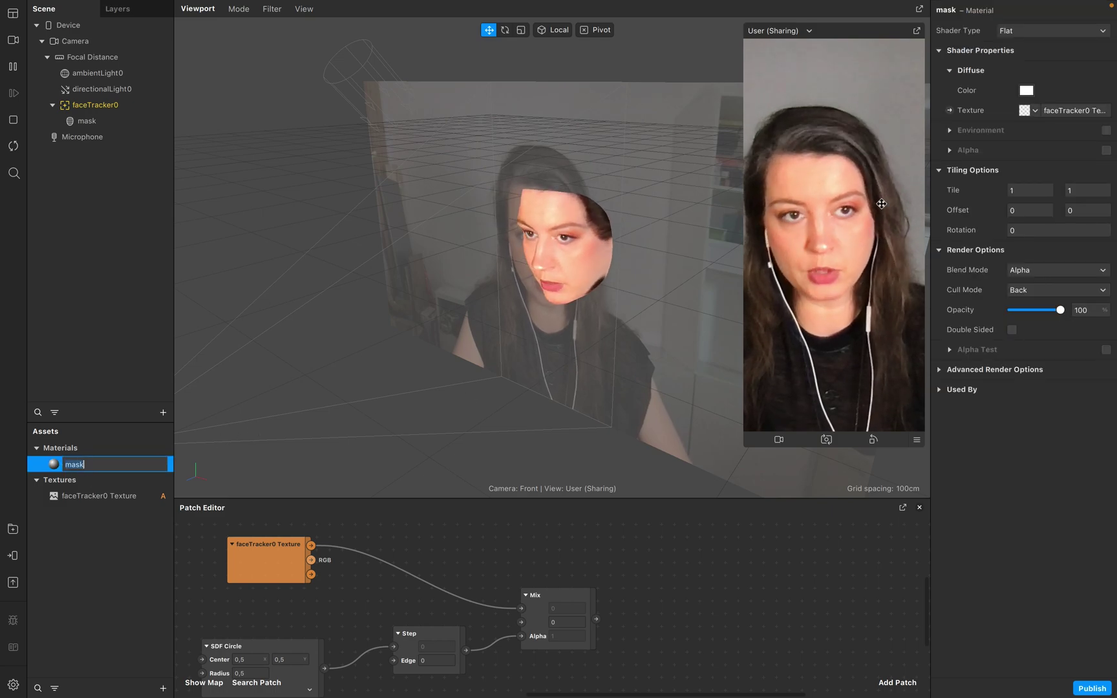
click(951, 110)
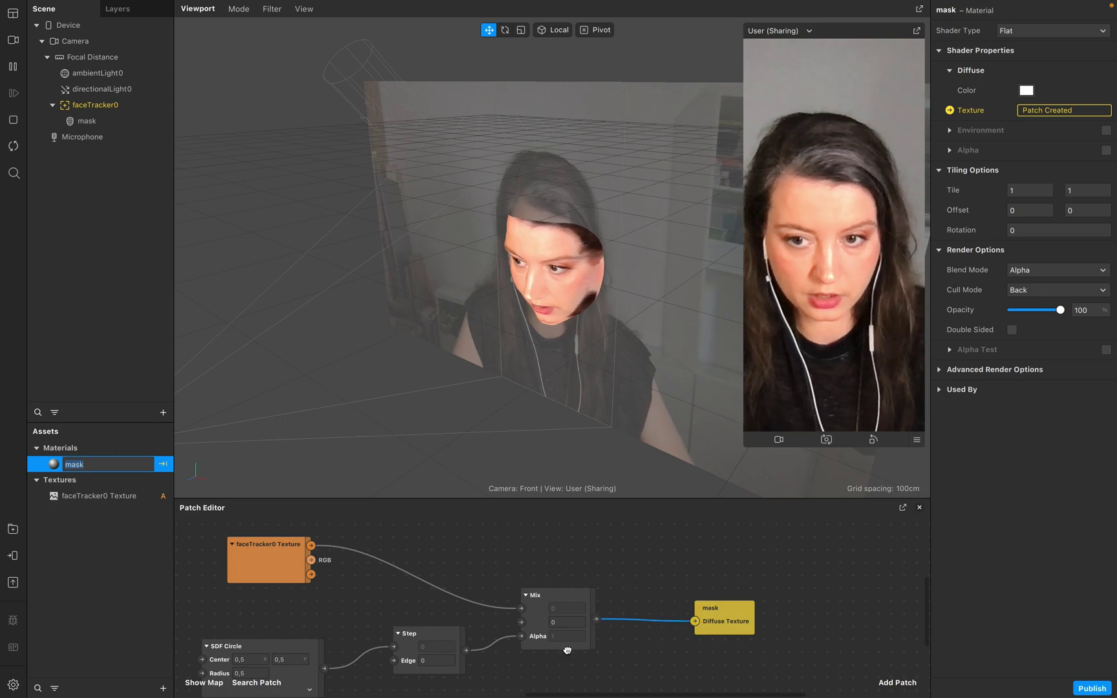
- Set the SDF Circle patch's Radius to 0,4
scroll(567, 649, left, 5)
scroll(566, 650, down, 3)
click(351, 610)
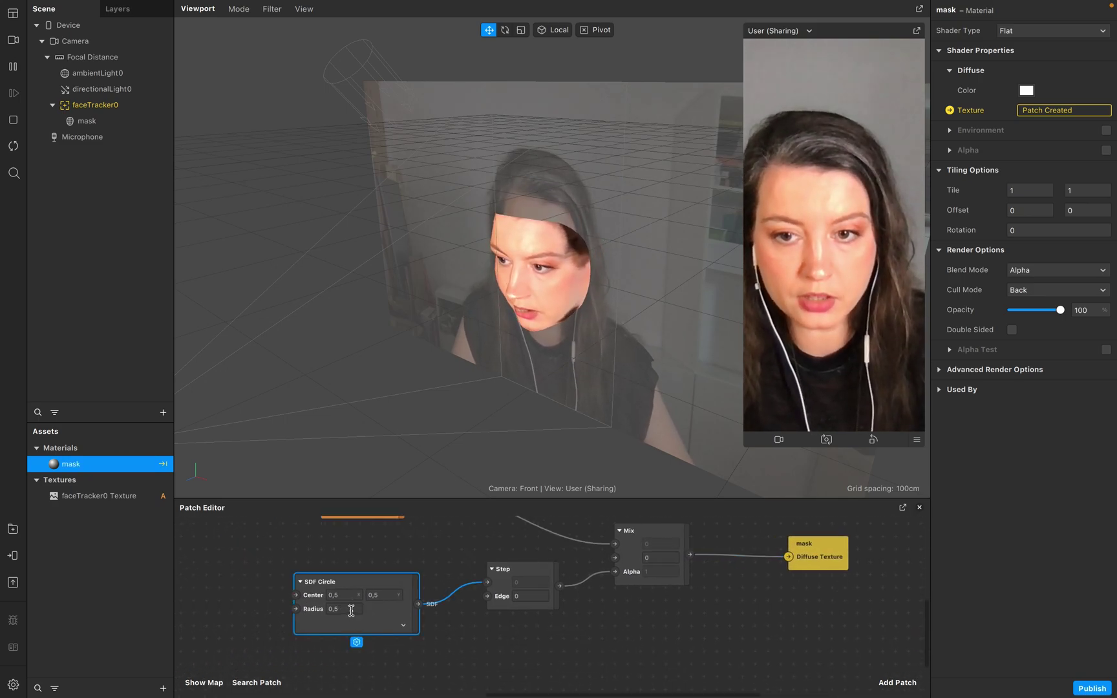
click(354, 609)
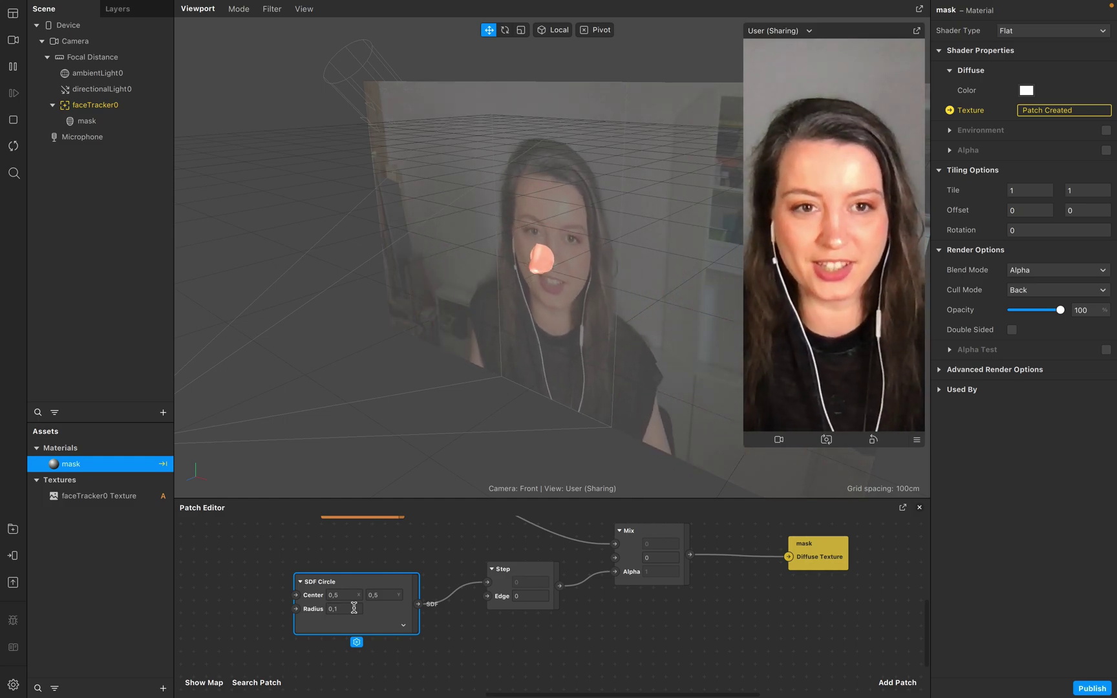
click(359, 610)
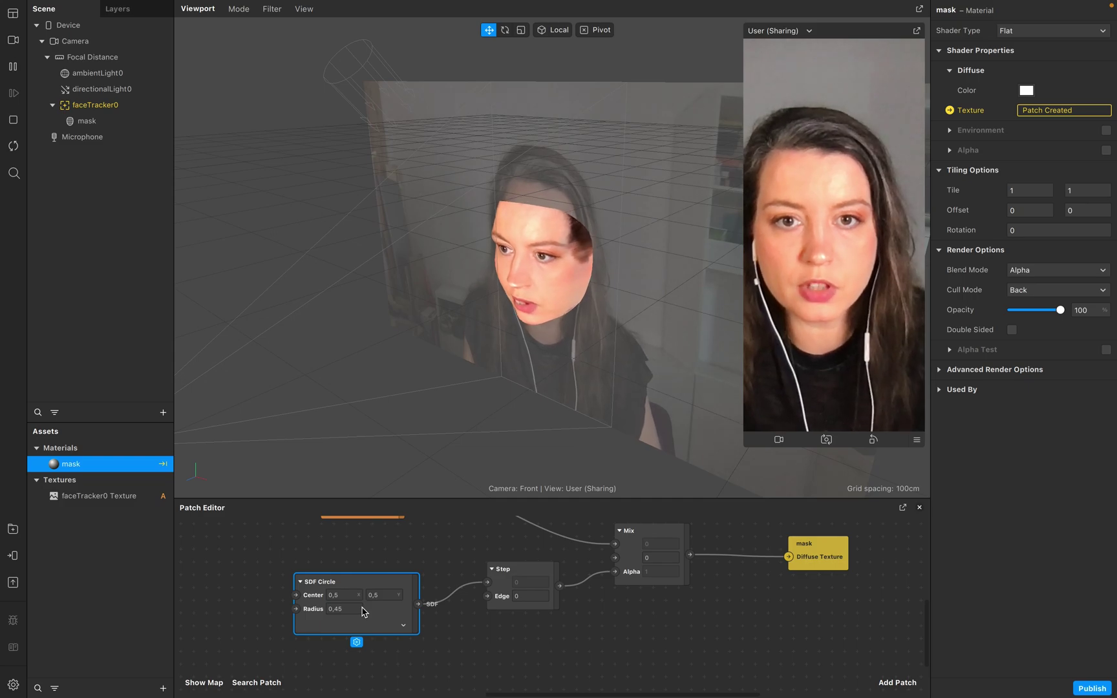
click(106, 121)
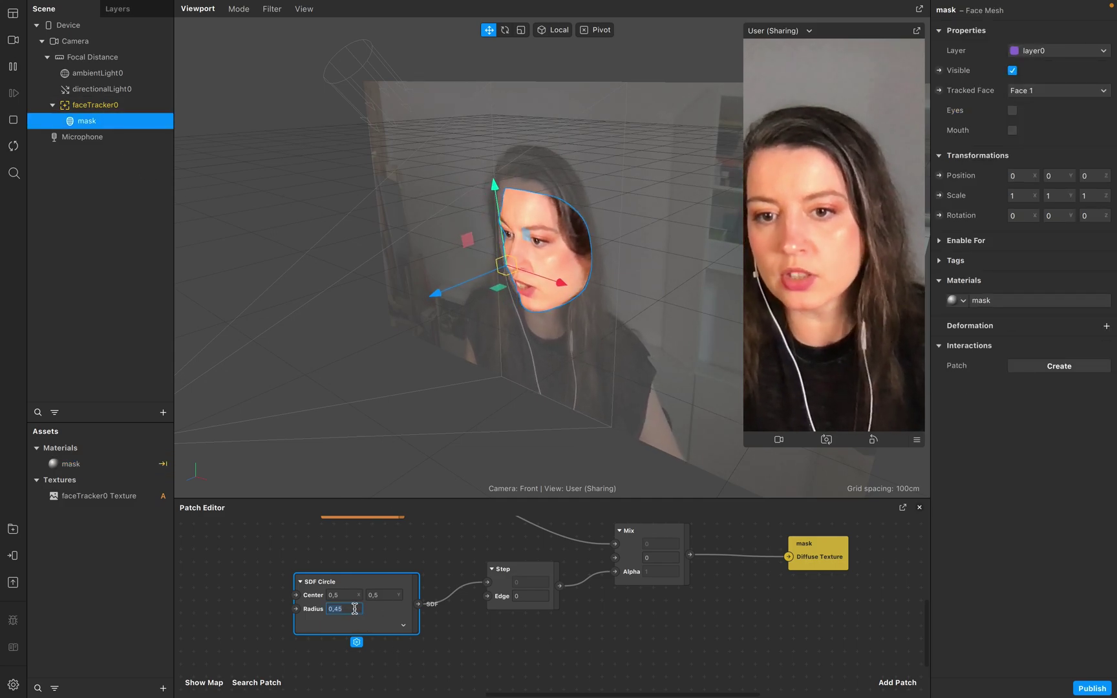
click(354, 609)
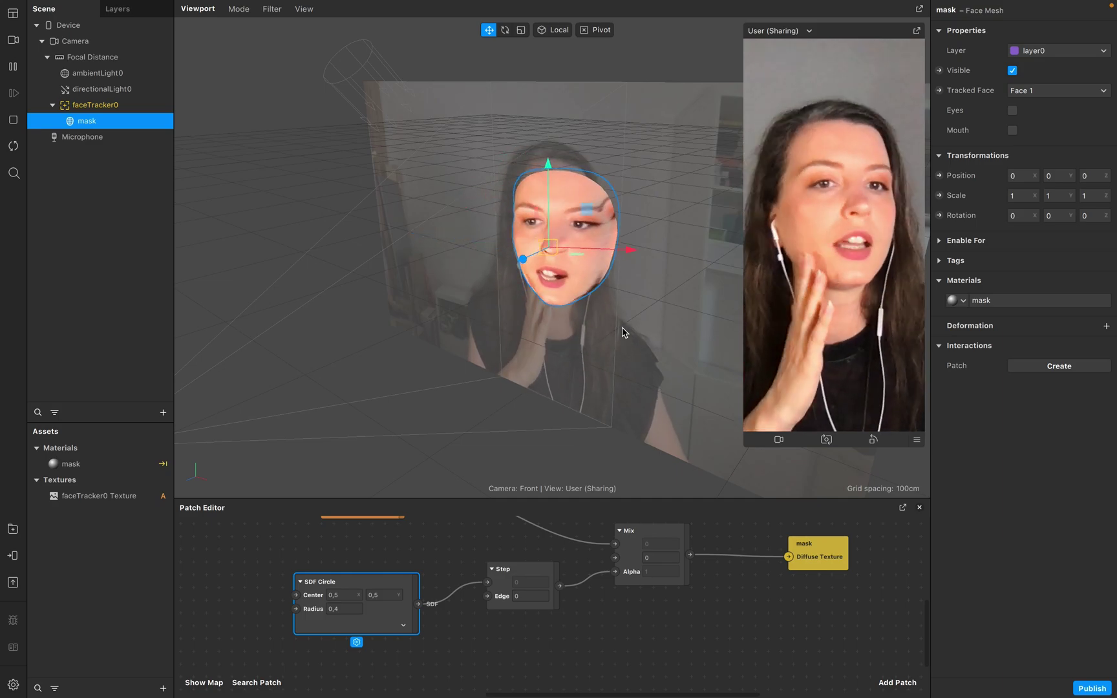
- Turn on Alpha for the mask material
double_click(104, 463)
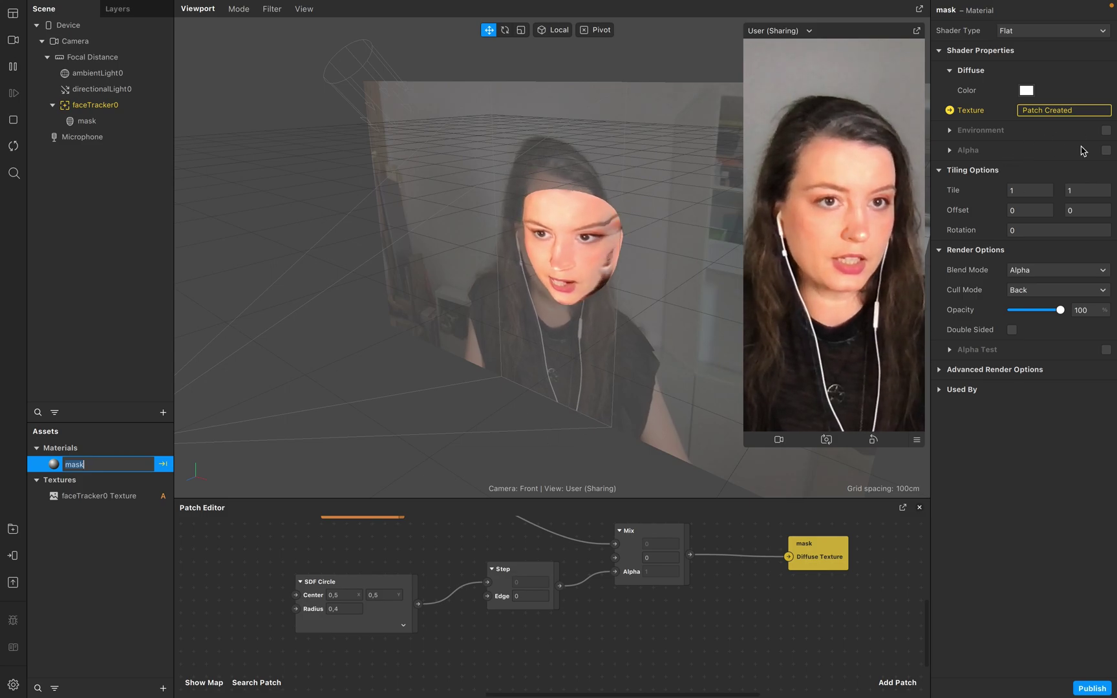
click(1106, 150)
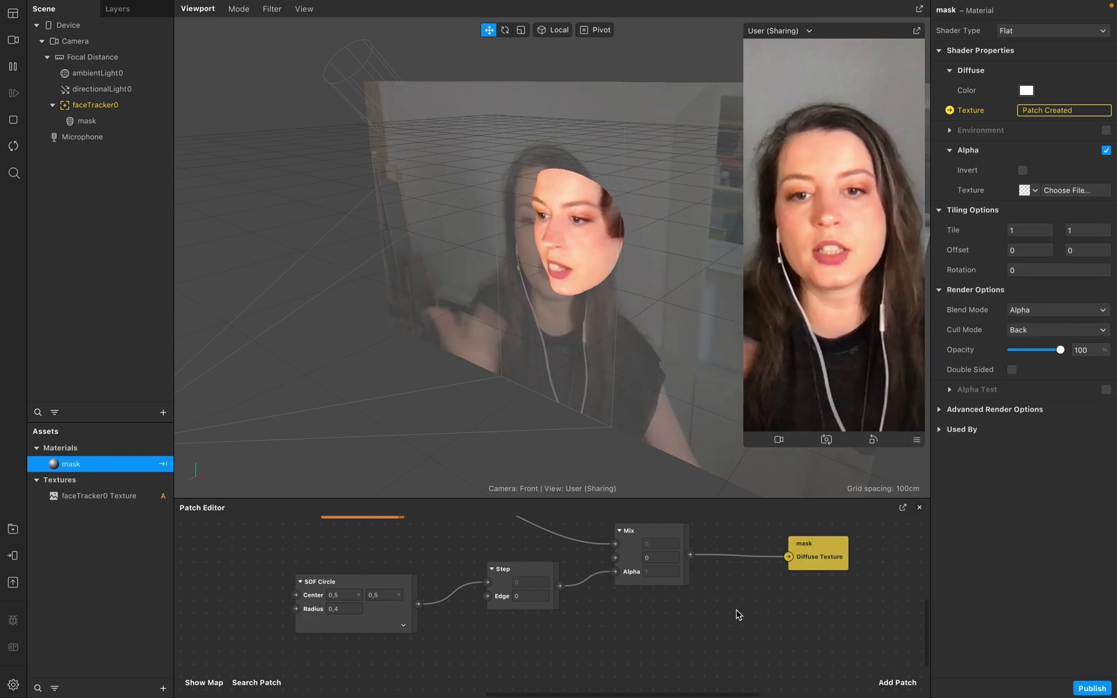
drag(674, 619, 674, 672)
scroll(676, 675, down, 1)
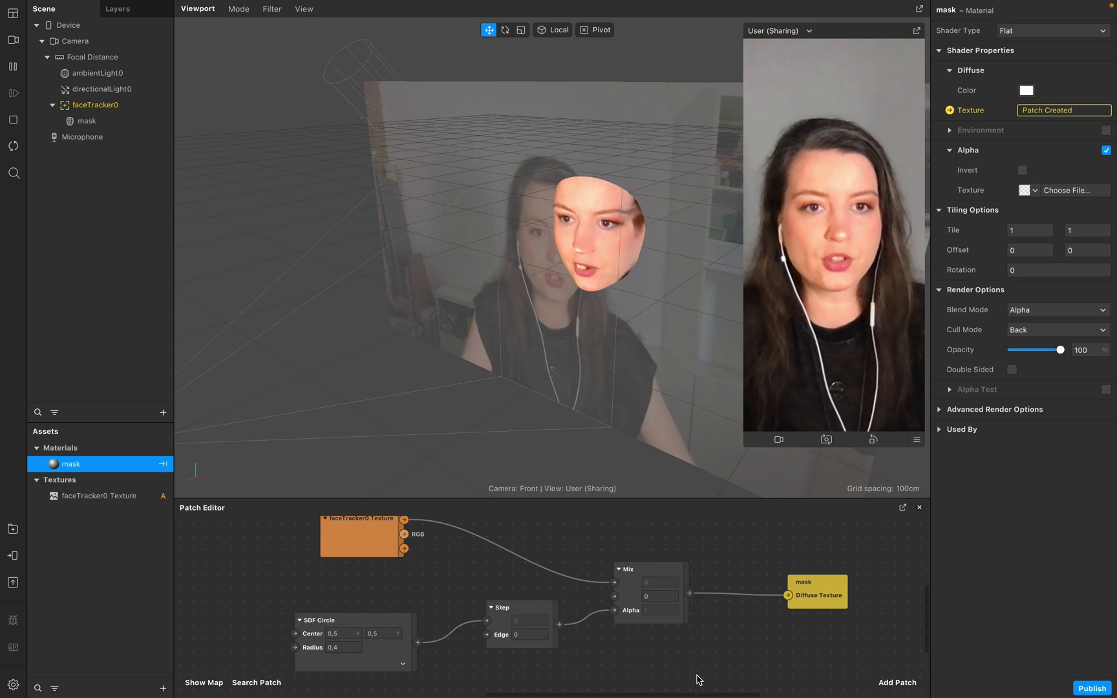
click(97, 272)
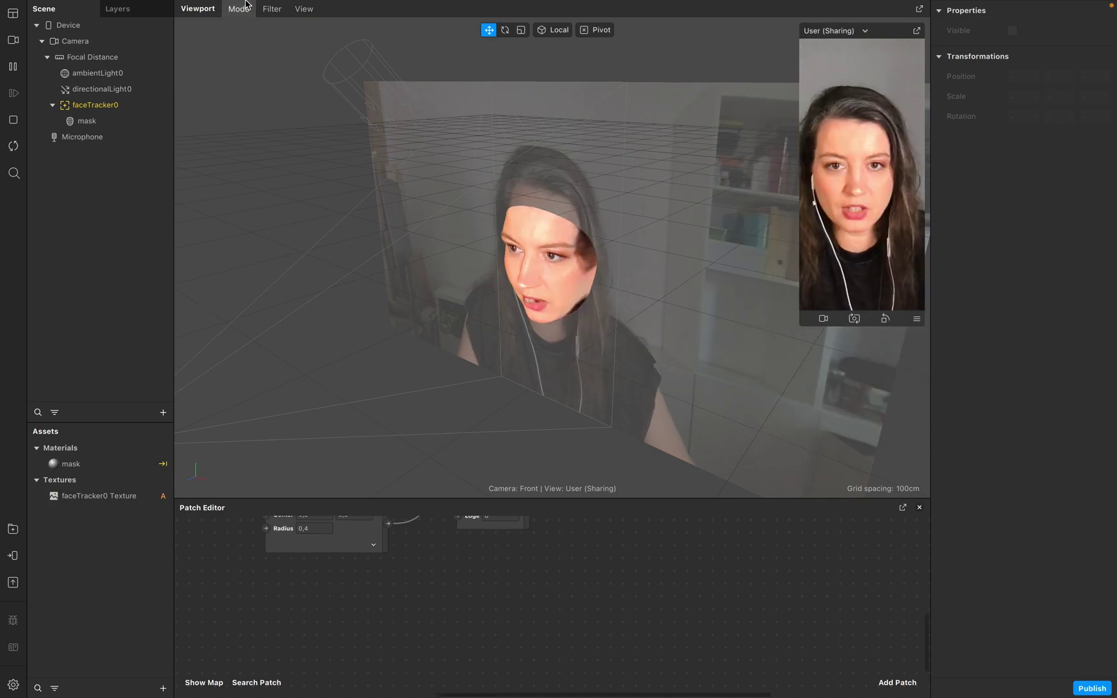
- Exit full screen and bring the AR Library window to the front
click(35, 26)
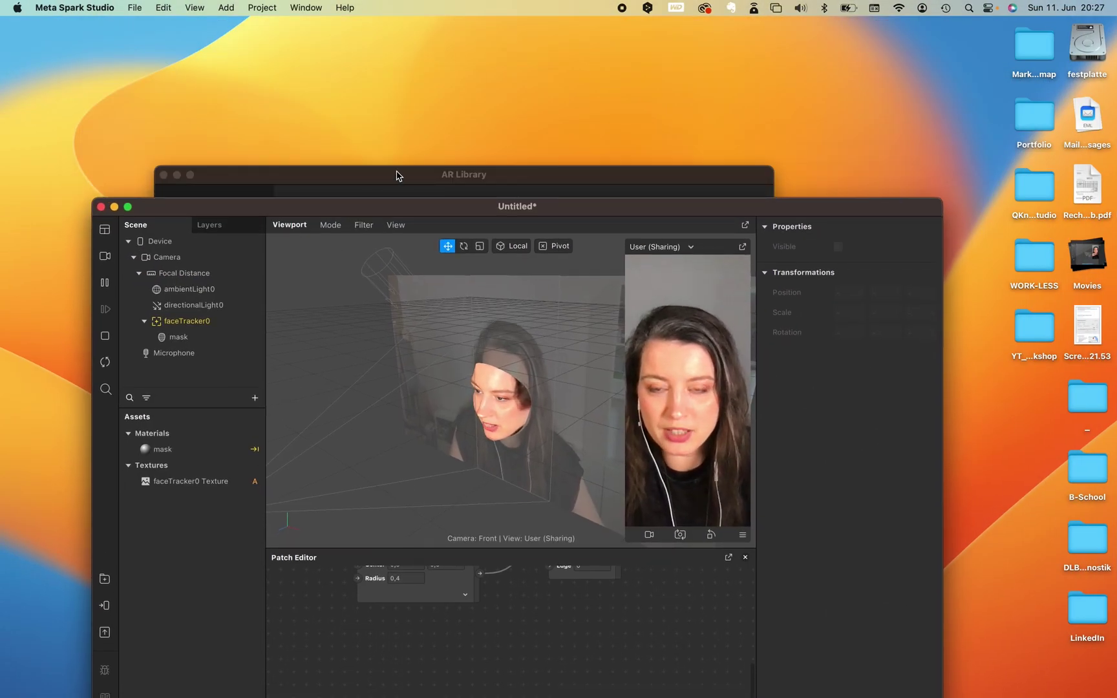
drag(599, 169, 722, 220)
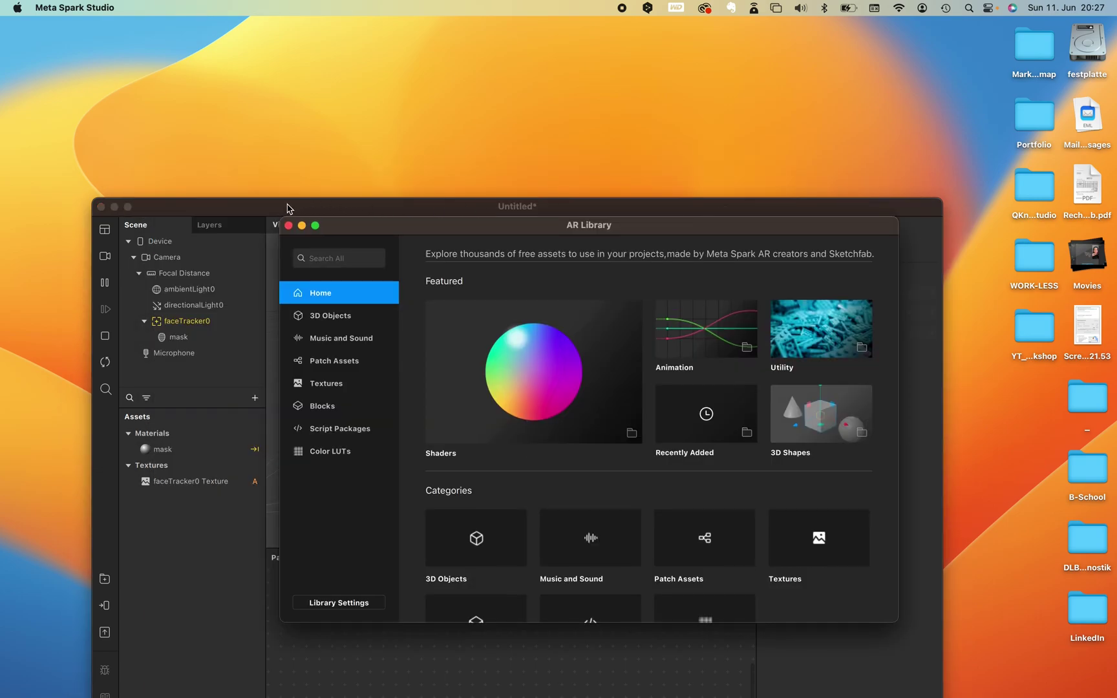
drag(299, 207, 184, 38)
click(897, 503)
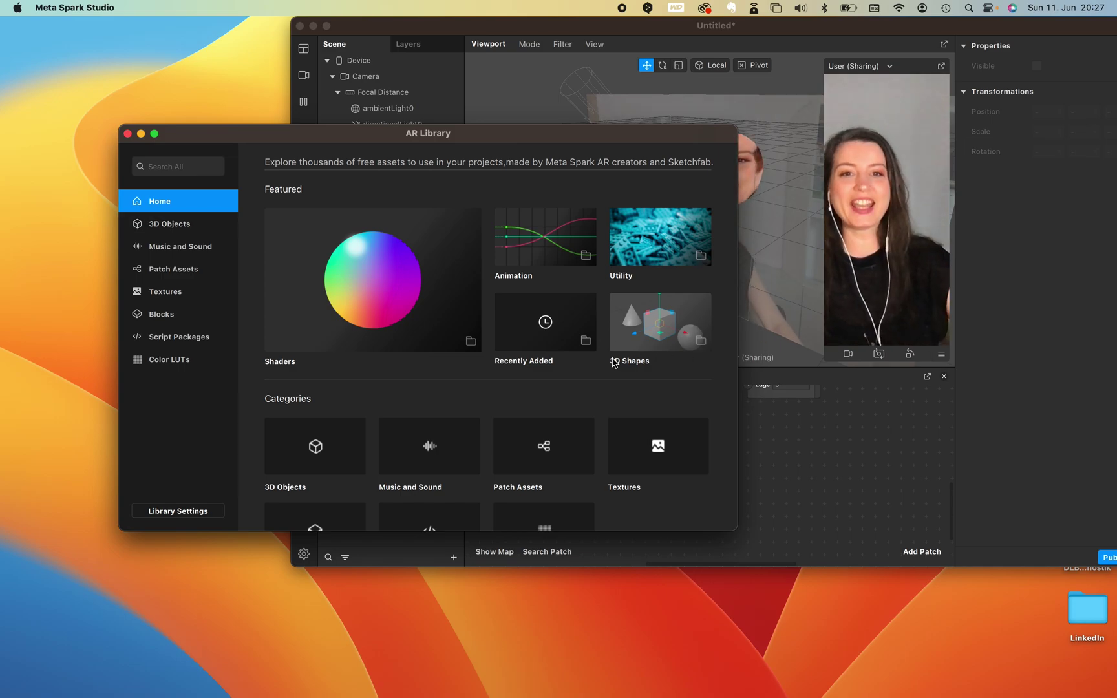
- Import the Hires Sphere Primitive from 3D Shapes and return the project to full screen
click(655, 319)
scroll(643, 382, down, 5)
scroll(644, 379, up, 2)
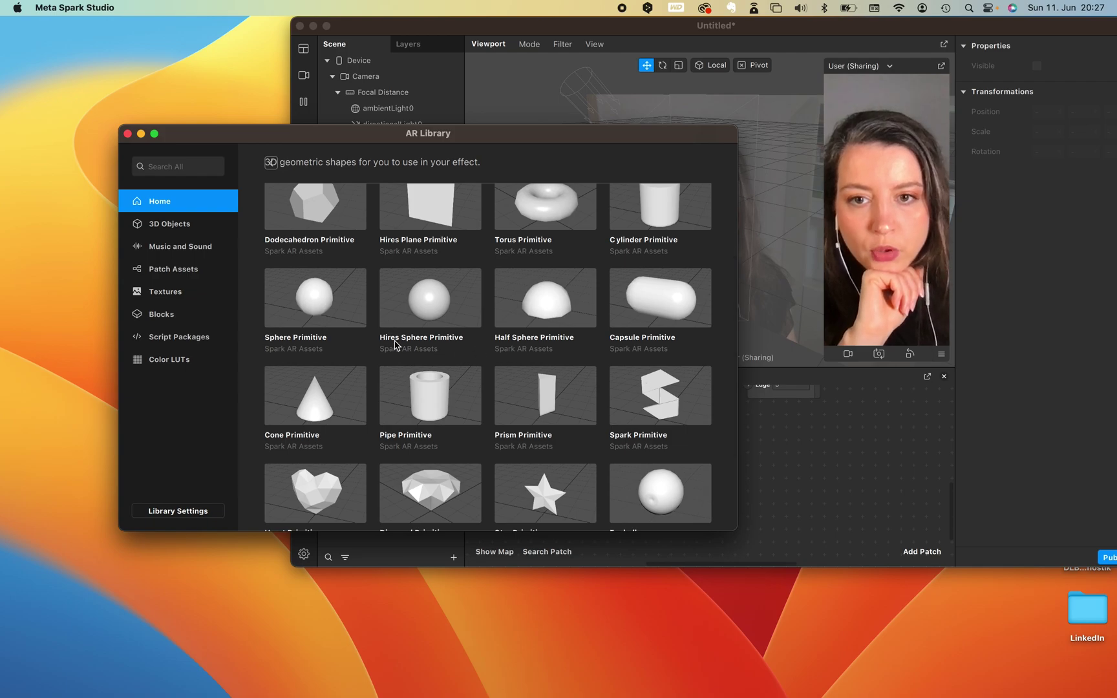
click(430, 299)
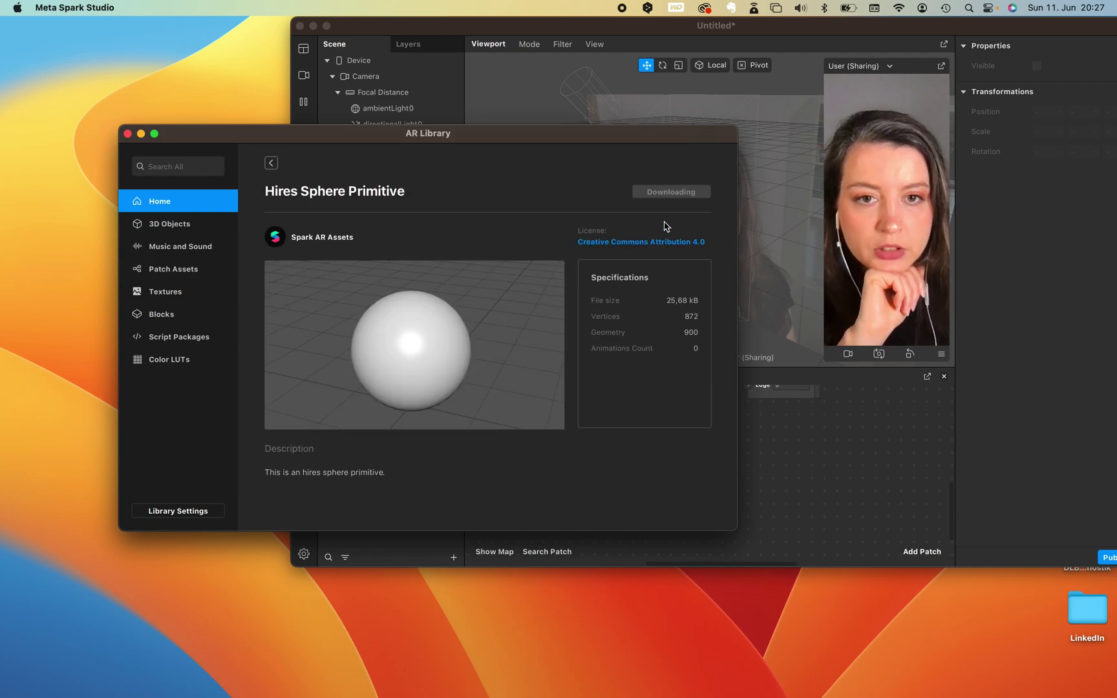
click(128, 133)
click(388, 253)
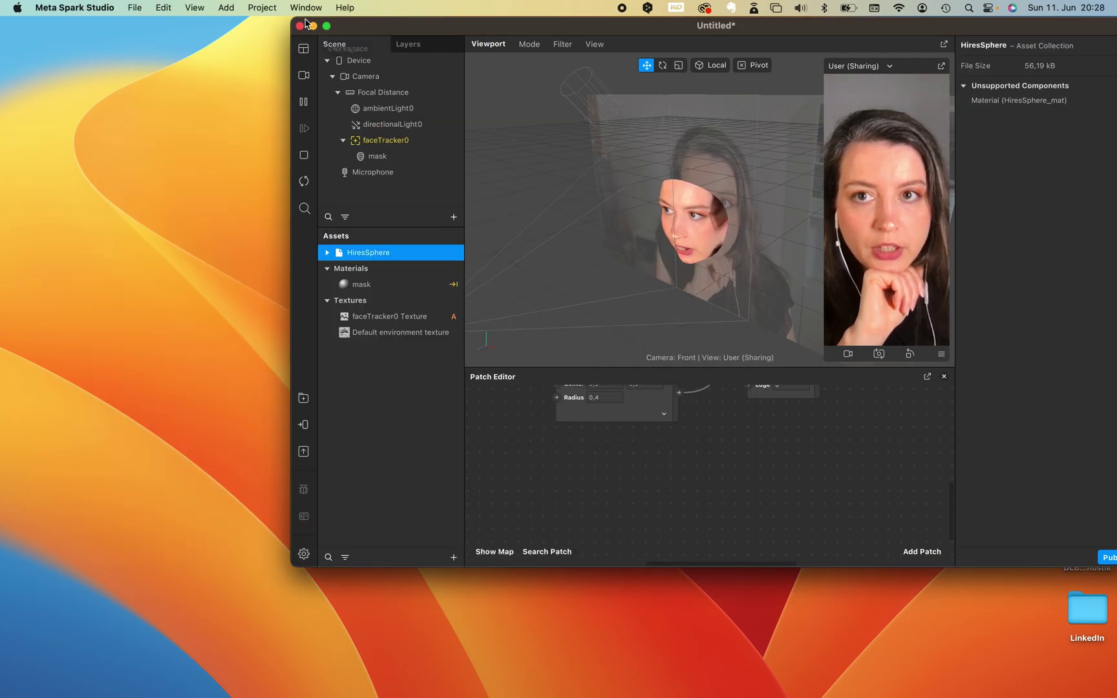
click(327, 26)
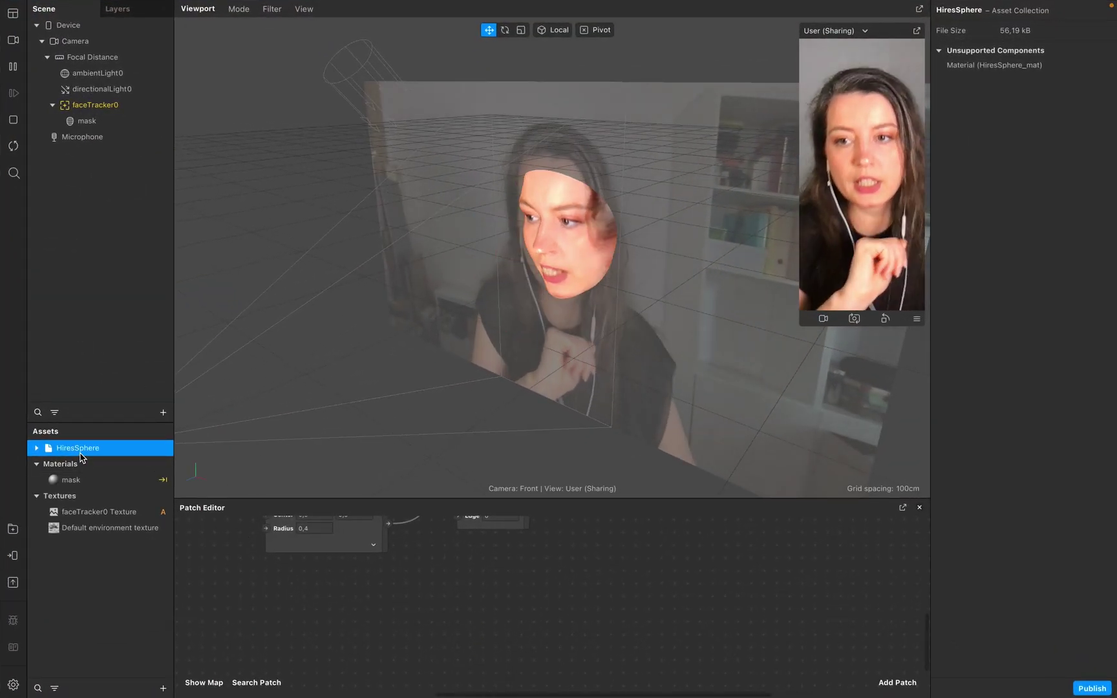
click(37, 448)
- Drag the HiresSphere 3D object onto faceTracker0 so a white ball sits on the nose
click(79, 466)
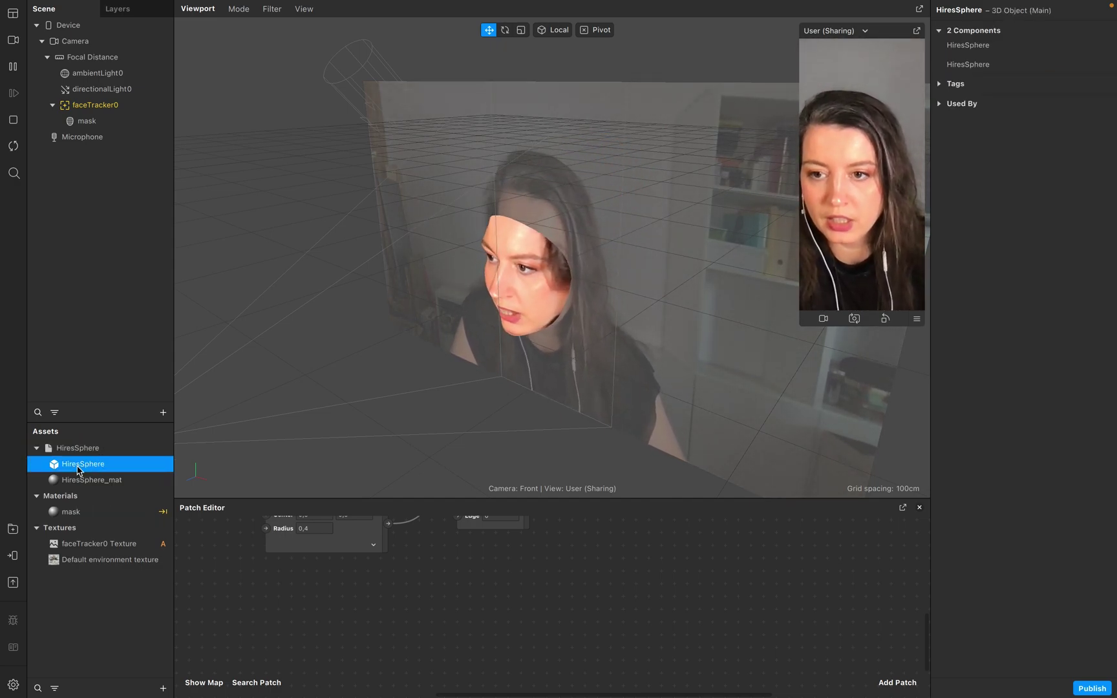
drag(84, 470, 108, 129)
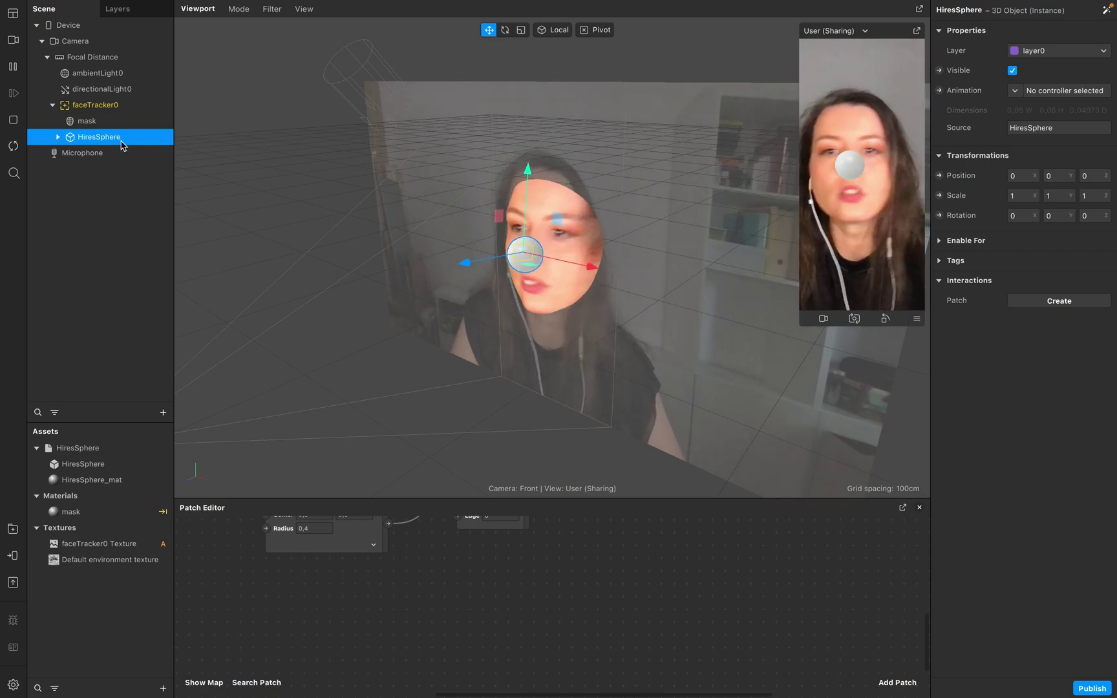
click(104, 250)
scroll(598, 663, down, 2)
scroll(546, 619, up, 3)
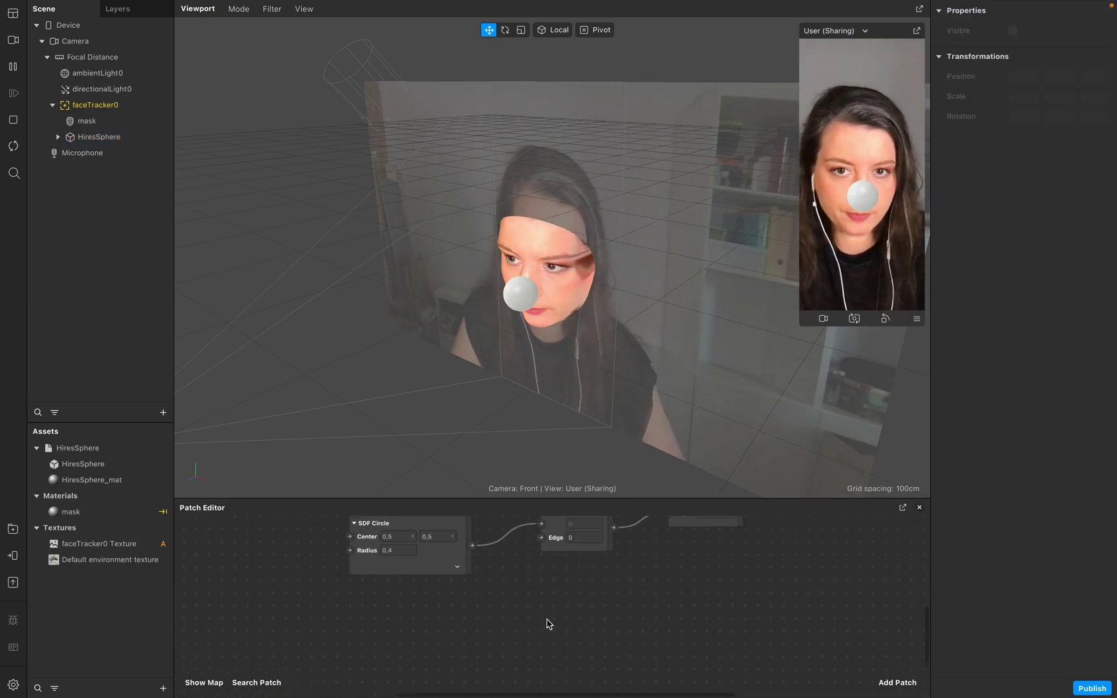
scroll(541, 618, right, 3)
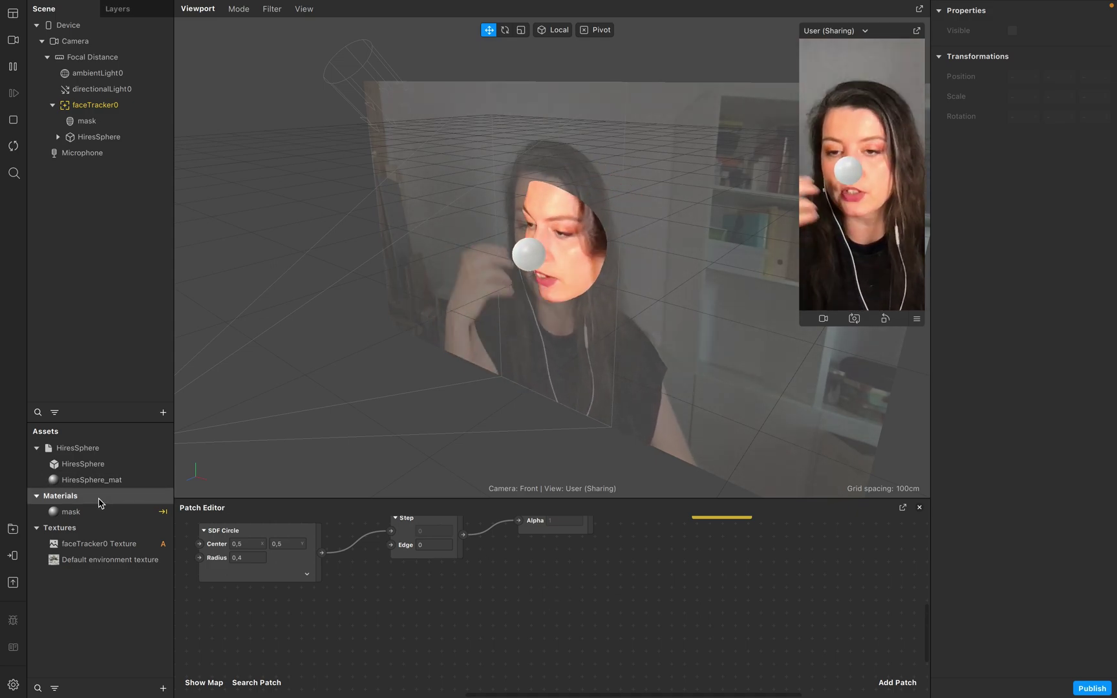
- Give HiresSphere_mat Metallic 80% and Roughness 34%, then select the sphere's child mesh
click(54, 482)
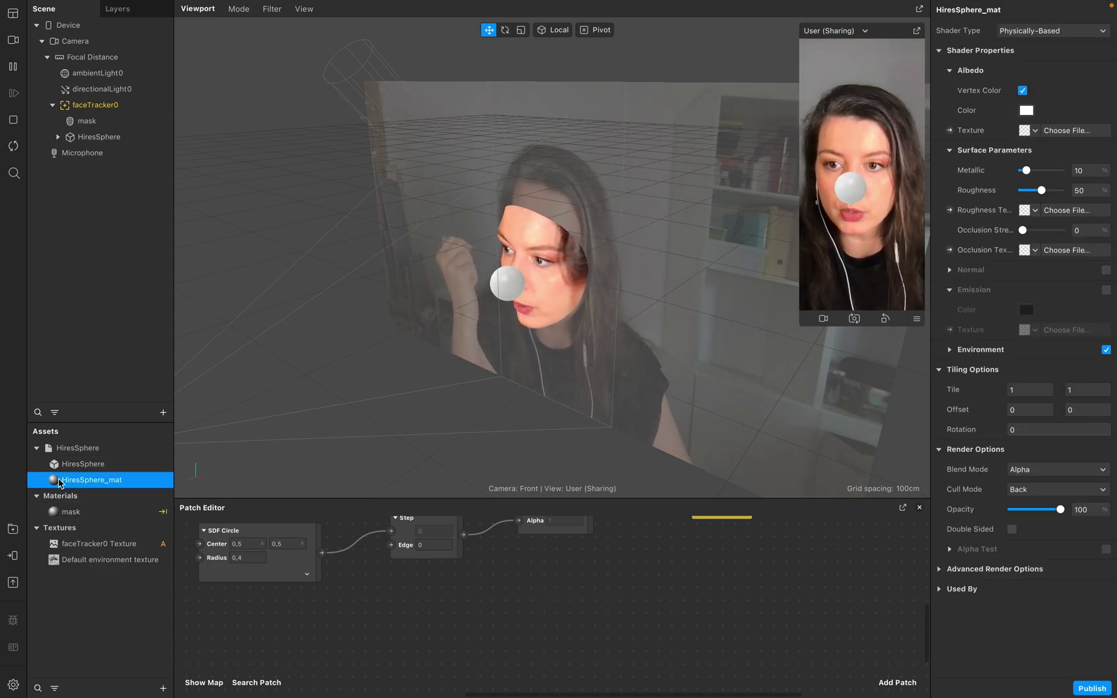
mouse_move(1027, 171)
mouse_down()
mouse_move(1055, 173)
mouse_move(1027, 192)
mouse_move(1036, 191)
mouse_up()
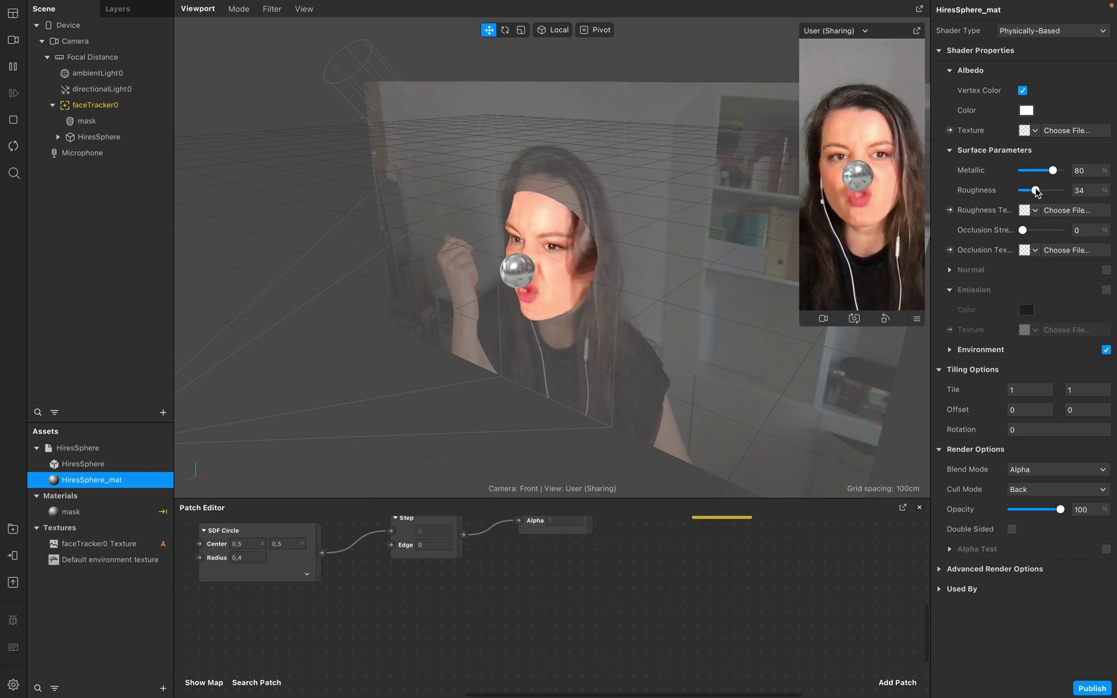
drag(598, 659, 565, 617)
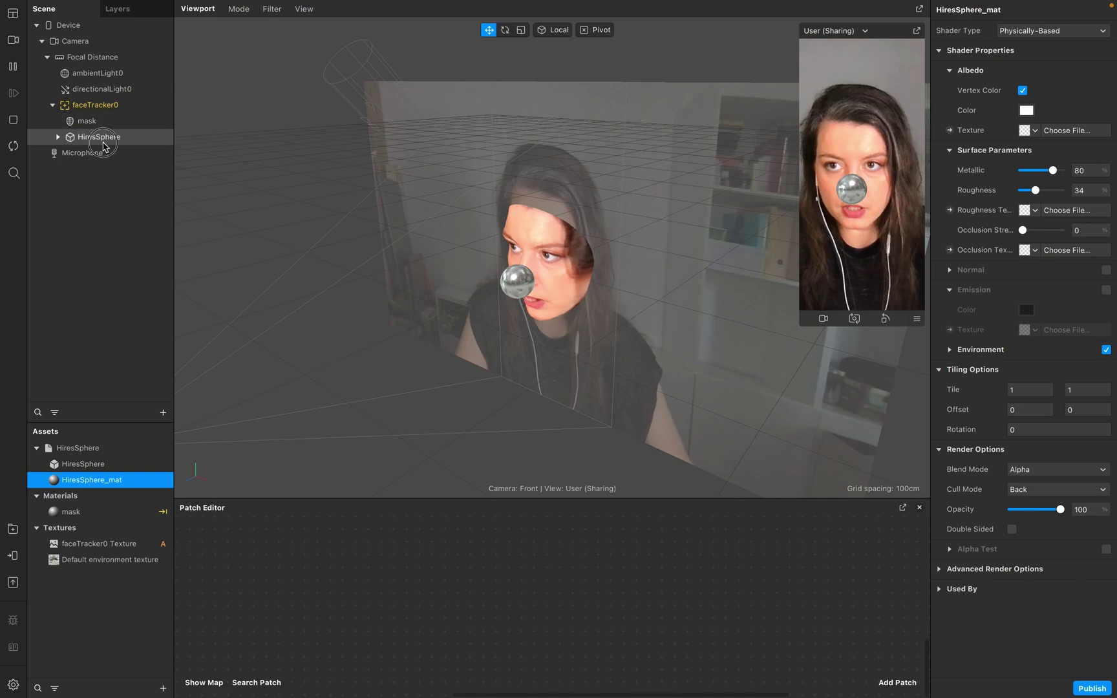
click(68, 137)
click(58, 137)
click(110, 153)
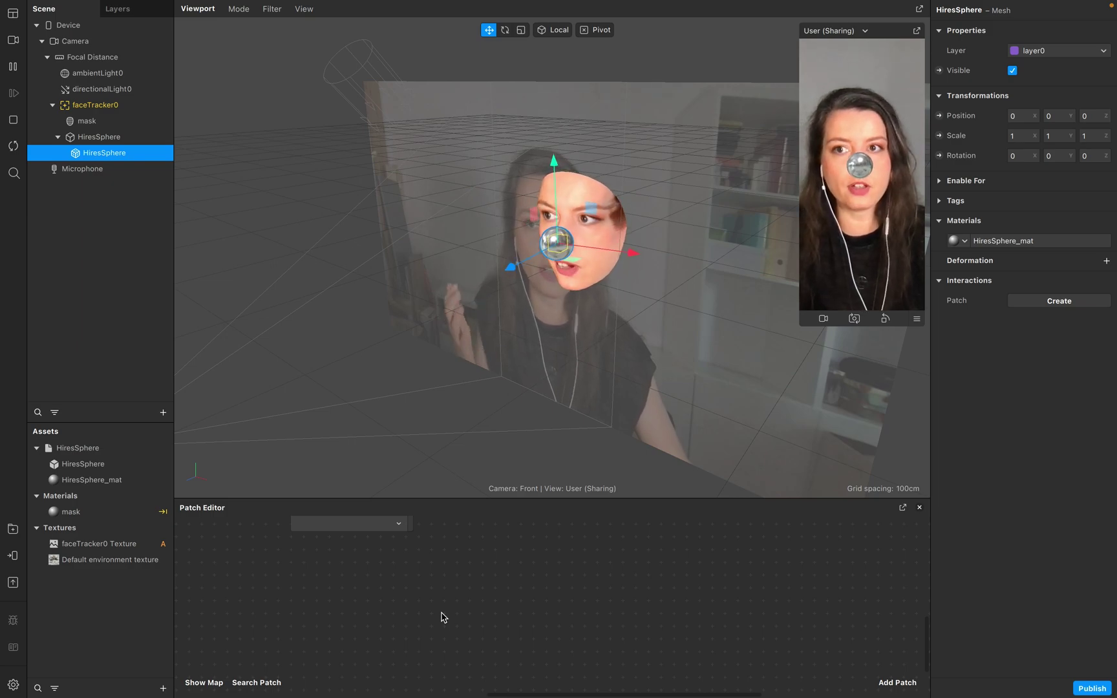
- Add a Value patch and rename it 'Scale 100%'
right_click(333, 614)
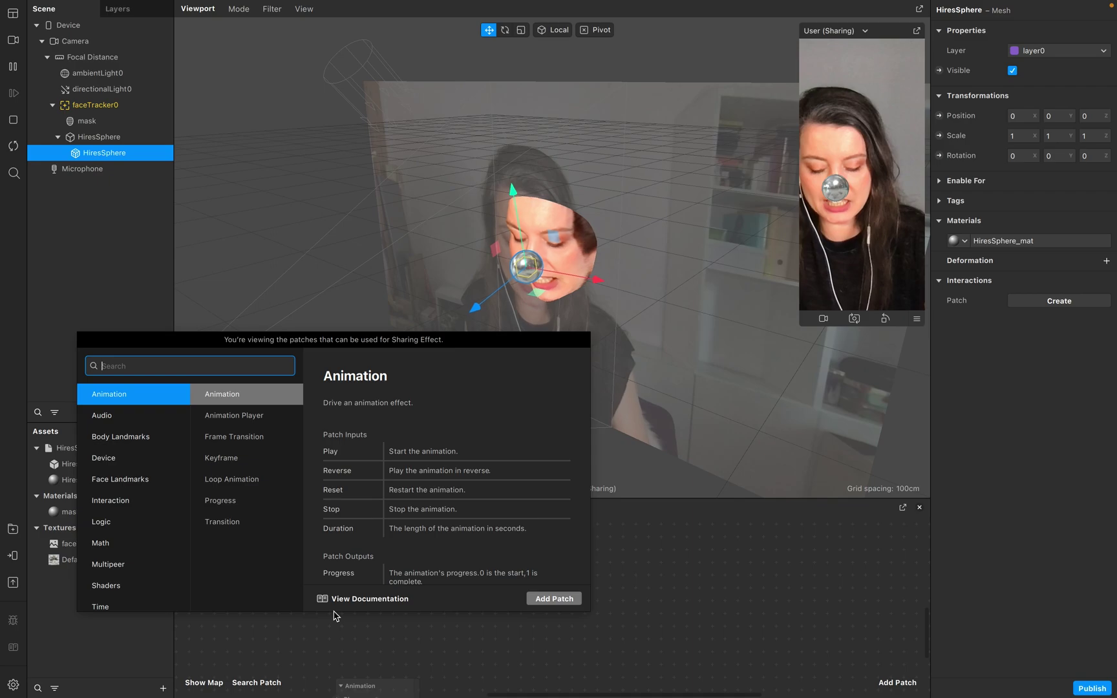
text(val)
key(Return)
drag(396, 683, 371, 578)
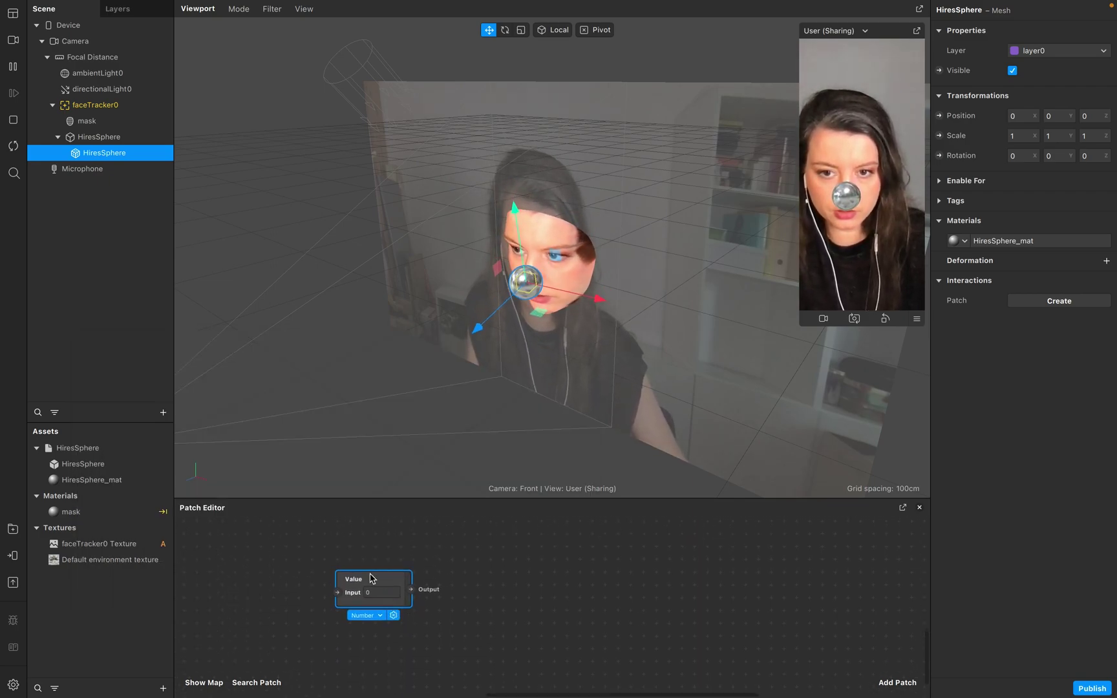
double_click(386, 579)
text(Sca)
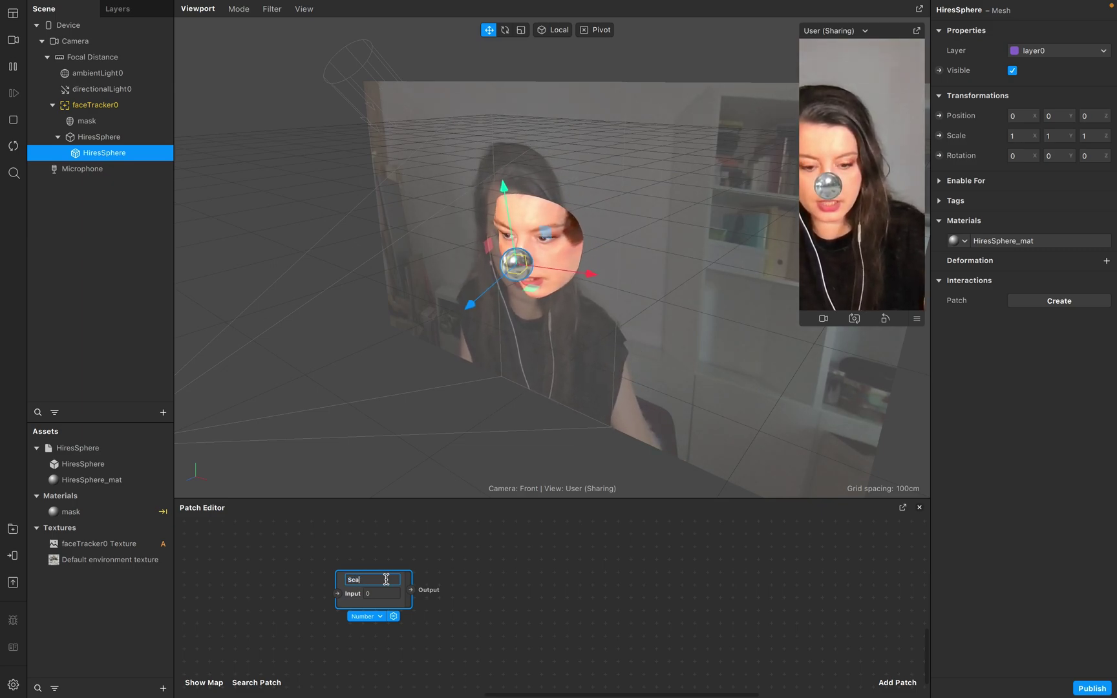
text(le 100)
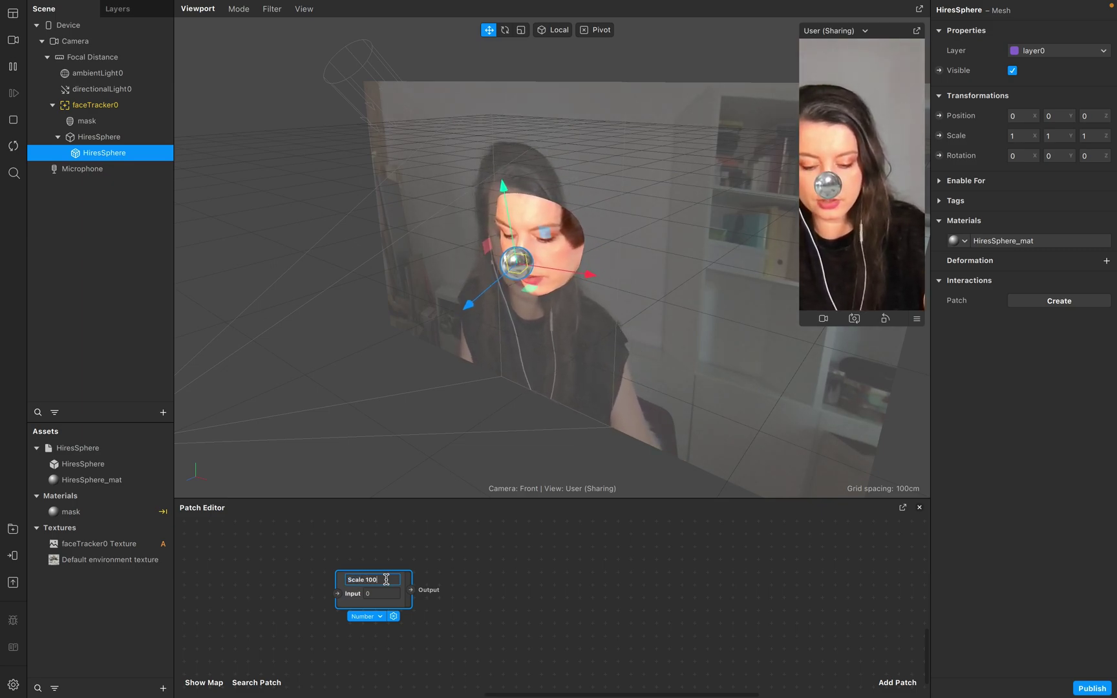
text(%)
key(Return)
click(535, 611)
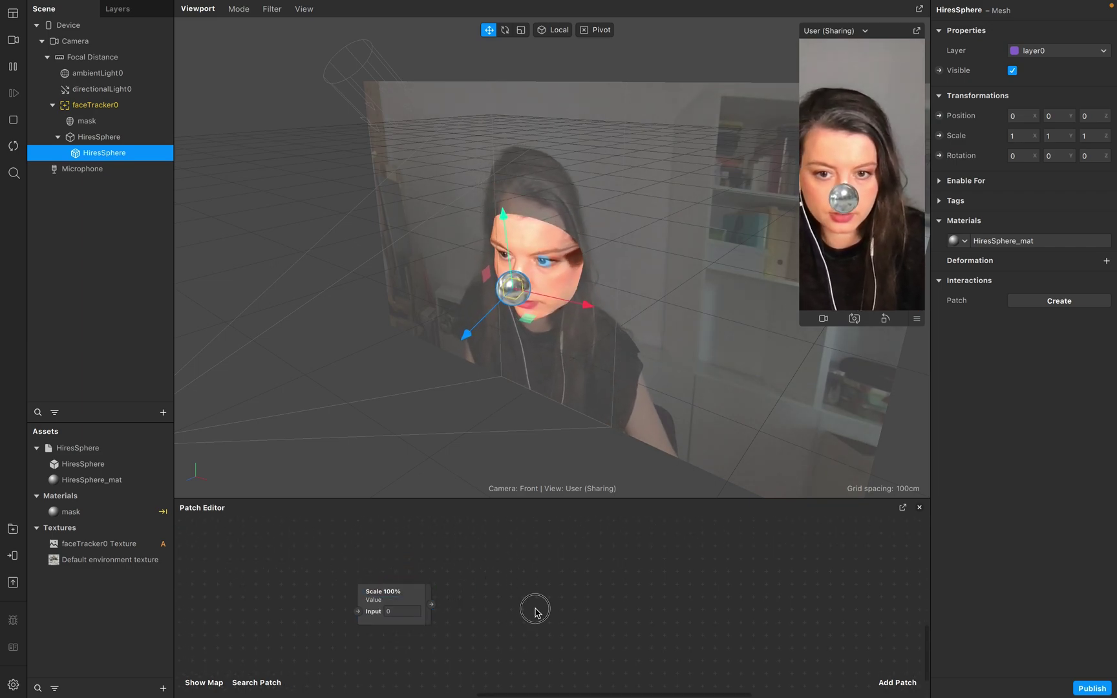
- Set Scale 100% to 0,1 and connect it to the sphere's 3D Scale patch
click(413, 611)
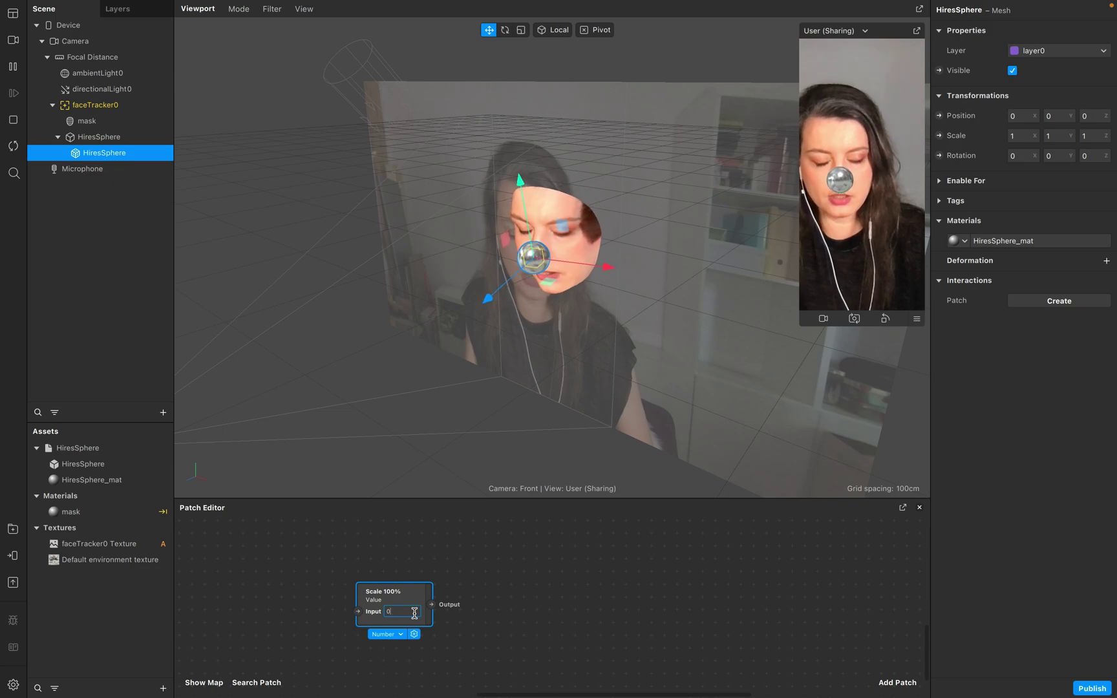
text(,1)
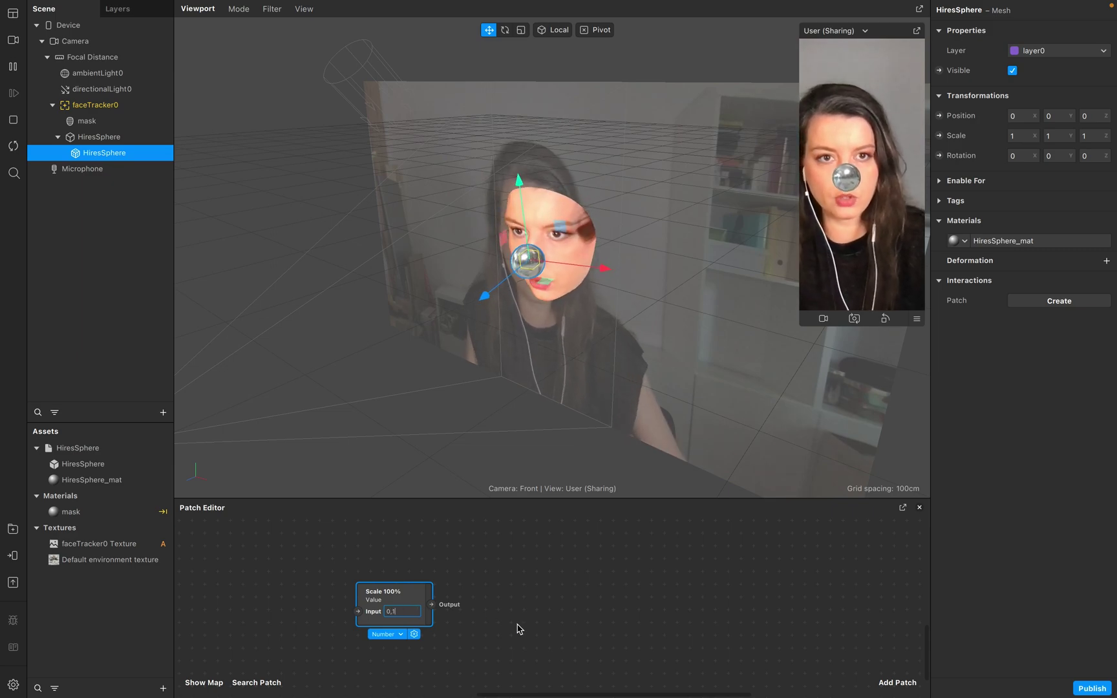
click(545, 635)
click(416, 598)
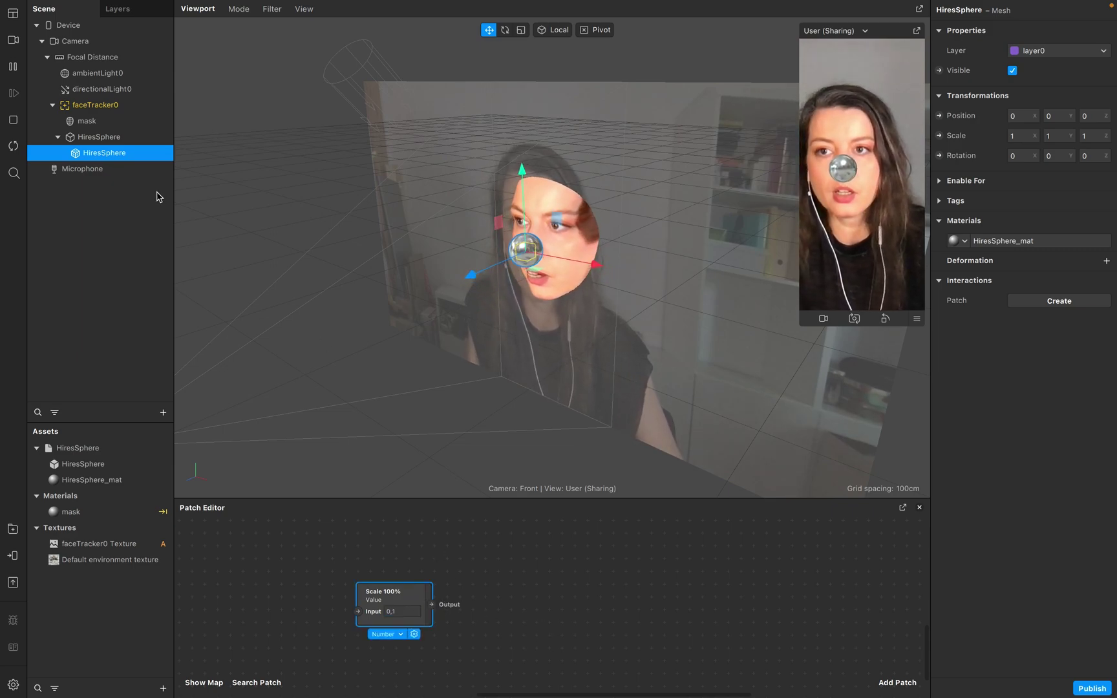
click(939, 136)
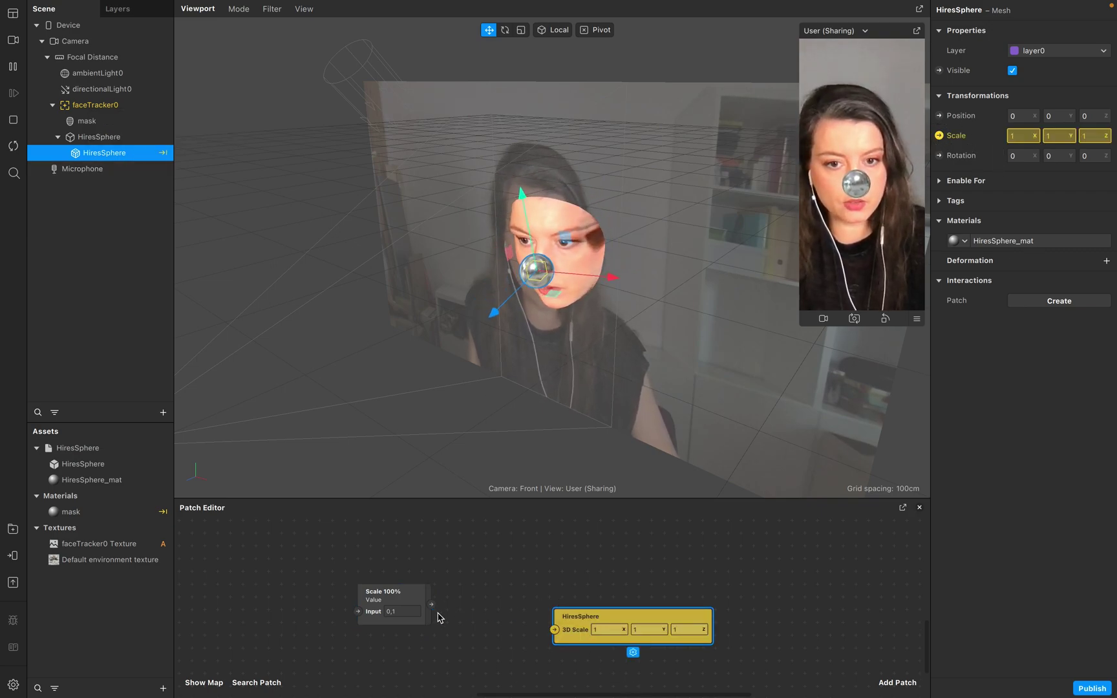
drag(431, 610, 559, 586)
- Change Scale 100% to a Vector 3 type and add faceTracker0 to the patch graph
mouse_move(17, 72)
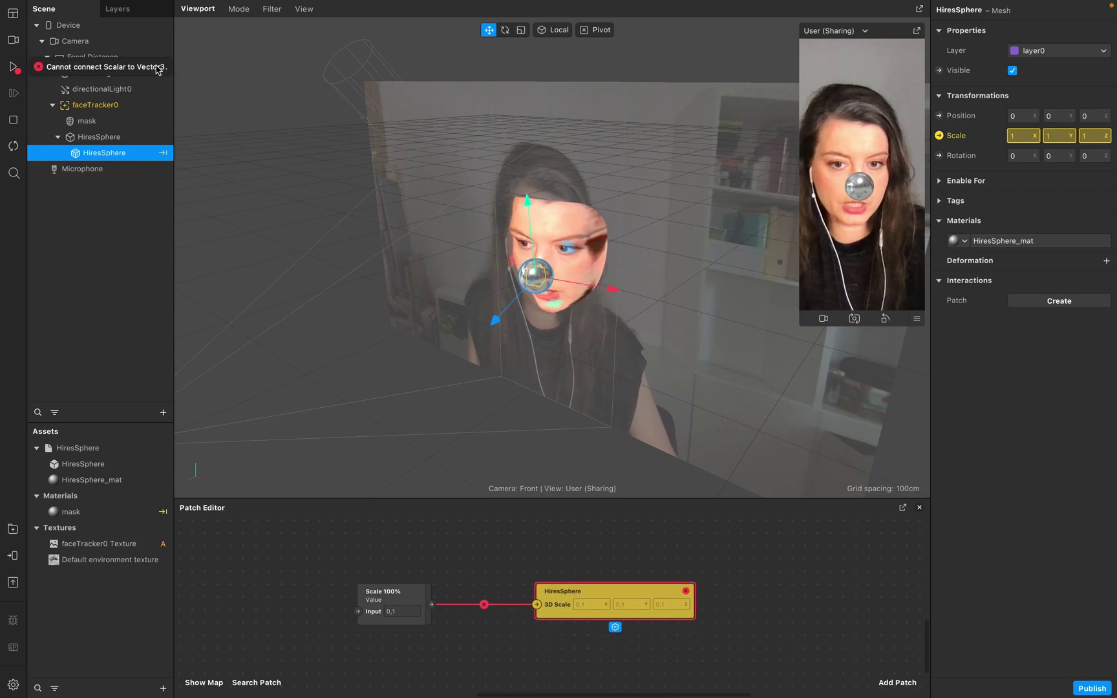
click(408, 606)
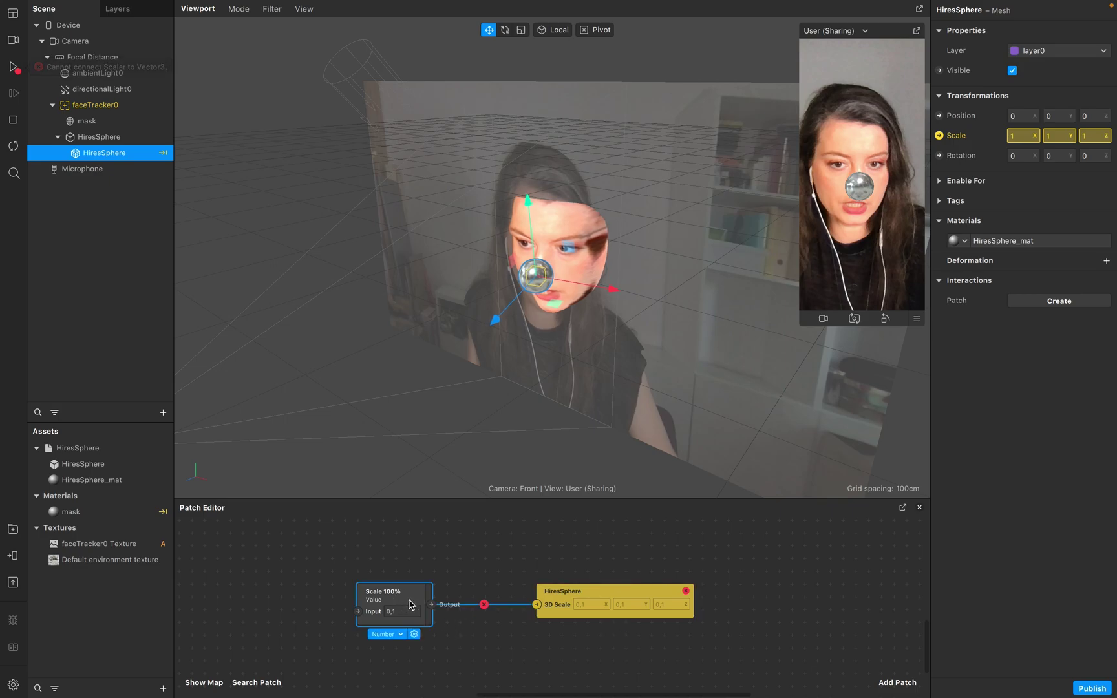
click(404, 636)
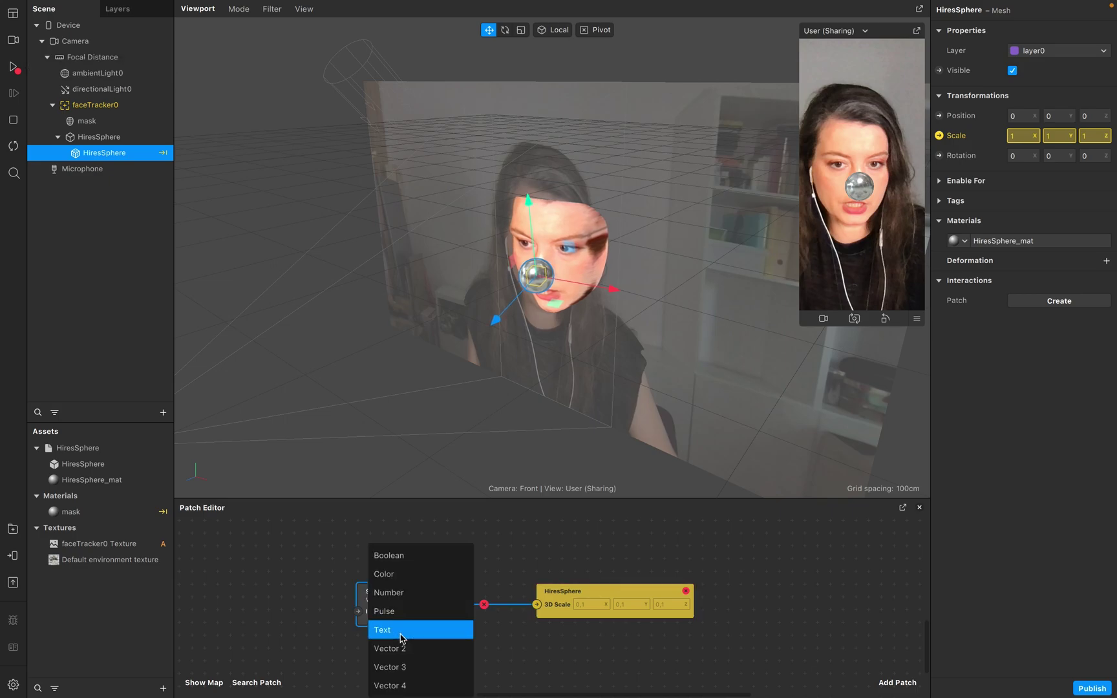
click(406, 667)
drag(450, 595, 374, 590)
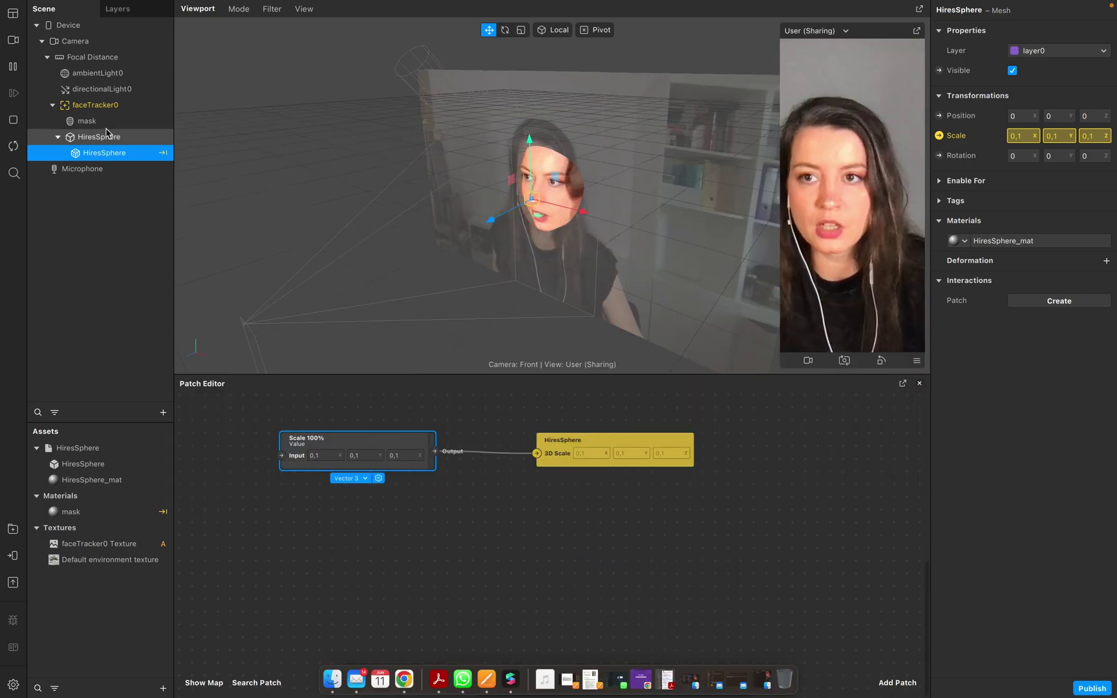
drag(77, 106, 317, 587)
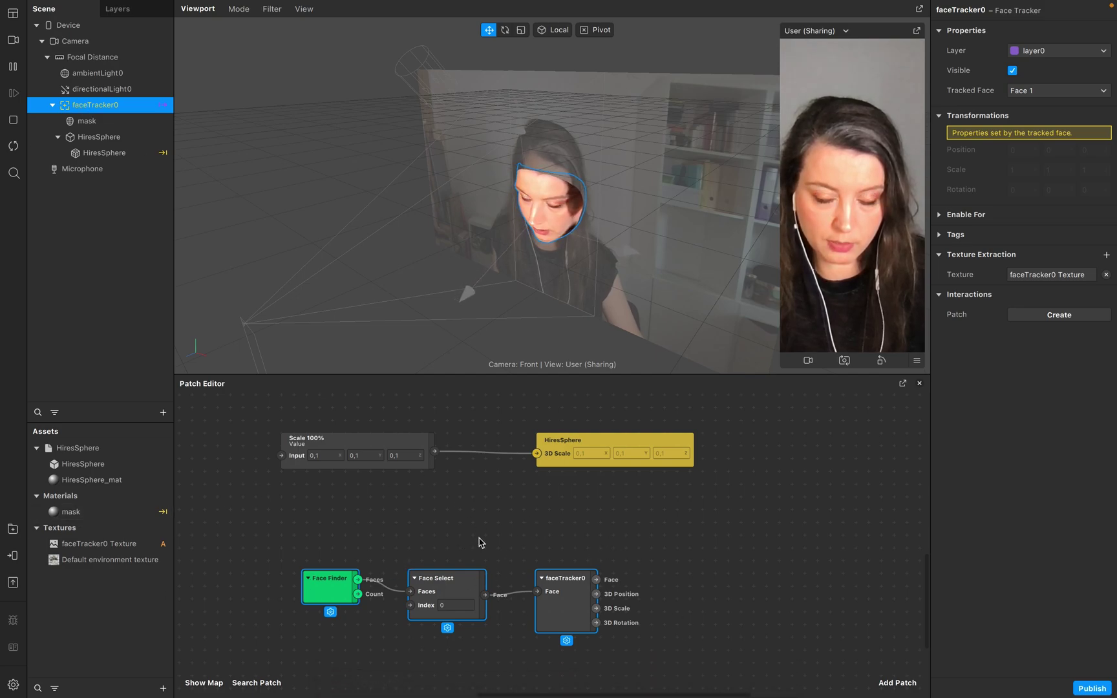
- Add an Eyebrow patch fed by faceTracker0's Face output
scroll(630, 592, right, 5)
drag(447, 579, 535, 538)
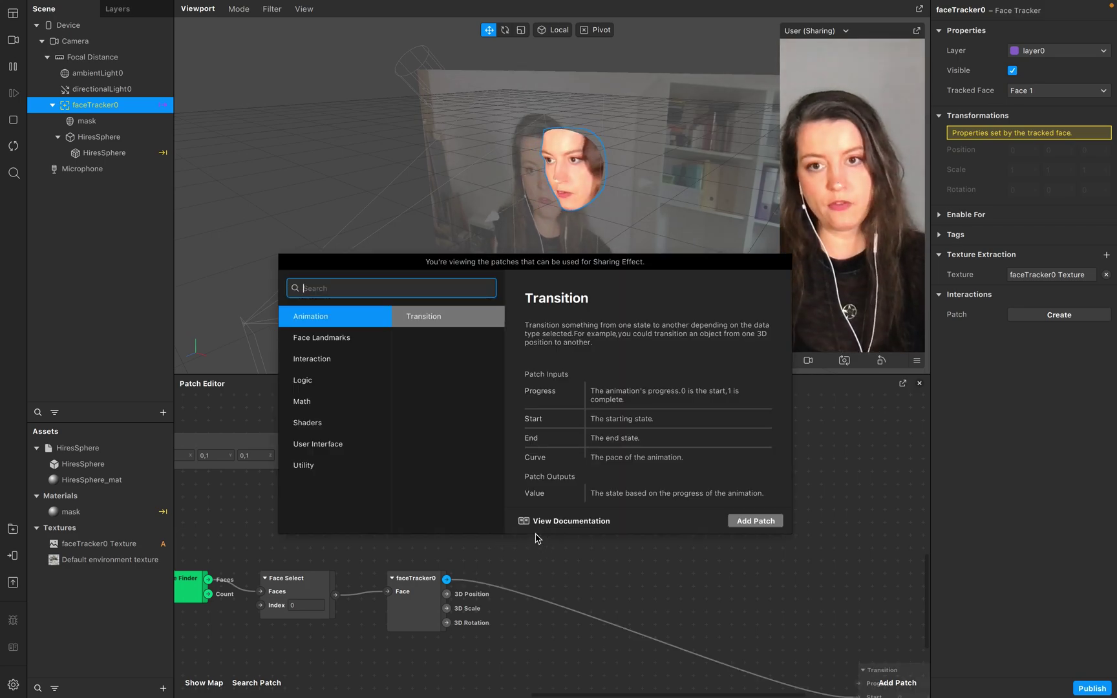
text(eyebroe)
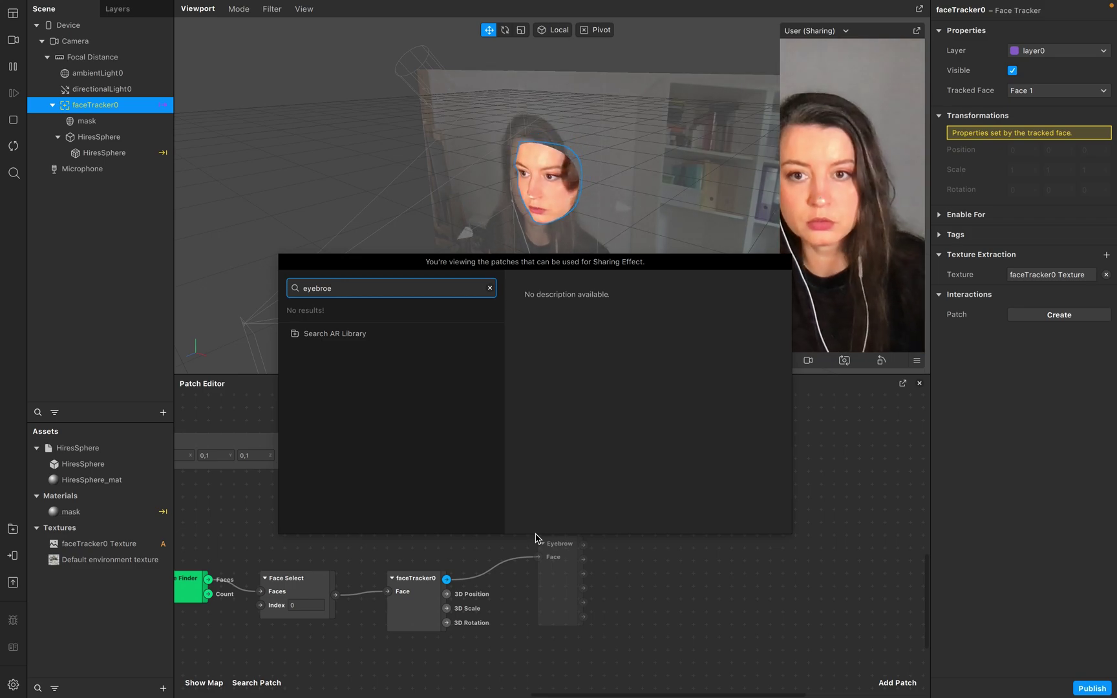
key(BackSpace)
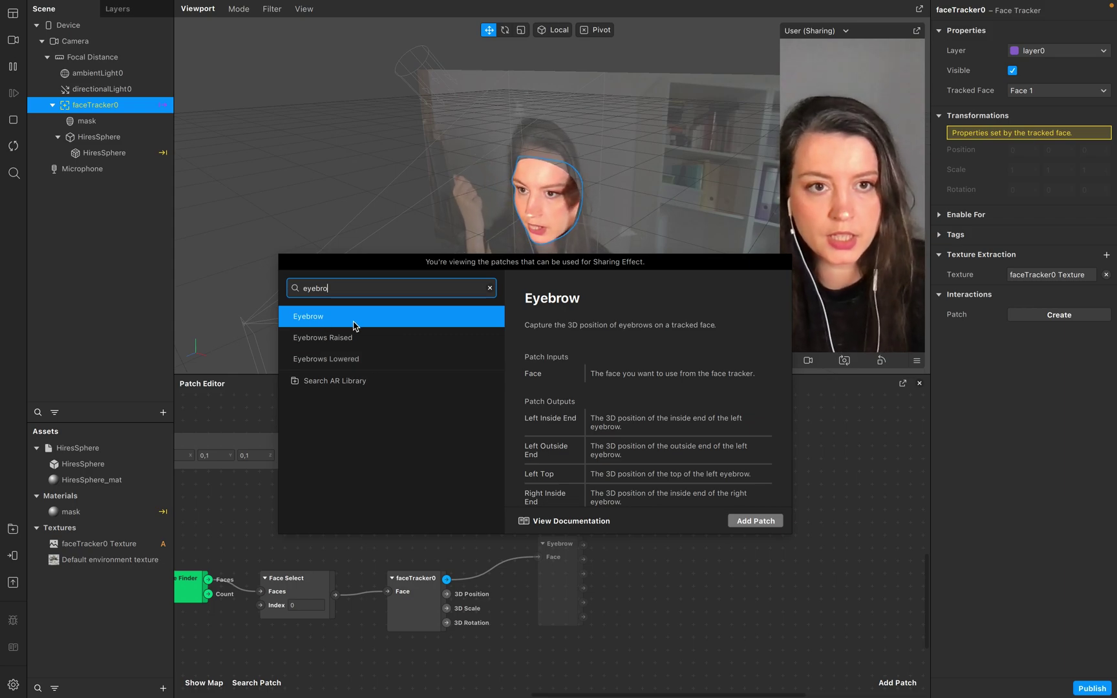
click(755, 520)
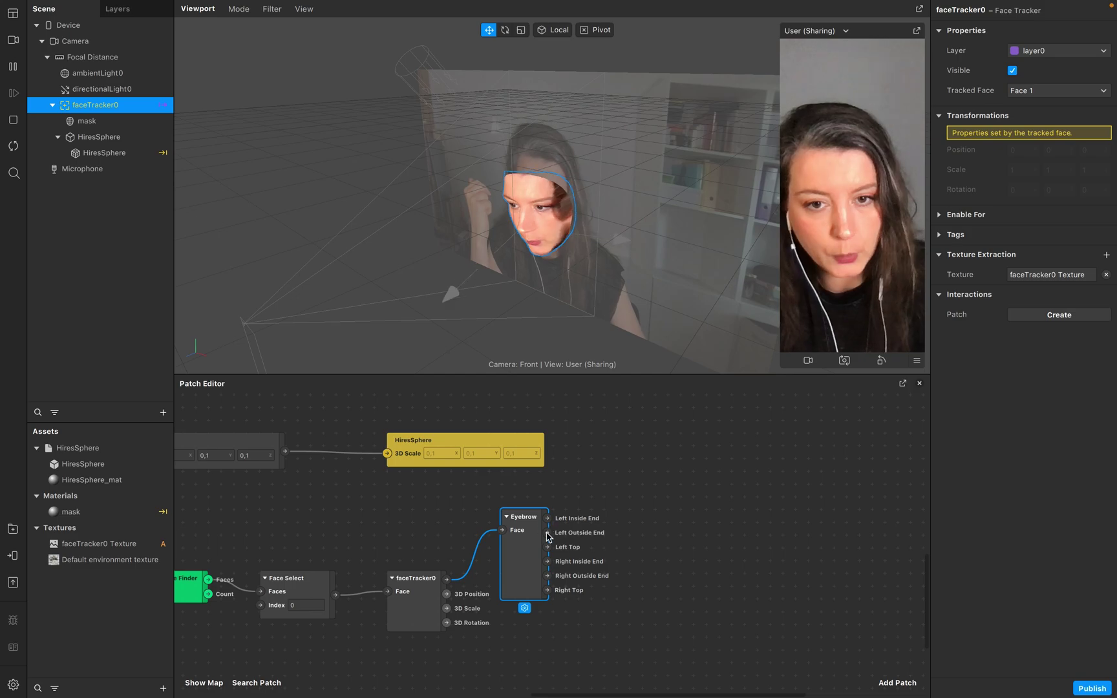
- Rename the sphere 'Left Top' and drive its 3D Position from the Eyebrow's Left Top output
double_click(107, 155)
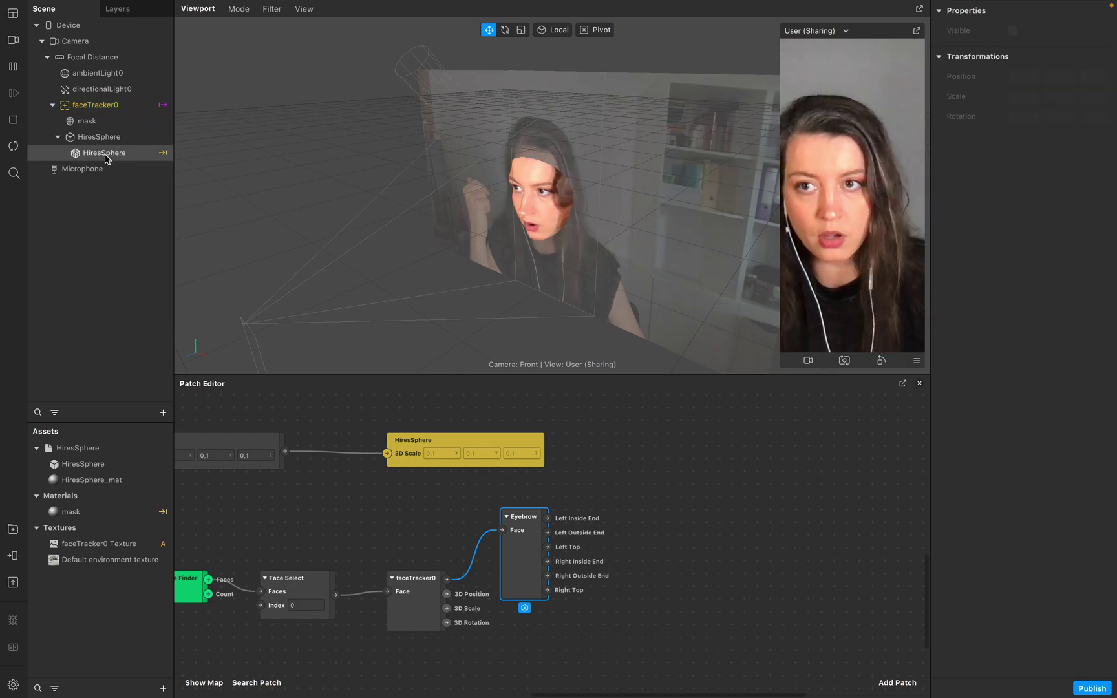
text(Left Top)
key(Return)
click(938, 116)
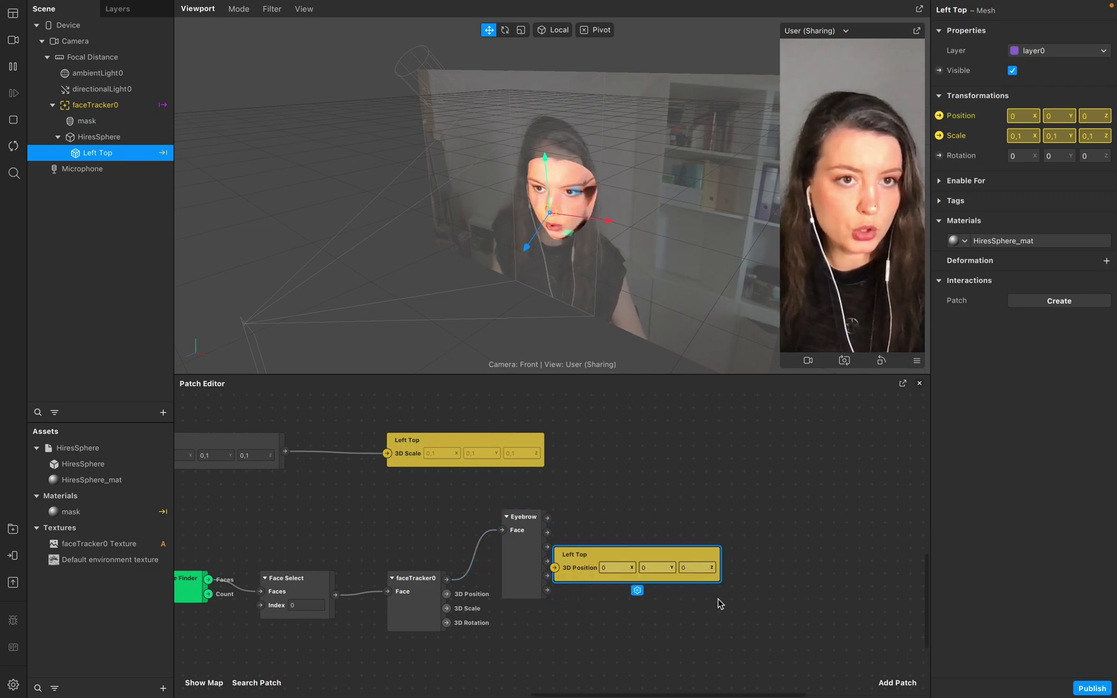
drag(615, 549, 703, 513)
click(544, 525)
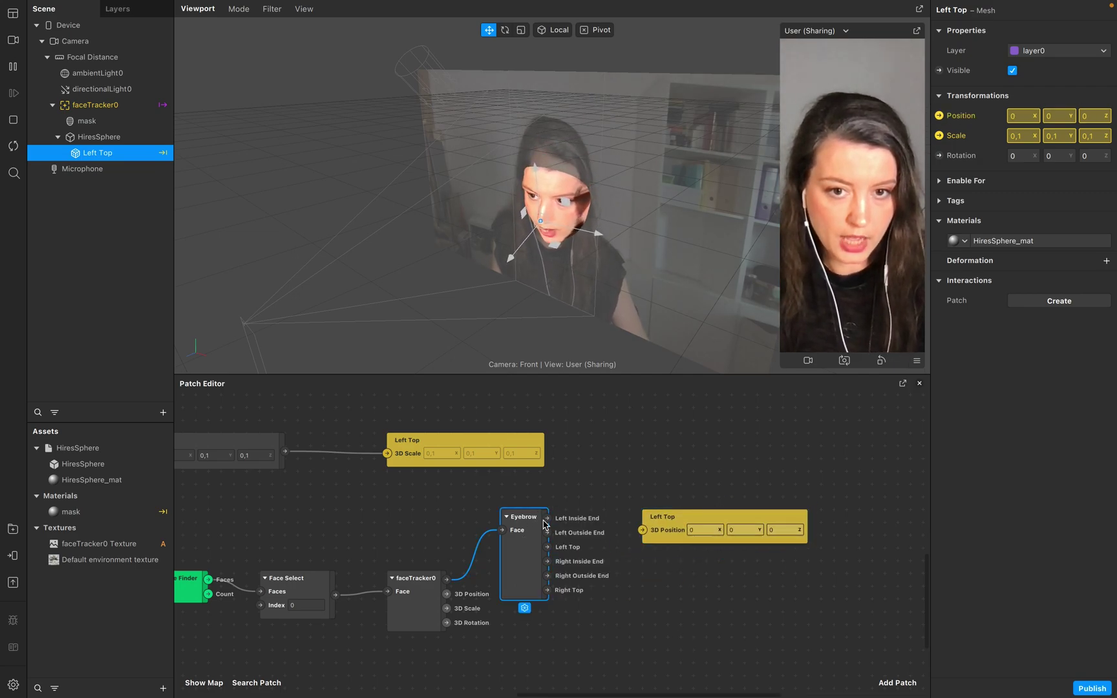
drag(549, 547, 643, 530)
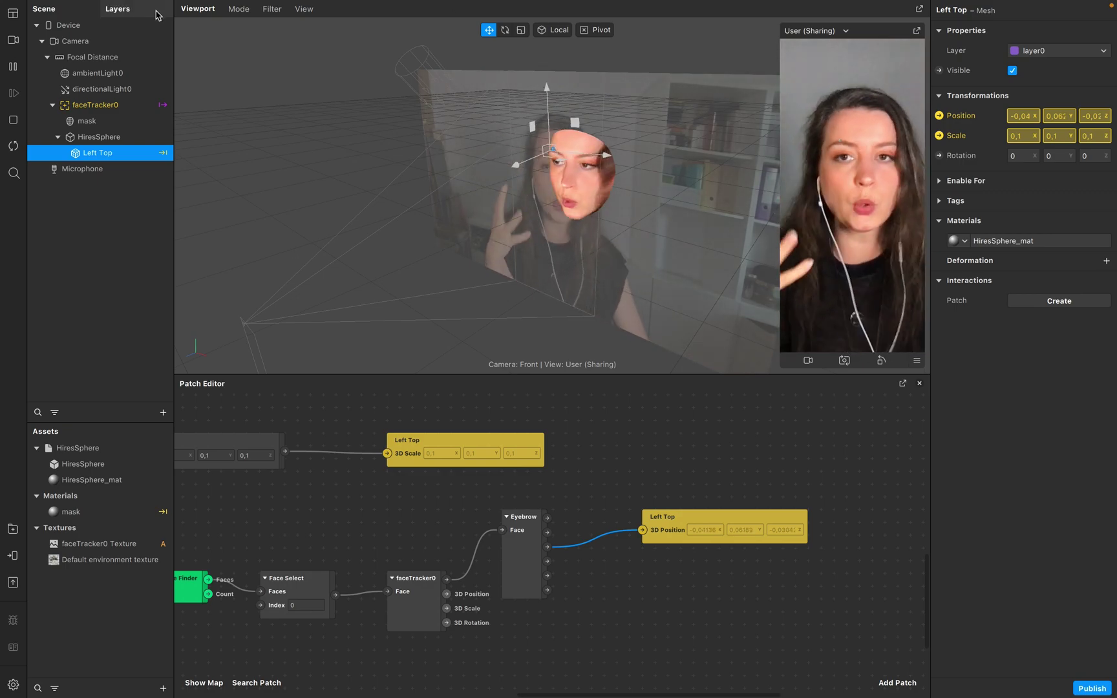
- In project properties, set Face Tracking accuracy to High
mouse_move(220, 5)
click(260, 7)
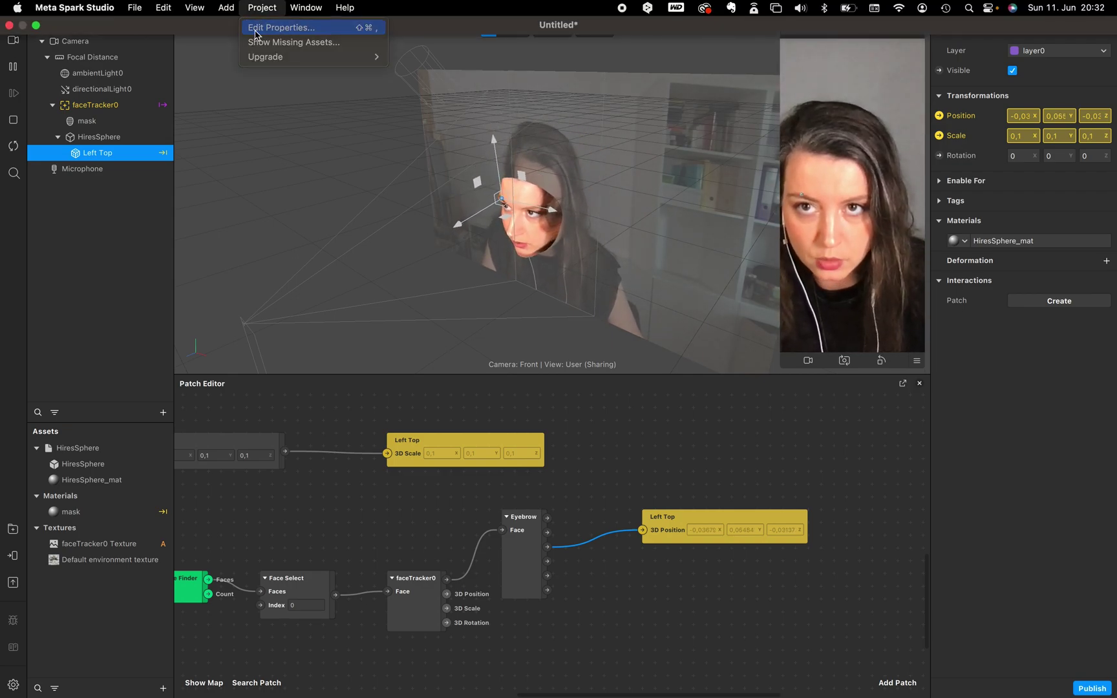
click(256, 32)
click(353, 238)
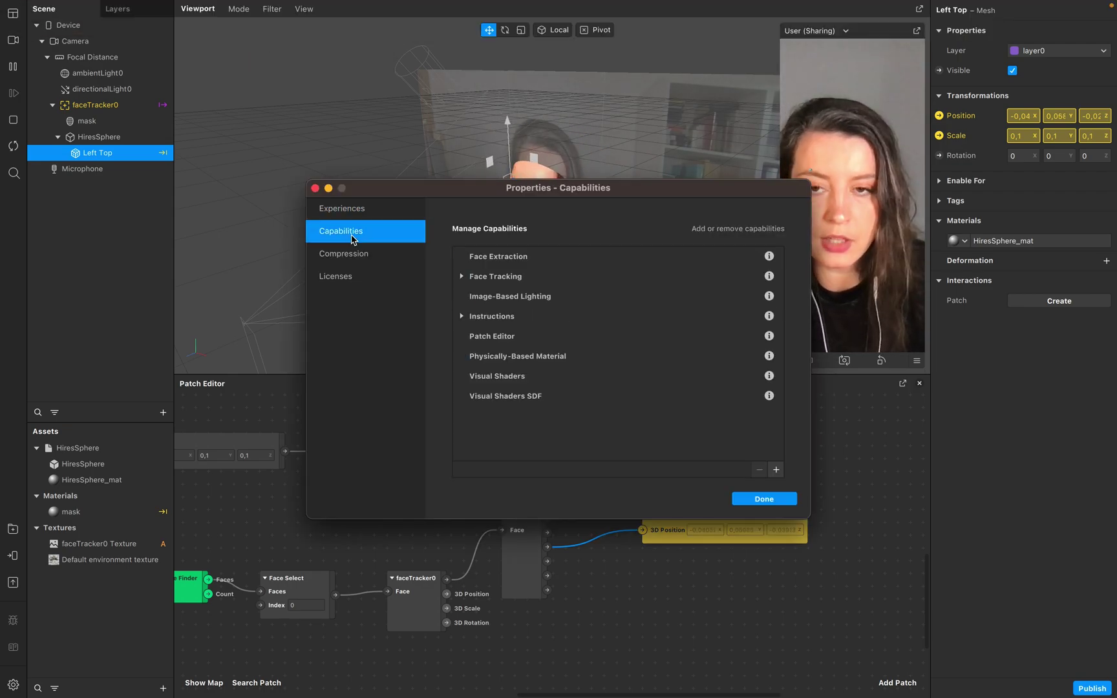
click(461, 277)
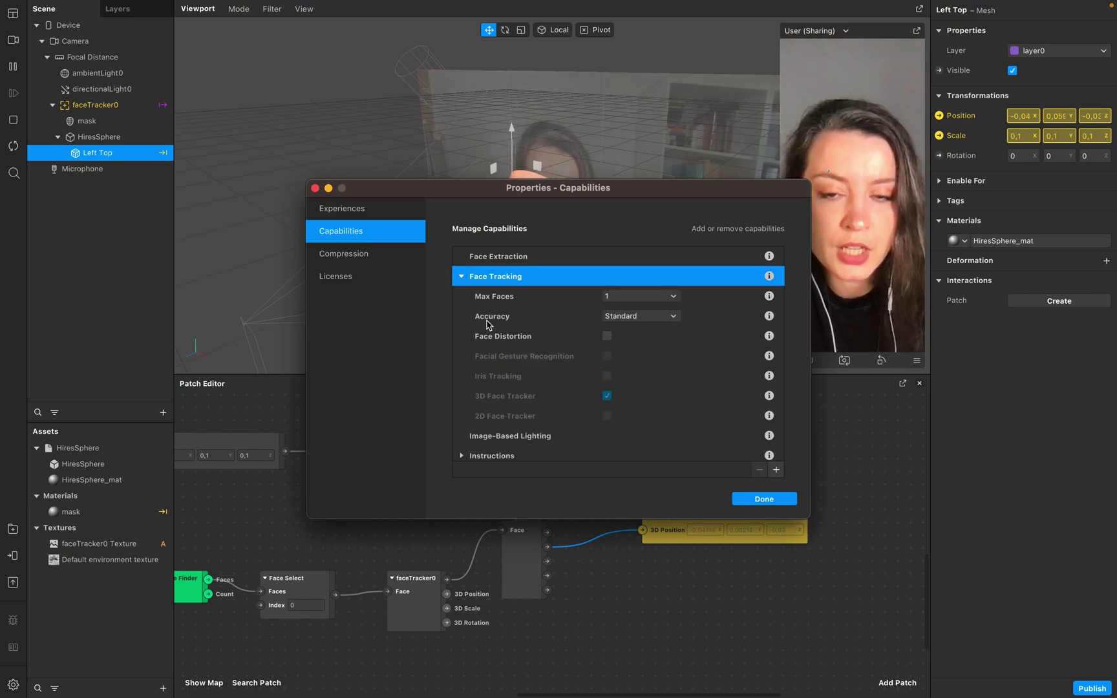
click(654, 317)
click(654, 333)
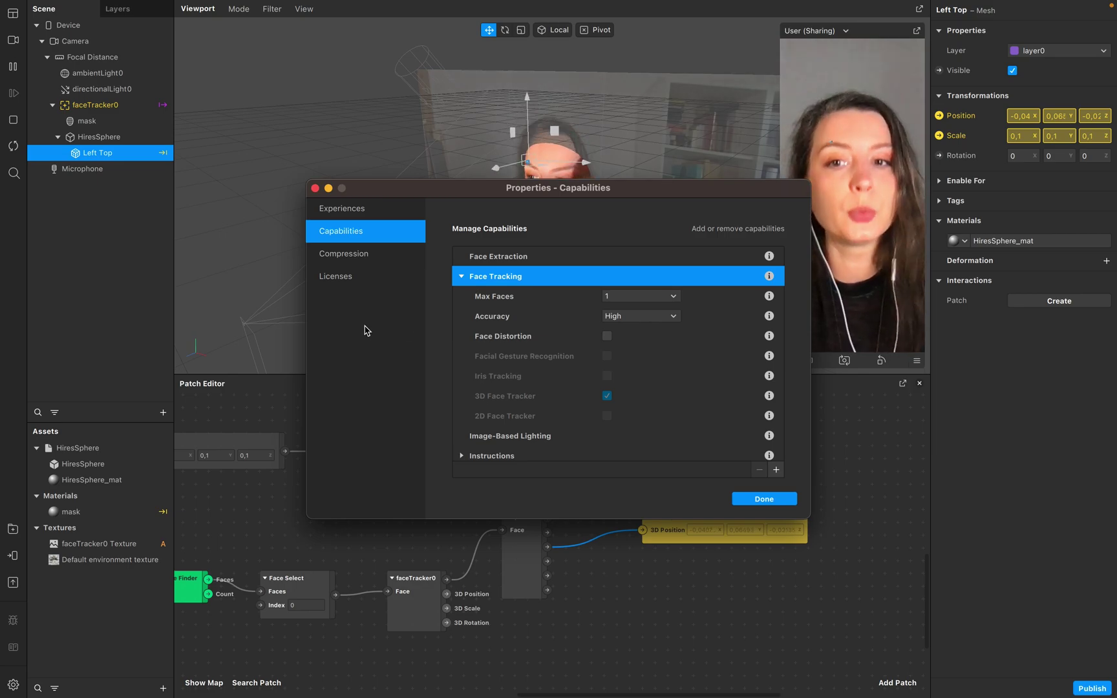
- Set default compression to quality 100, Maximum resolution and method None, then confirm
click(359, 263)
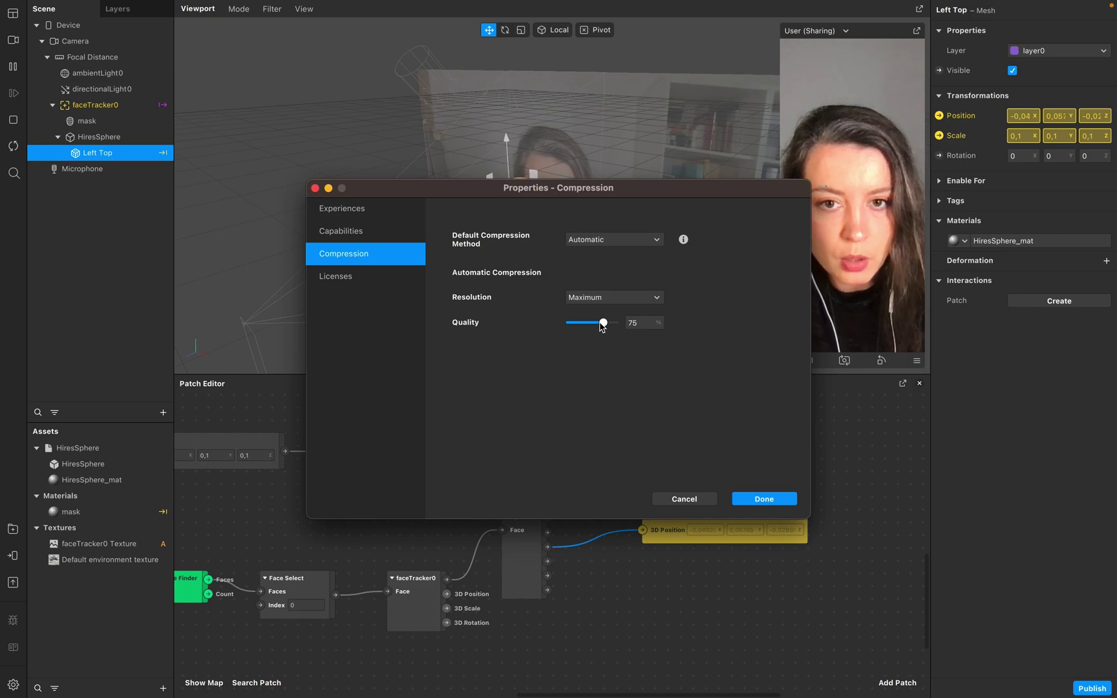
drag(601, 325, 623, 322)
click(622, 300)
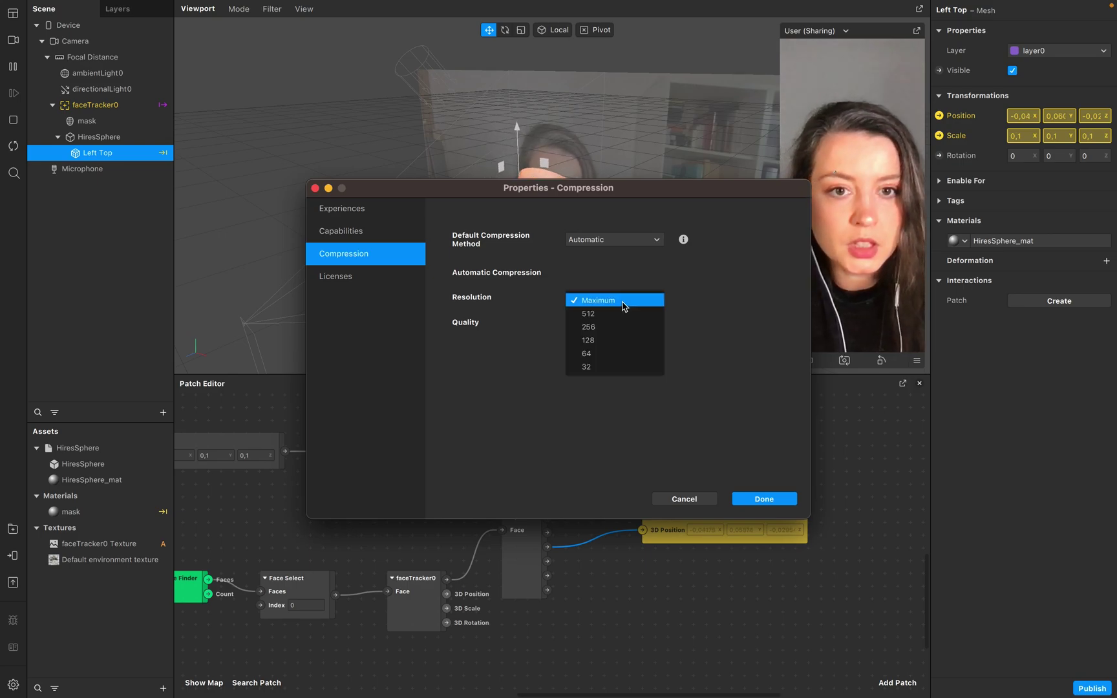
click(719, 301)
click(640, 239)
click(624, 255)
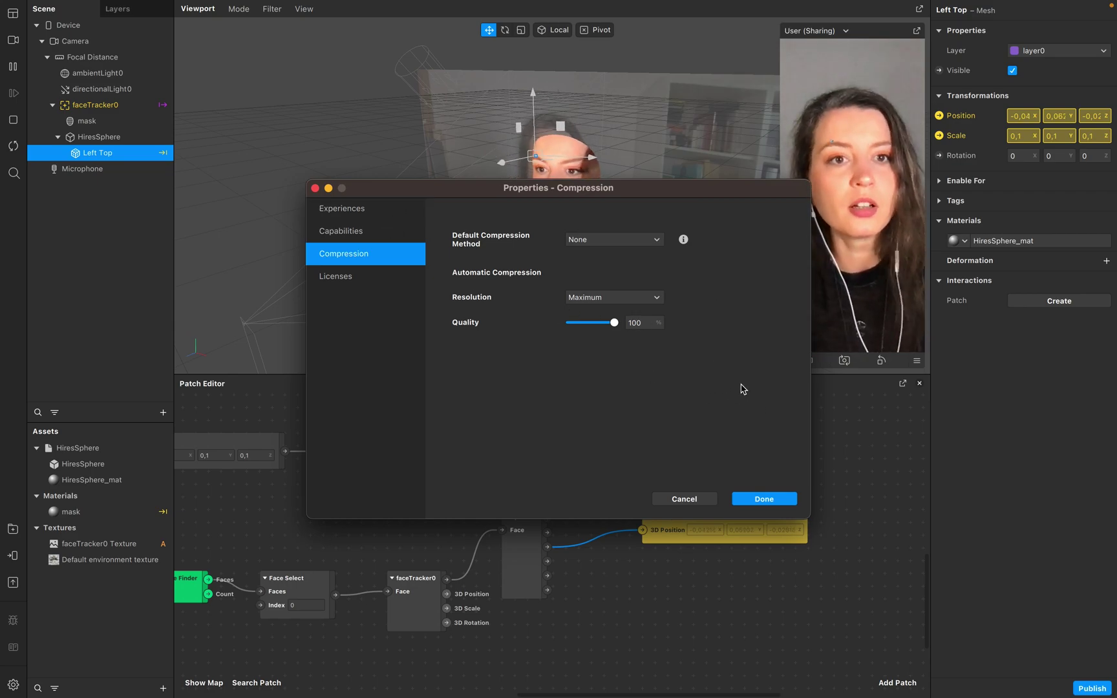
click(760, 499)
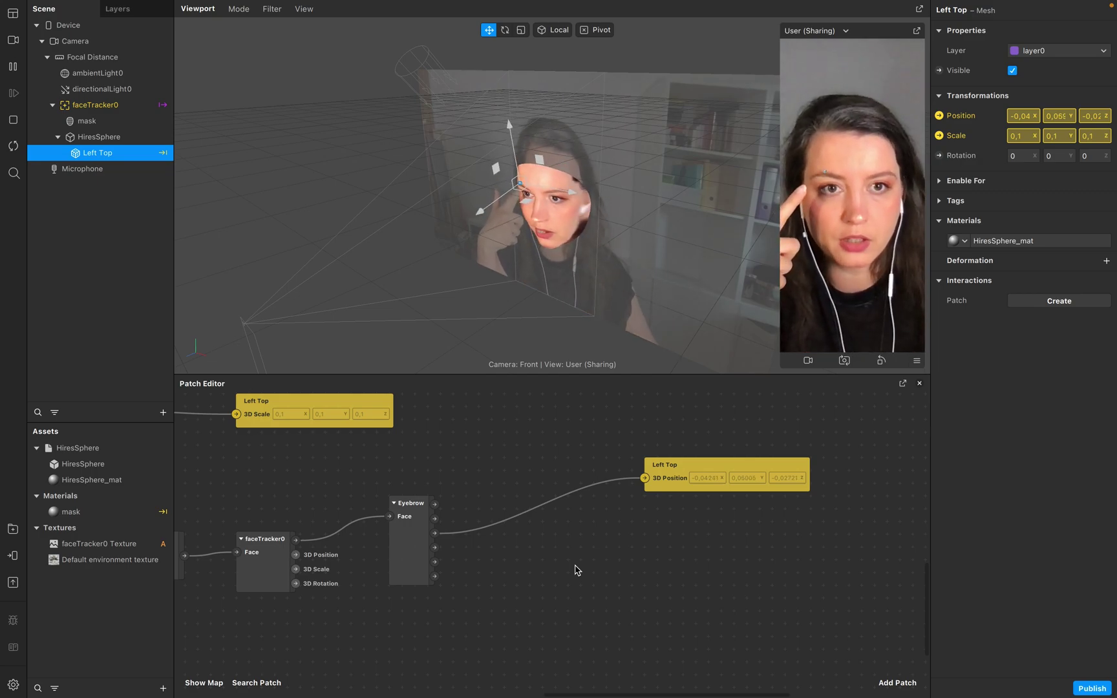
- Insert a Vector3 Add patch between the eyebrow point and Left Top's 3D Position
scroll(469, 470, right, 1)
double_click(532, 467)
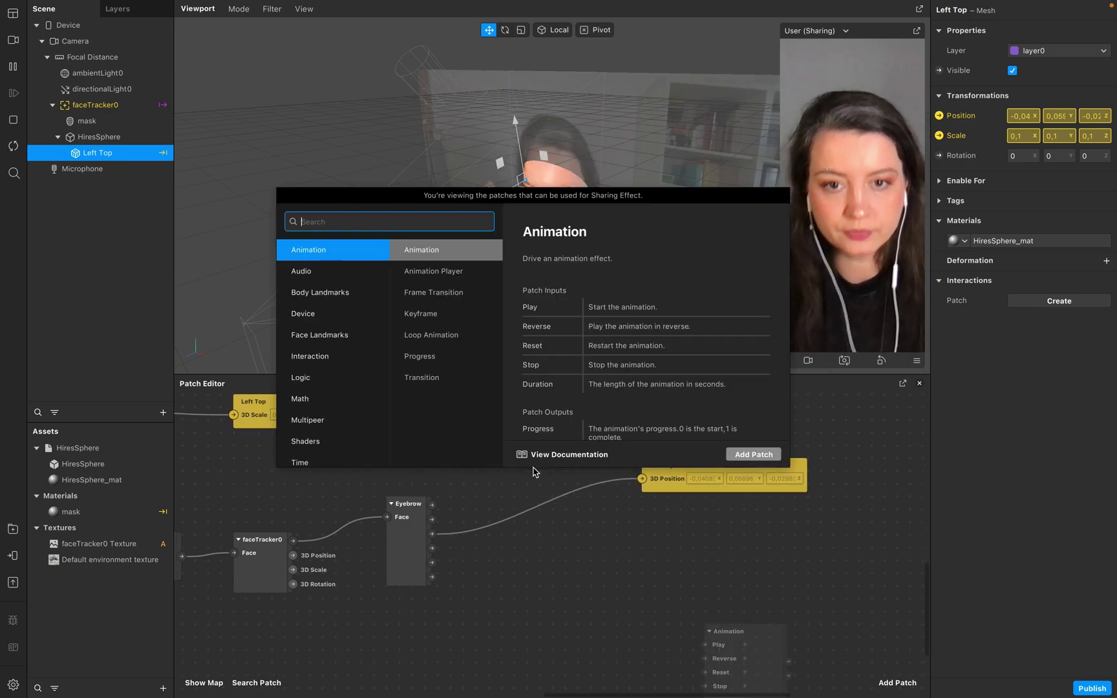
text(add)
key(Return)
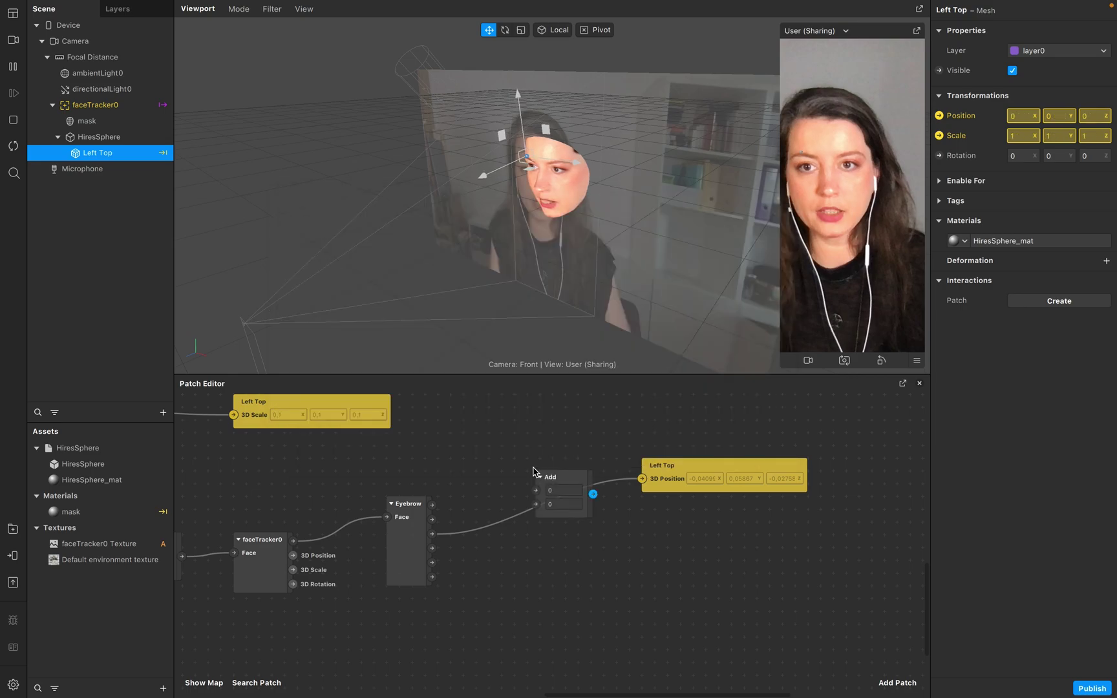
click(555, 480)
click(568, 528)
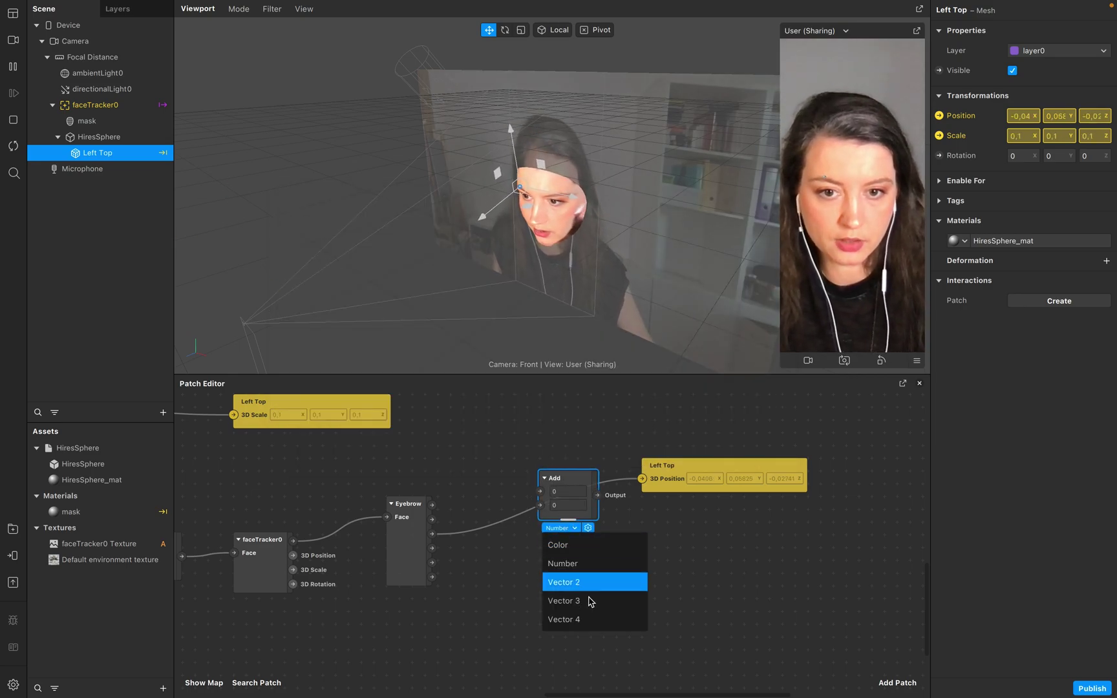
click(571, 598)
drag(672, 470, 774, 470)
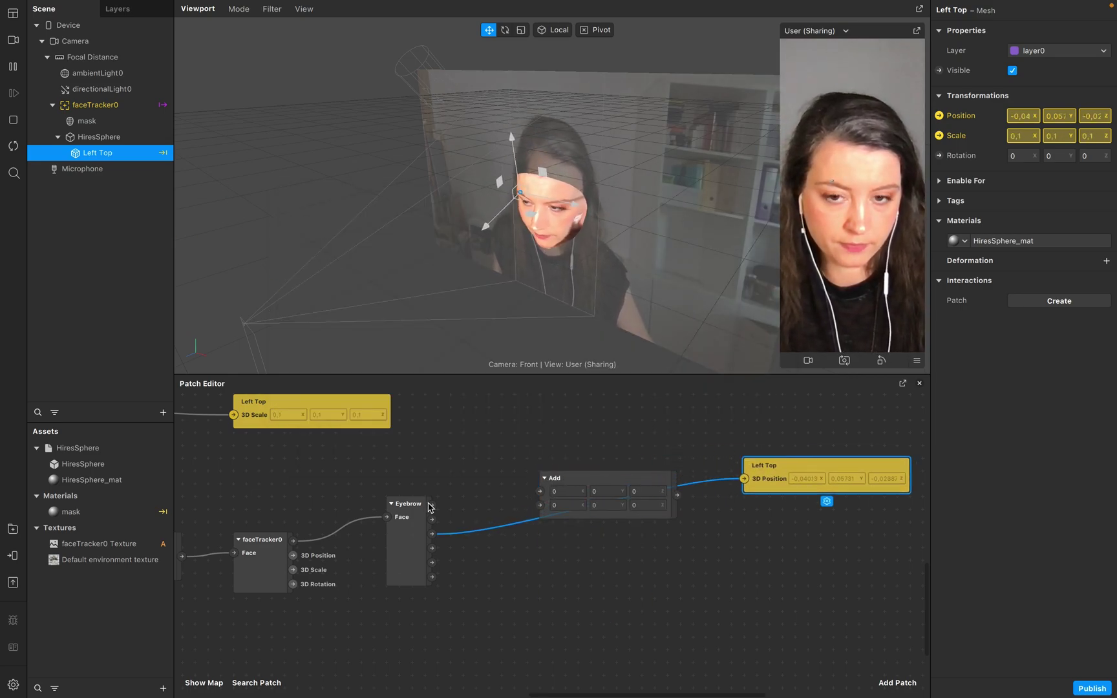
drag(433, 534, 545, 495)
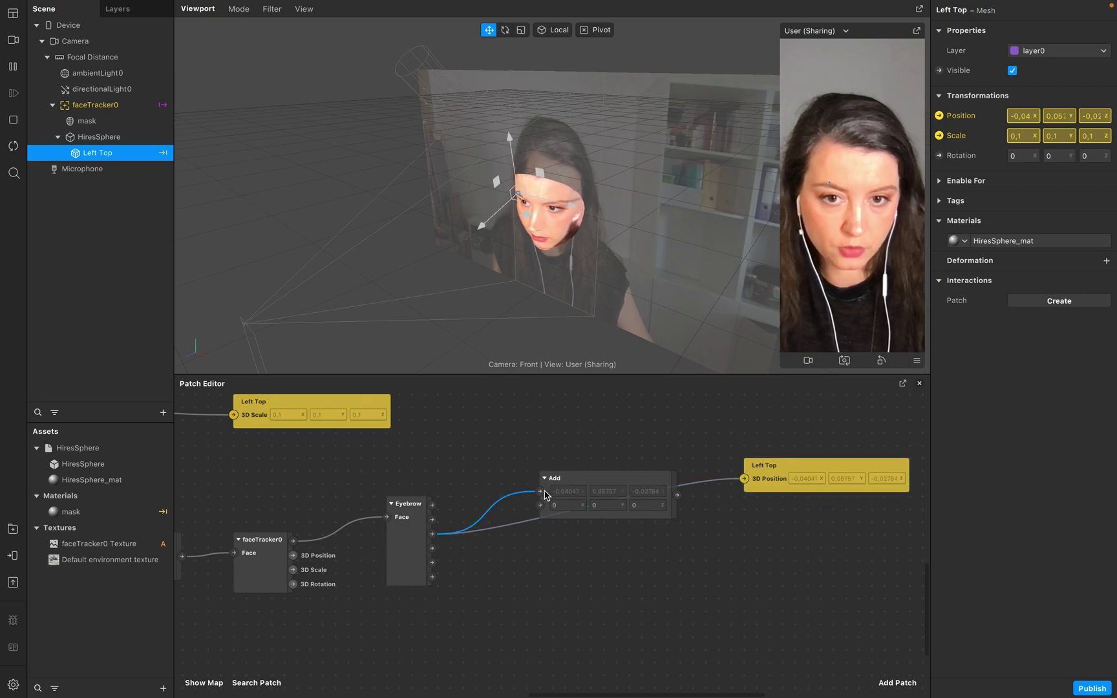
drag(678, 495, 750, 482)
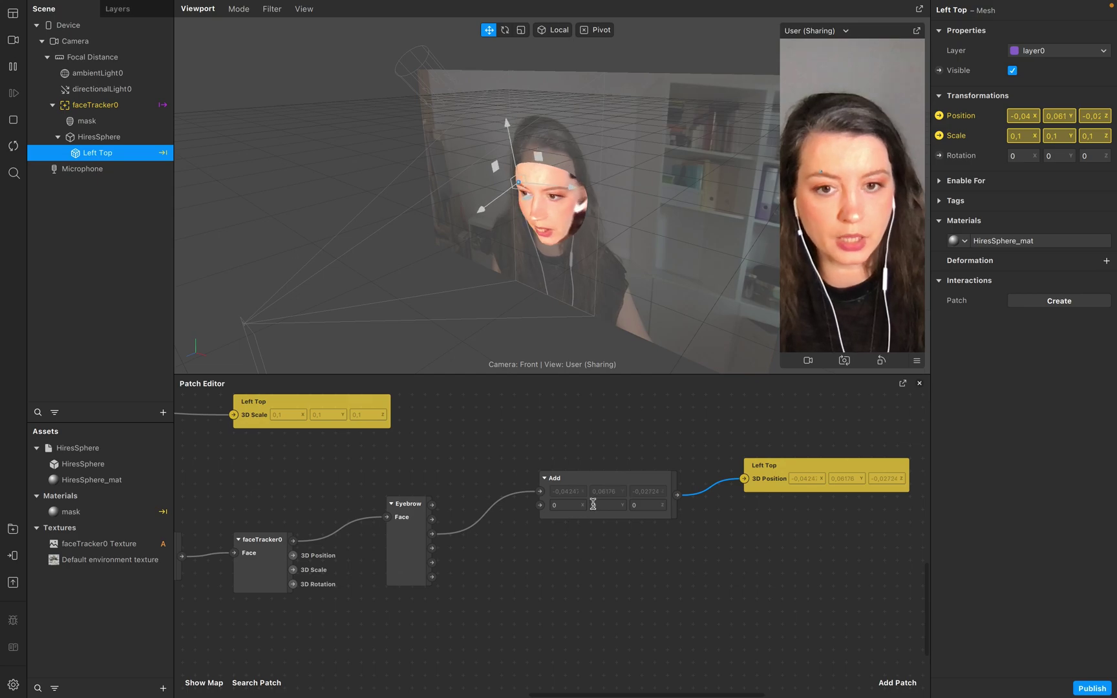
- Set the Add patch's offset values to -0,01, 0,001 and 0,001
click(573, 506)
key(BackSpace)
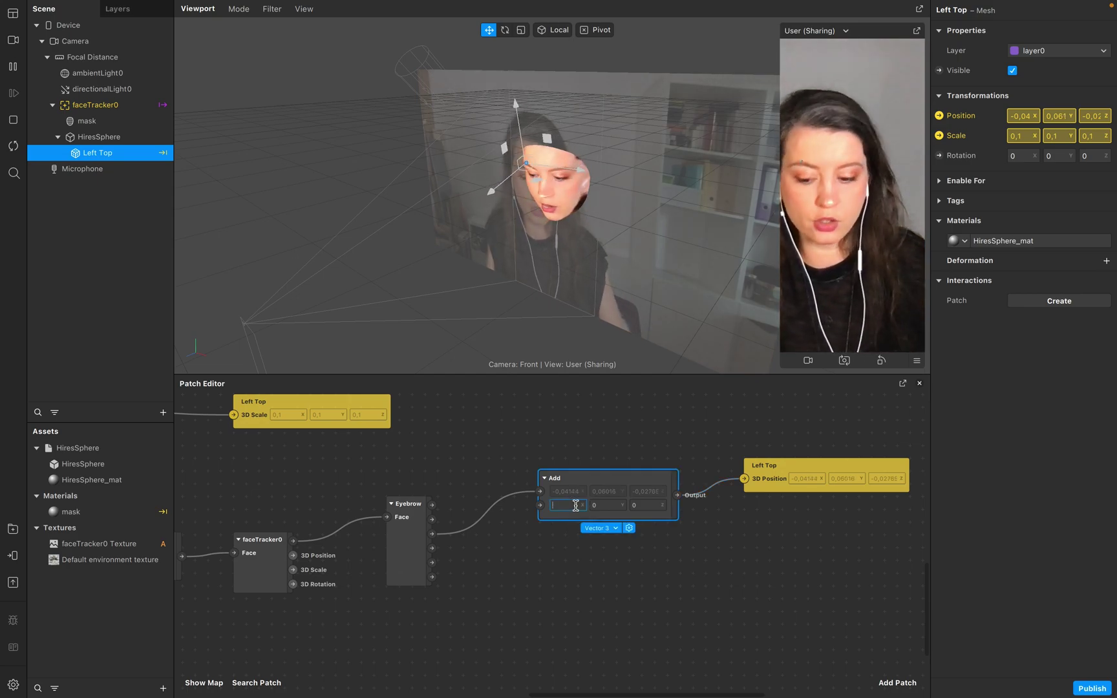
text(1)
key(Return)
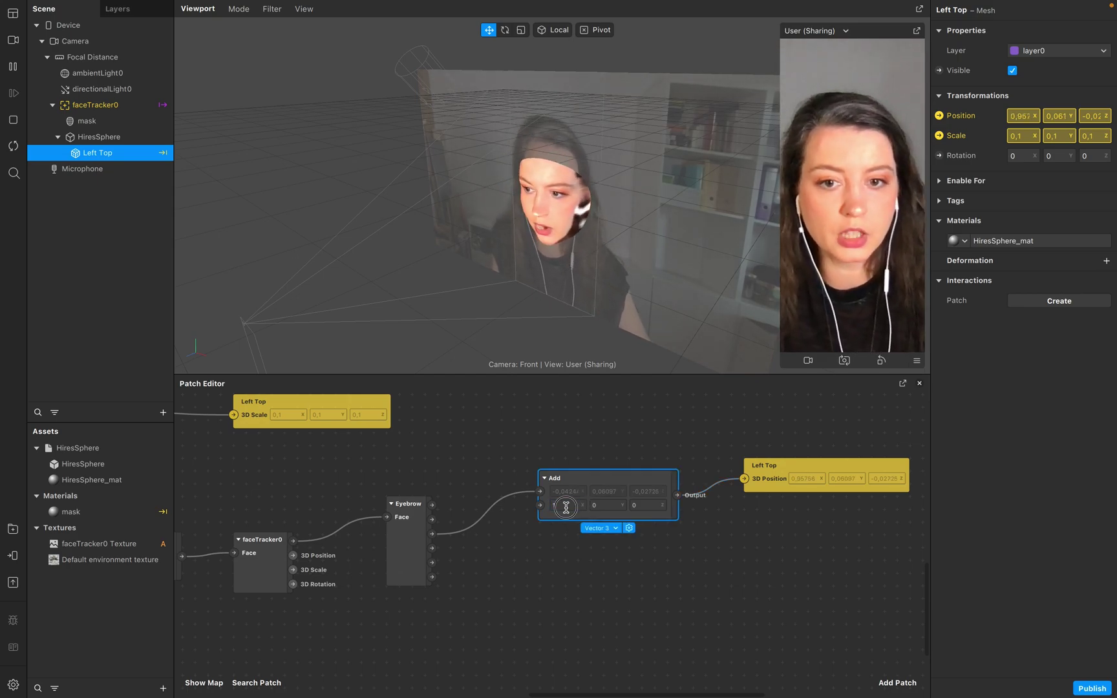
click(566, 507)
key(BackSpace)
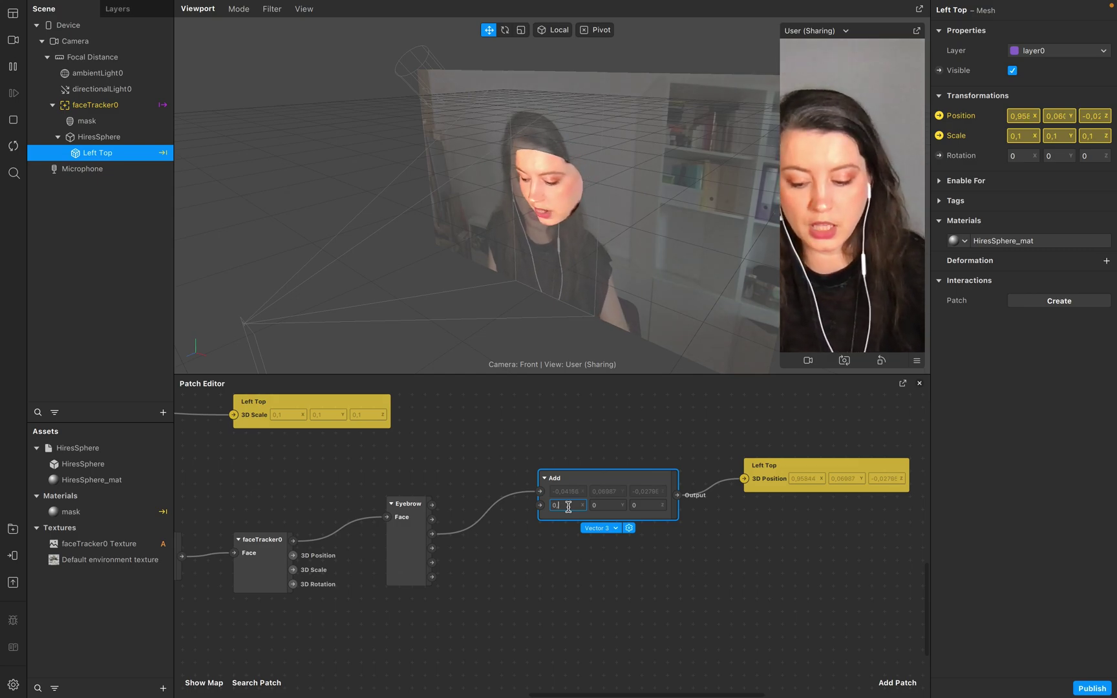
click(610, 504)
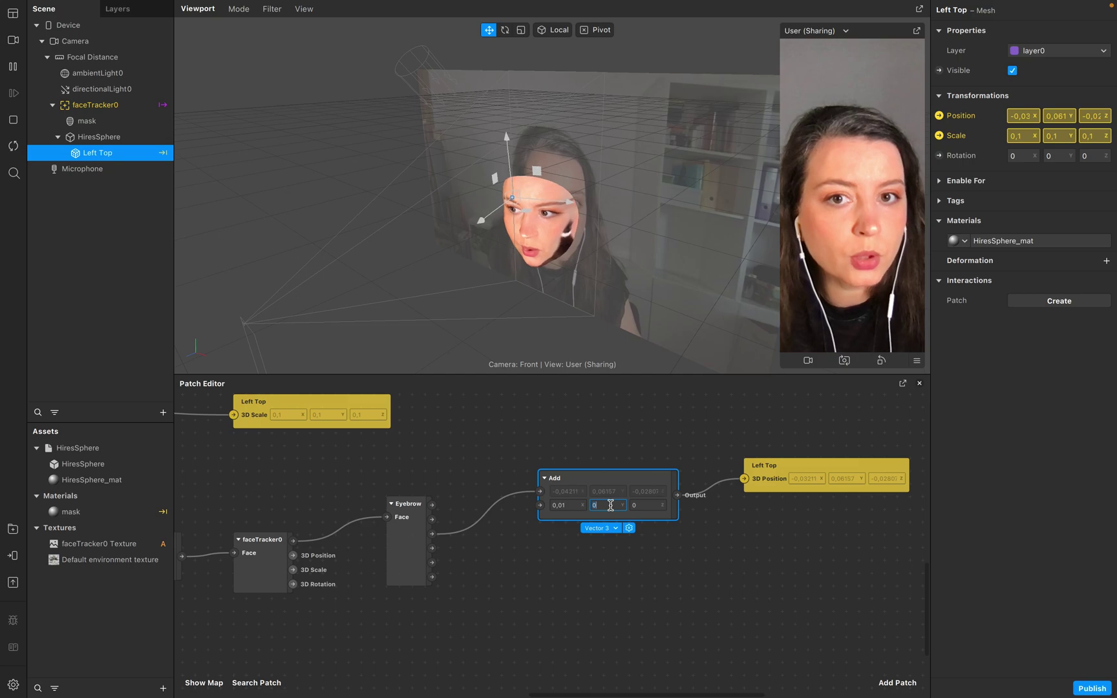
click(641, 504)
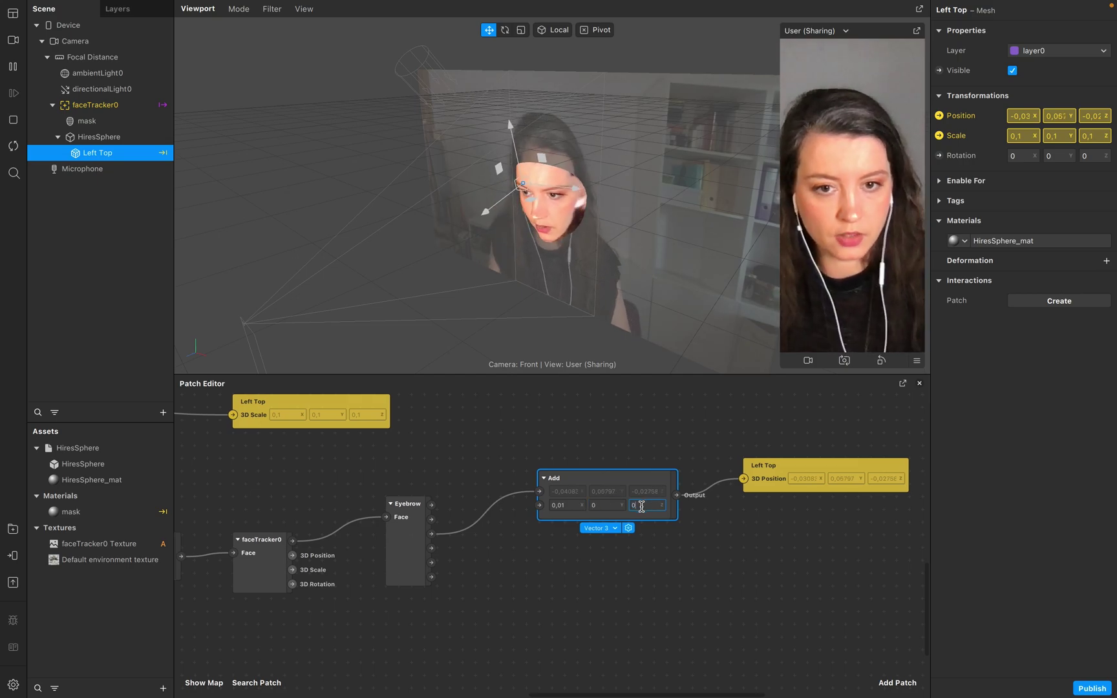
text(1)
click(600, 506)
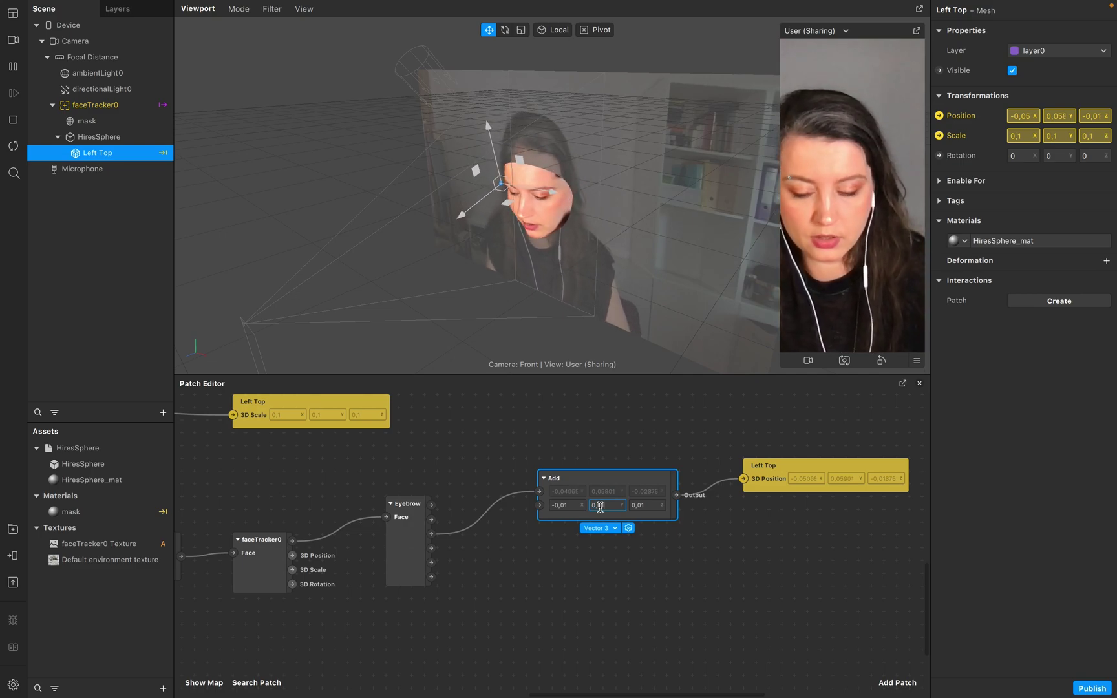
click(652, 503)
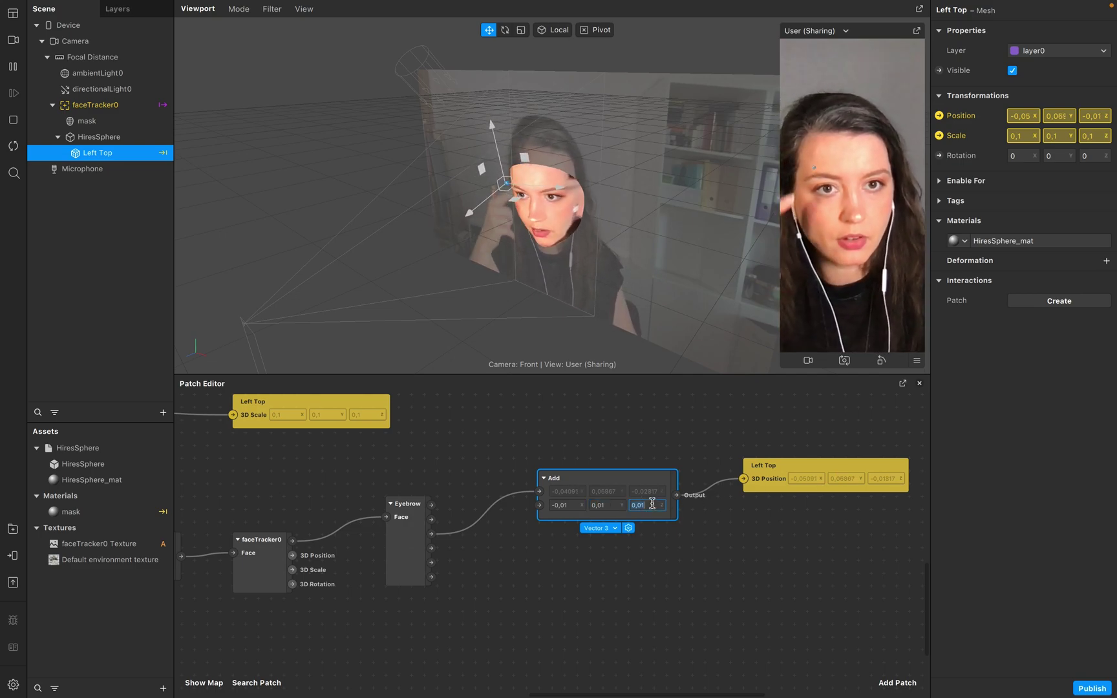
click(610, 504)
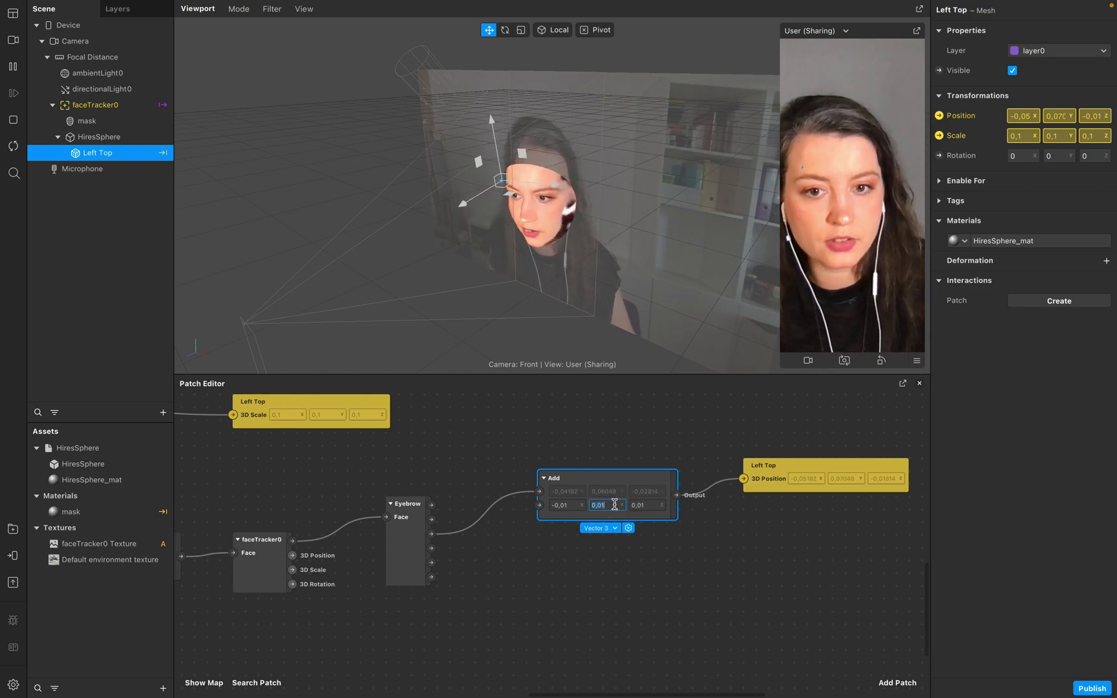
key(Right)
key(Right)
text(0)
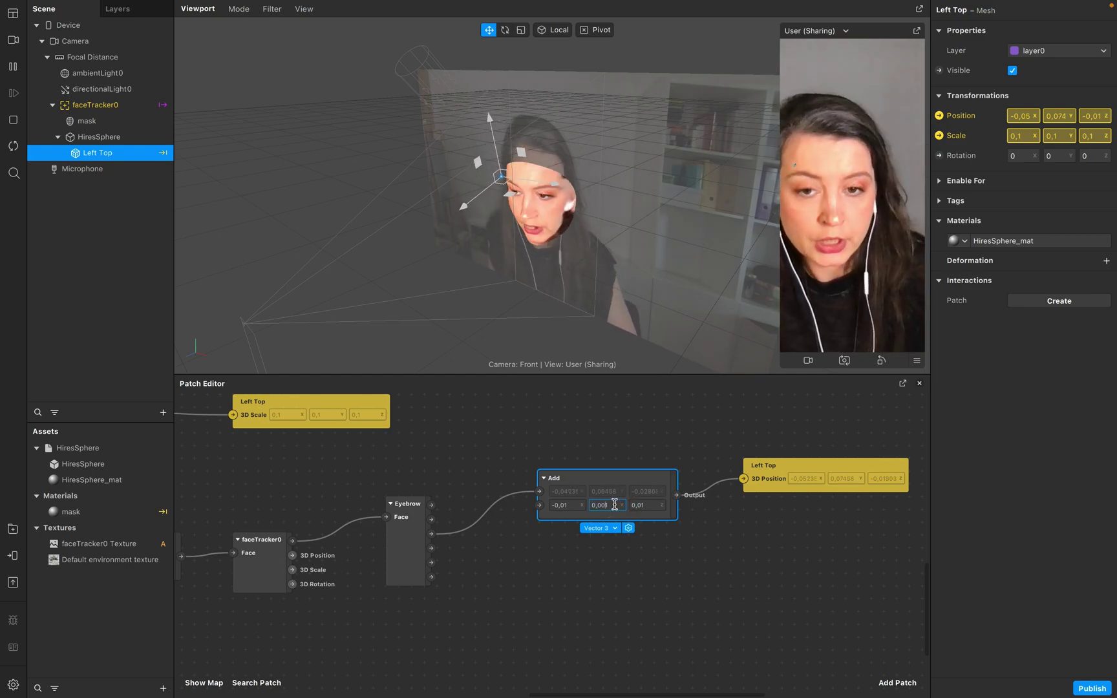
key(Tab)
text(0,001)
key(Return)
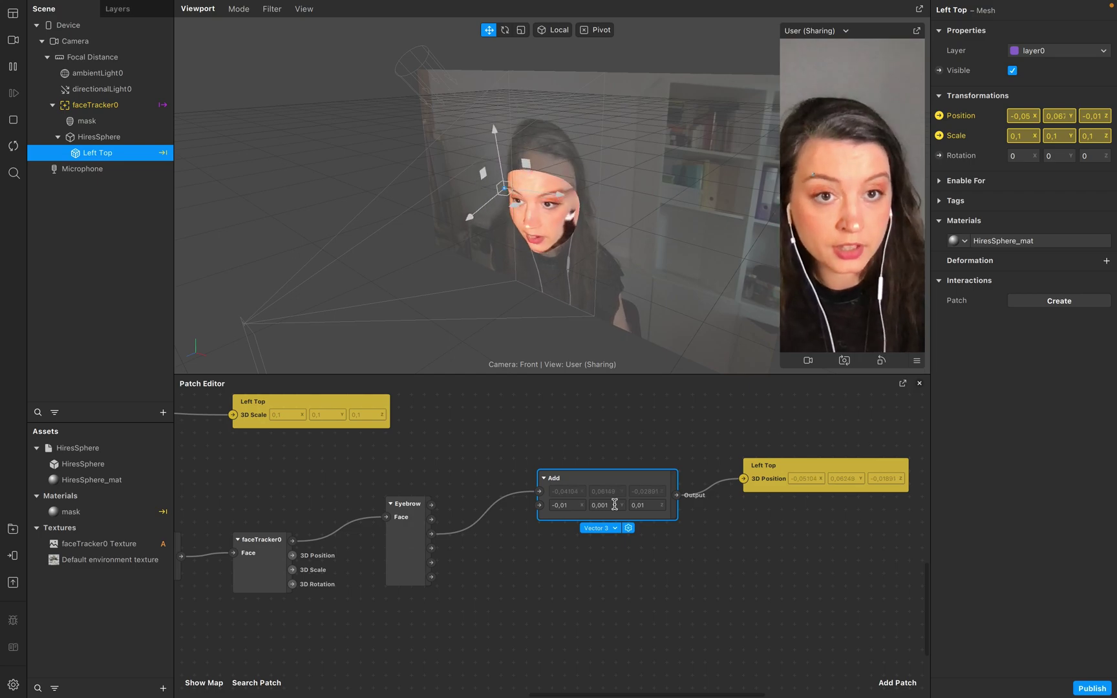
scroll(659, 511, down, 1)
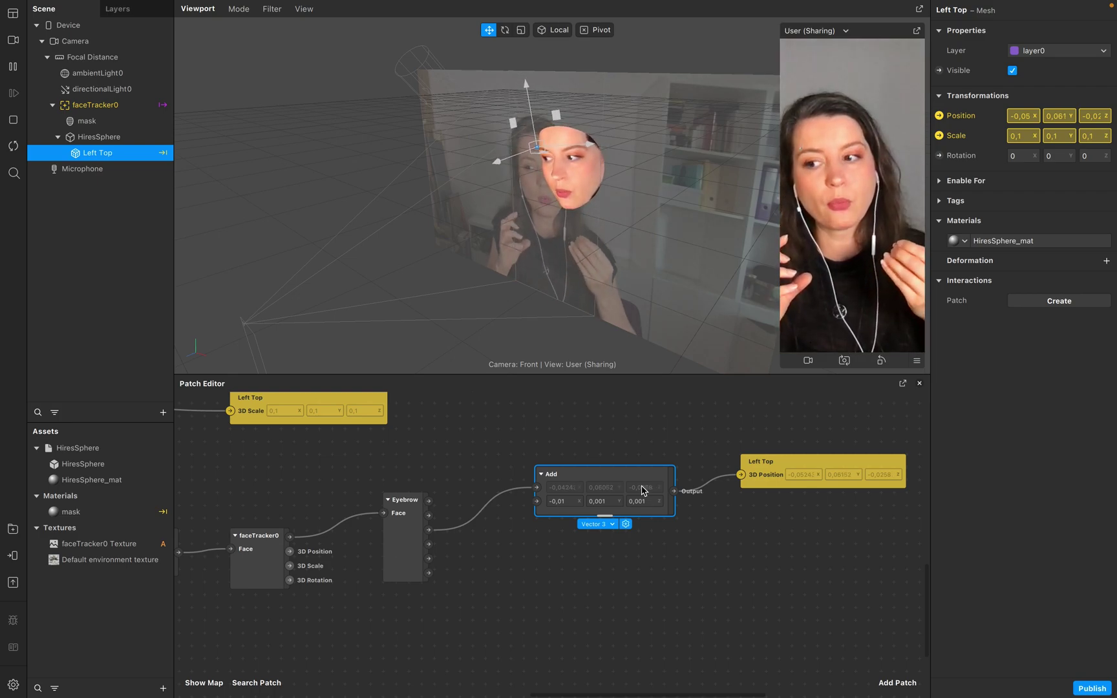
- Group the Add patch and name the new group 'Position Object'
right_click(643, 491)
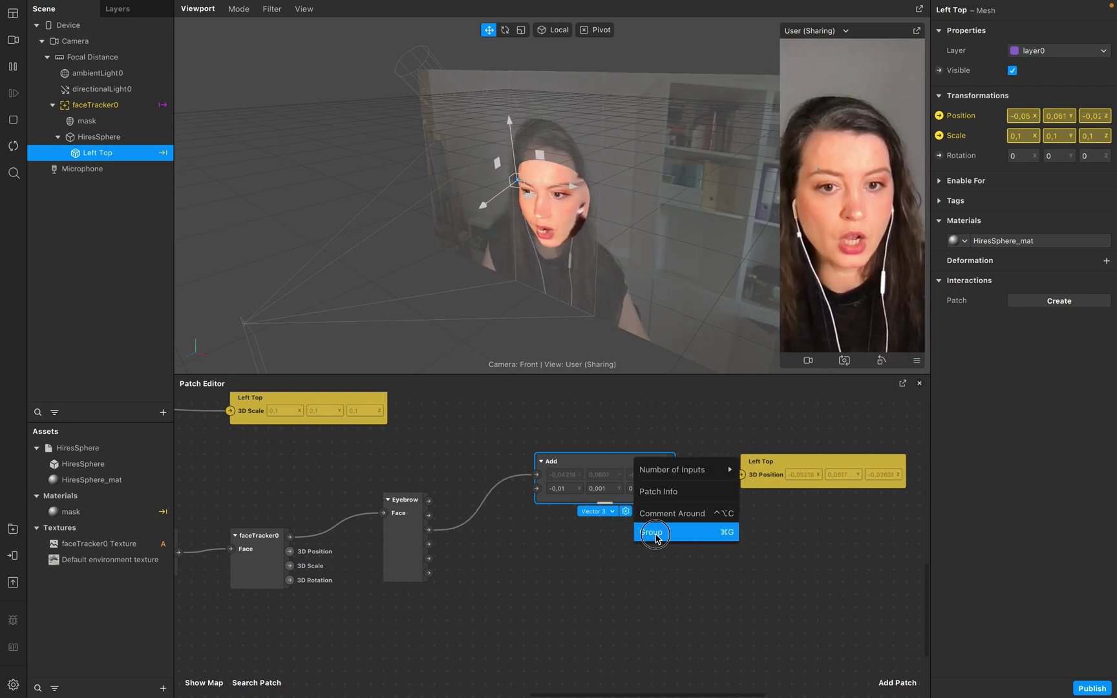
click(654, 532)
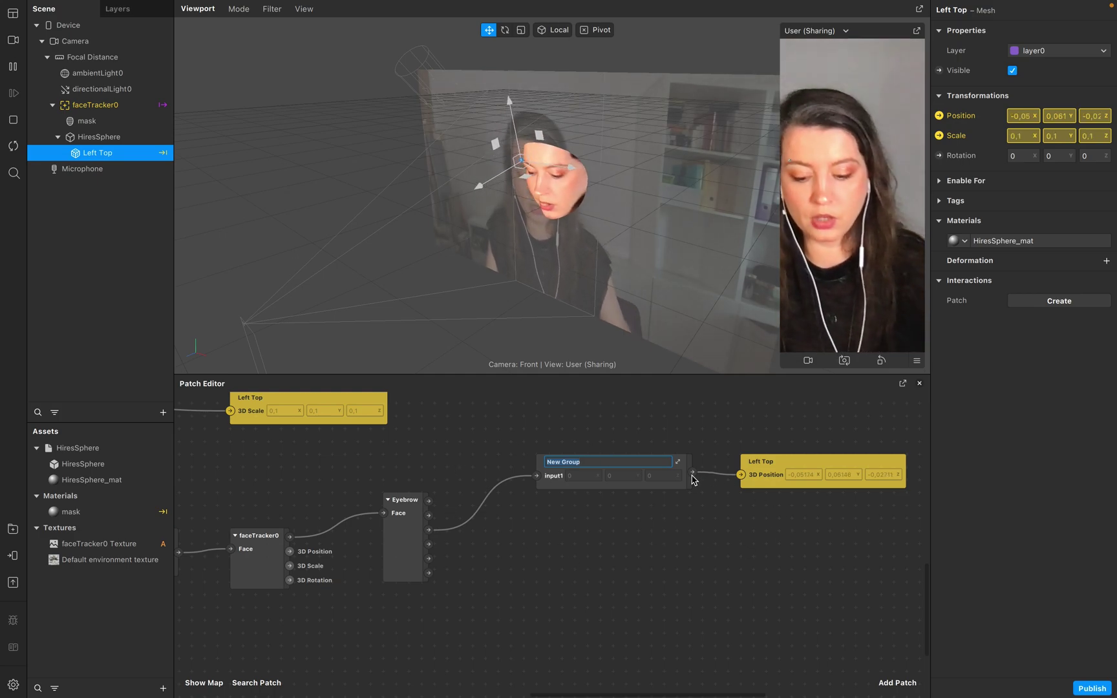
text(Pos)
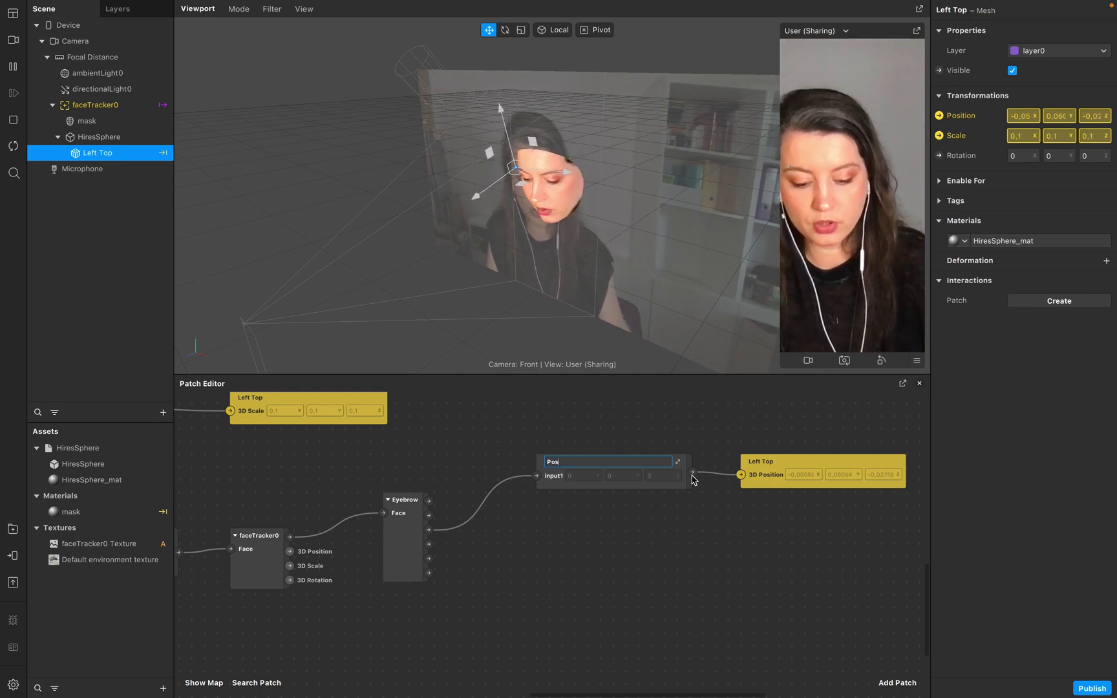
text(ition)
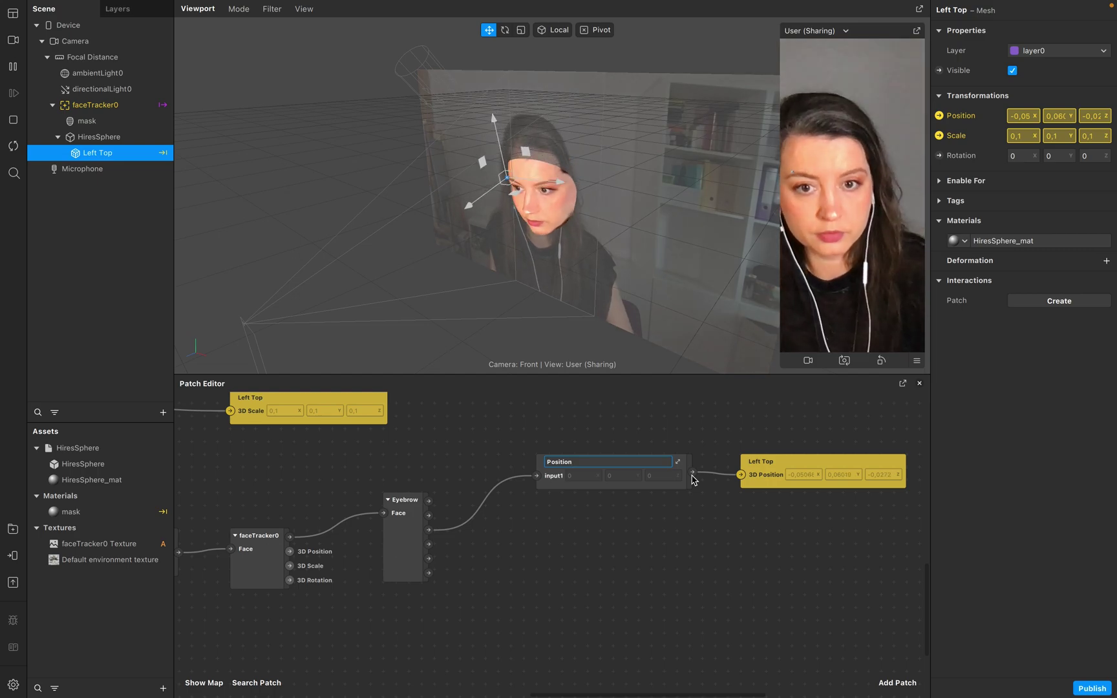
text( Ob)
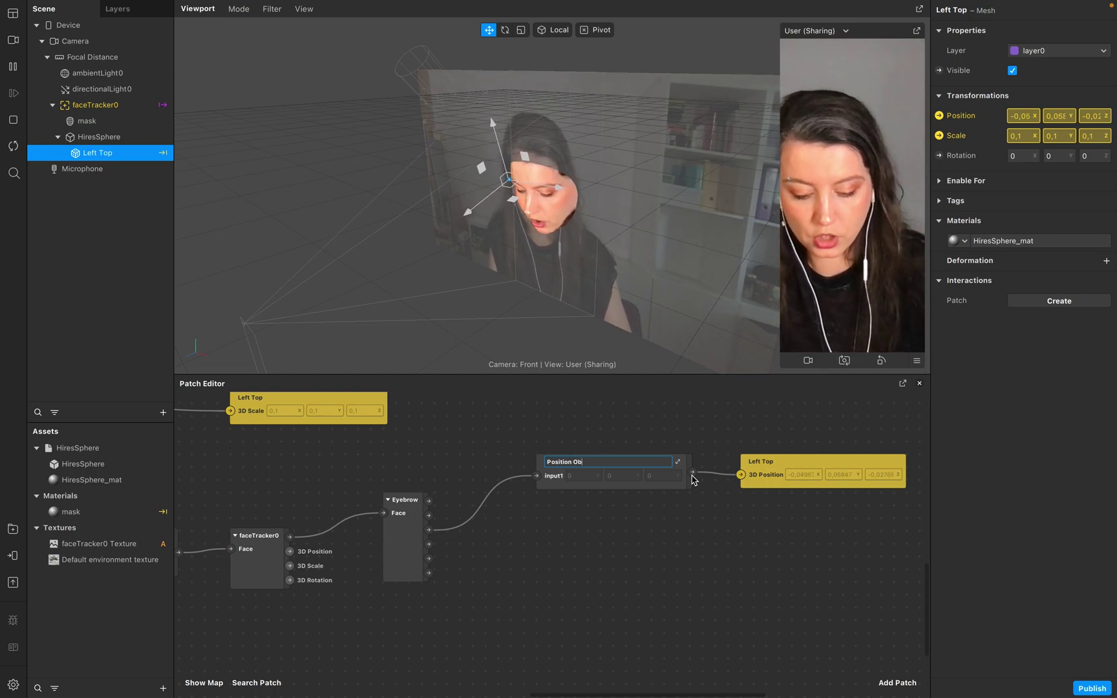
text(ject)
- In the group's properties, rename the first input to 'Face Finder Position'
right_click(618, 460)
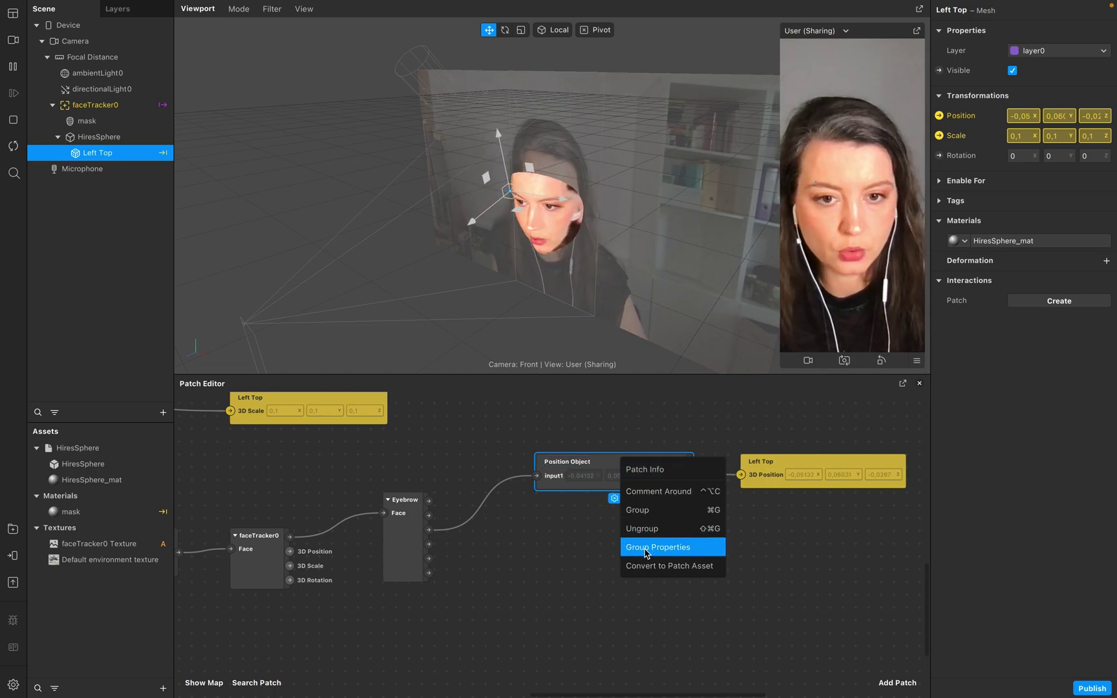
click(643, 548)
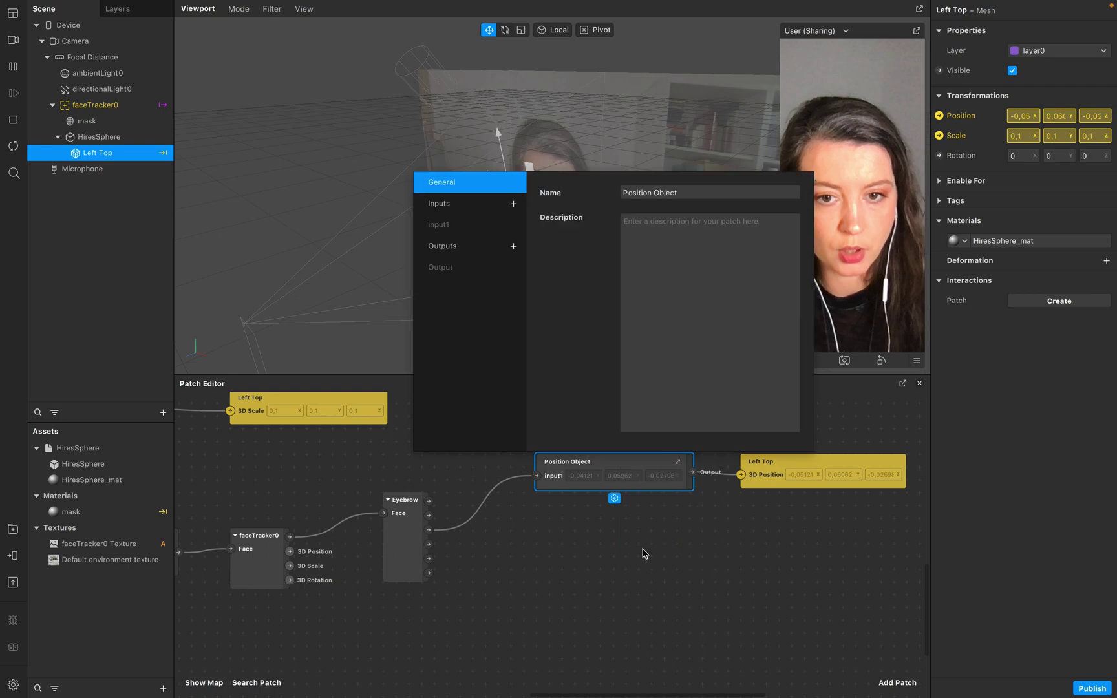
click(452, 224)
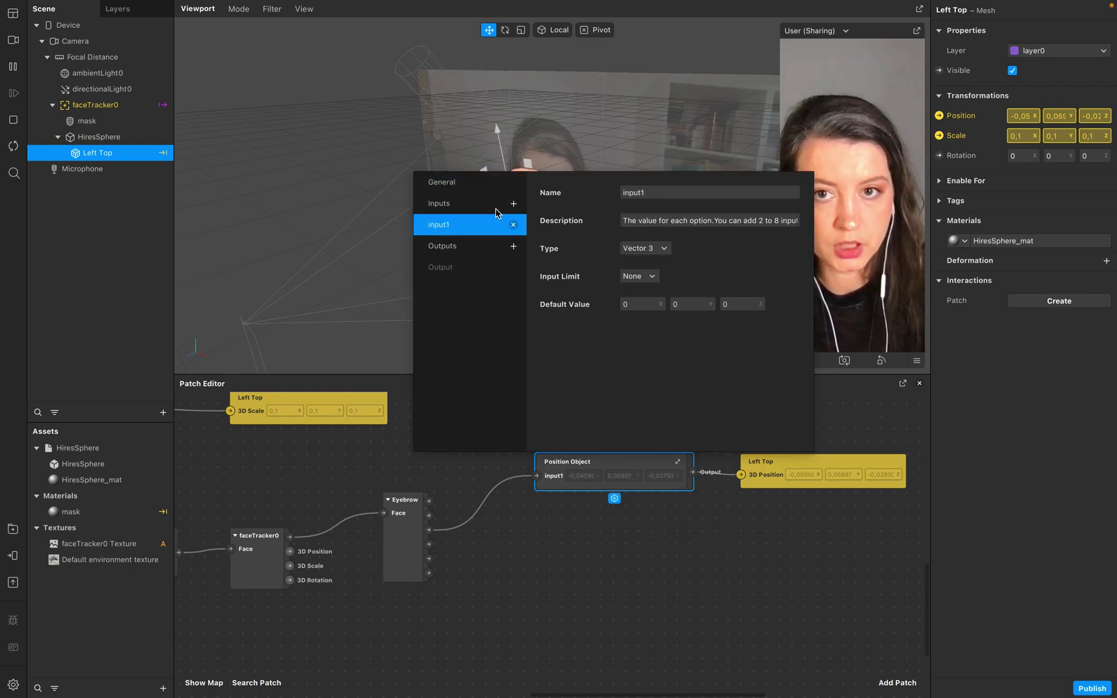
double_click(664, 192)
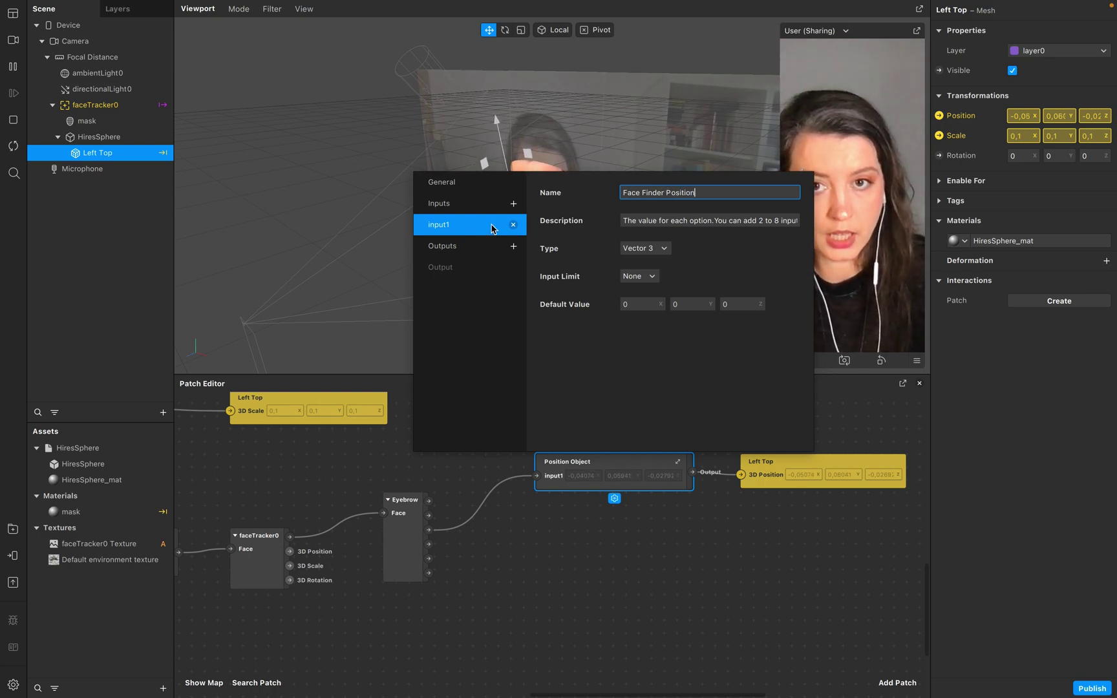
click(715, 218)
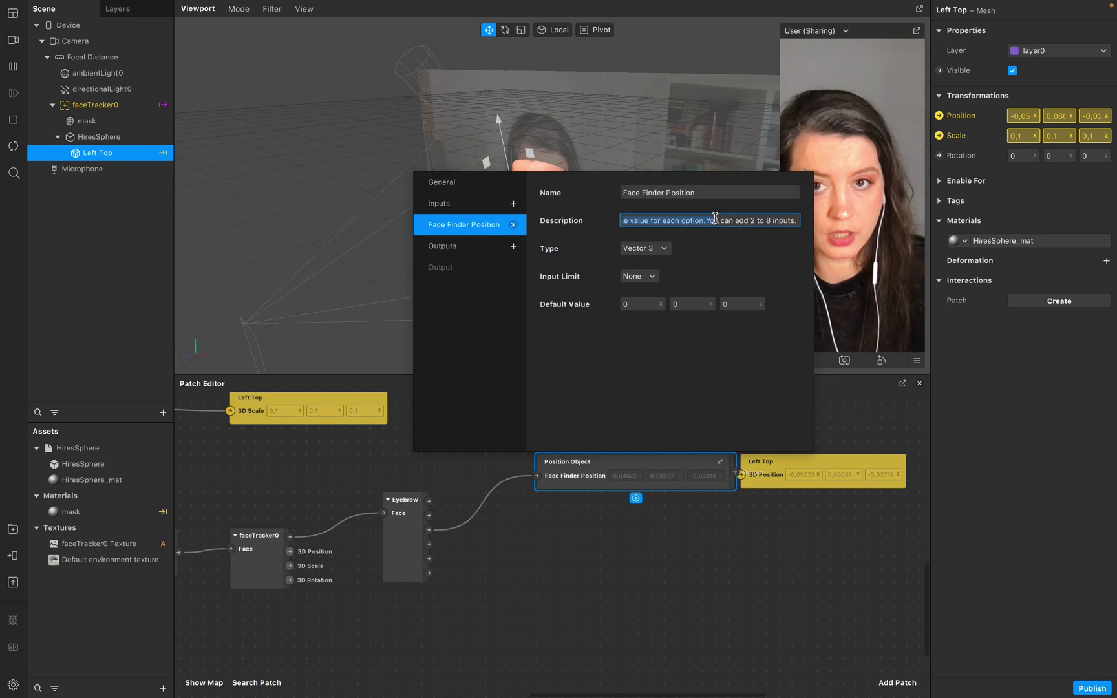
- Add three more group inputs named X, Y and Z
click(512, 204)
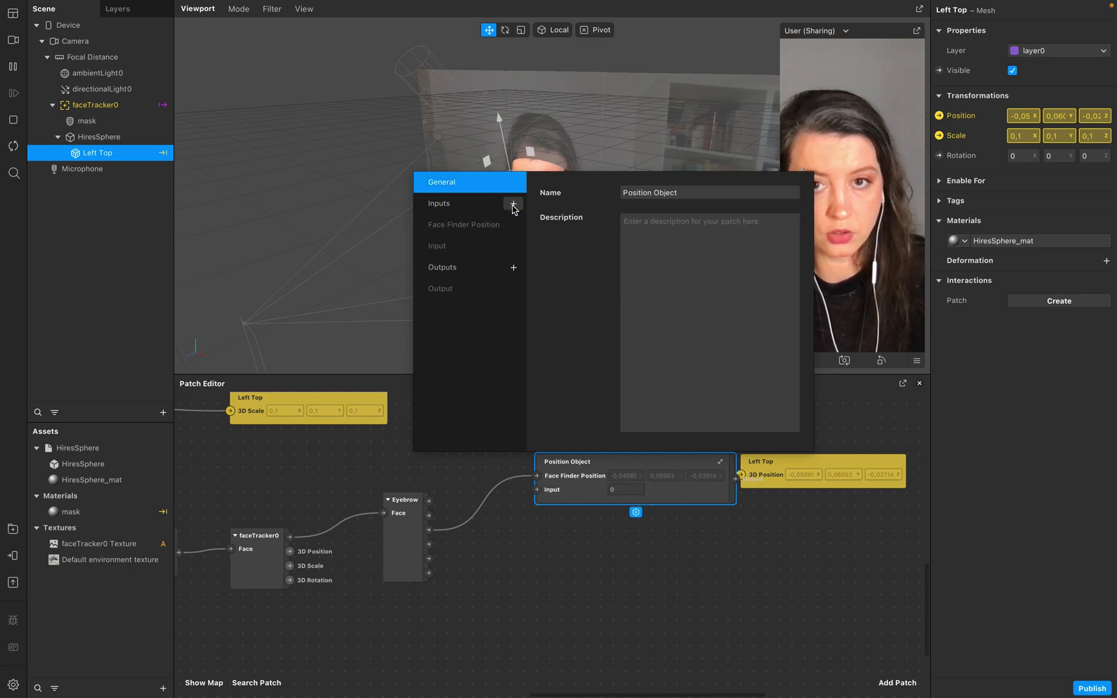
click(513, 205)
click(513, 205)
click(446, 249)
click(674, 192)
text(X)
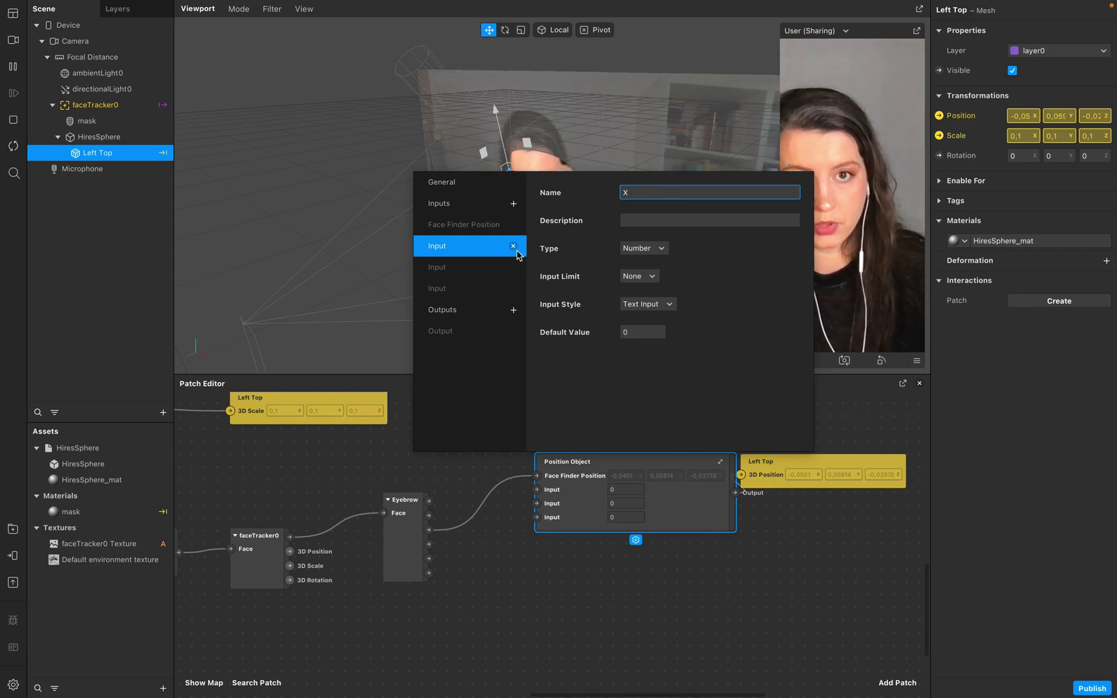
click(449, 268)
click(638, 192)
text(Yt)
click(444, 289)
click(657, 191)
text(Z)
key(Return)
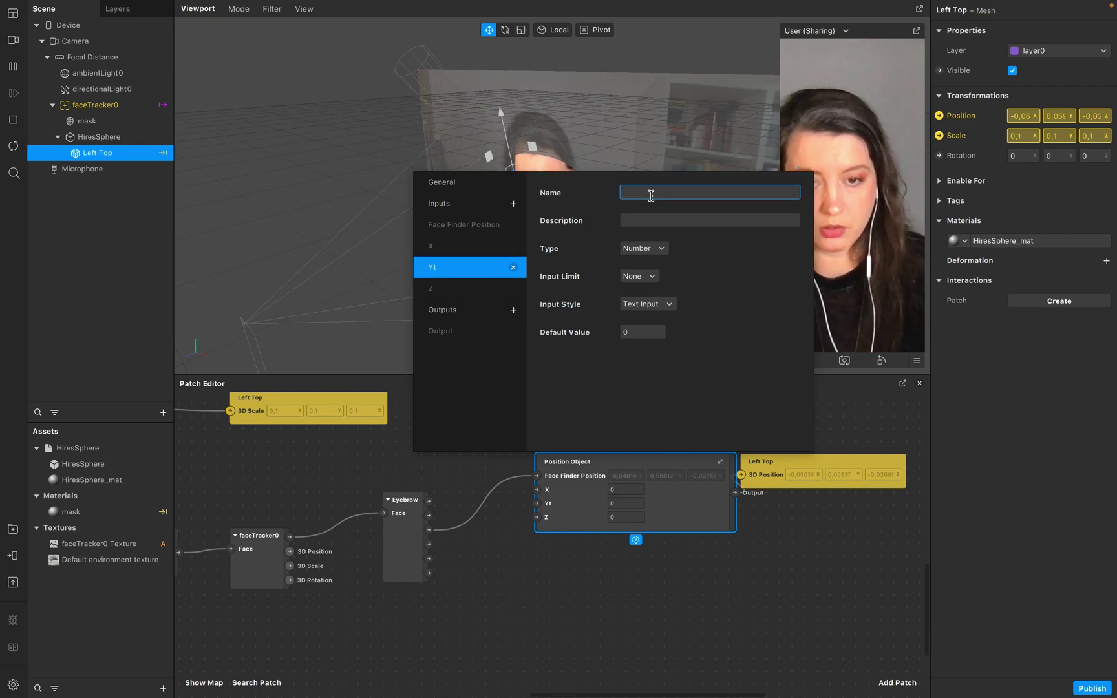
click(469, 426)
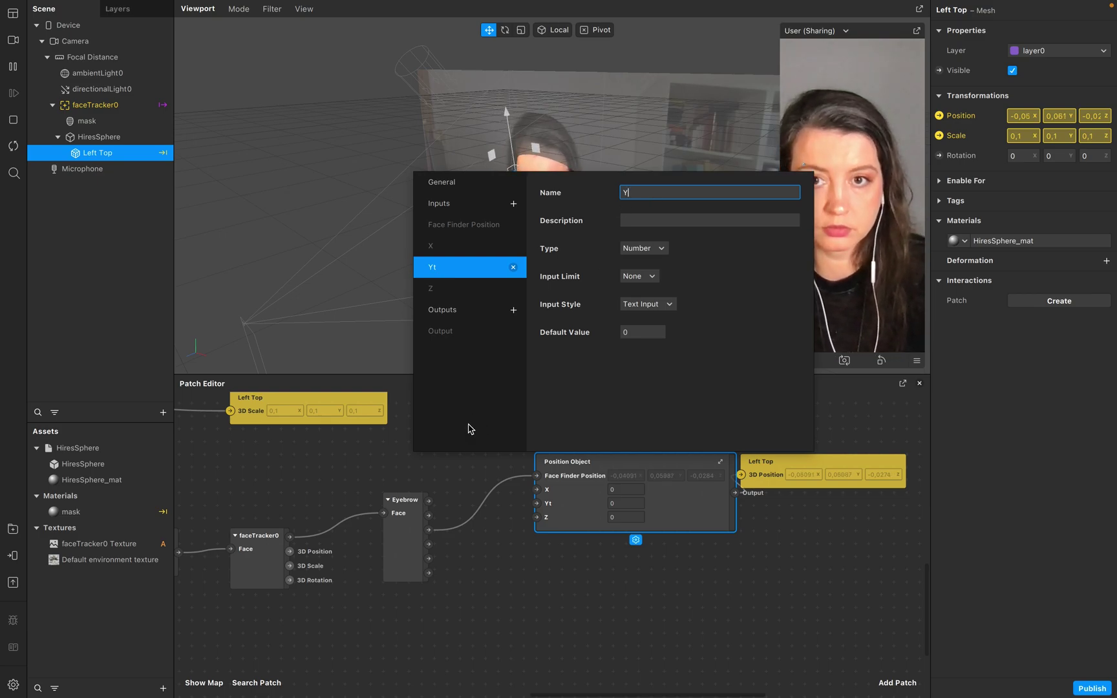
key(Return)
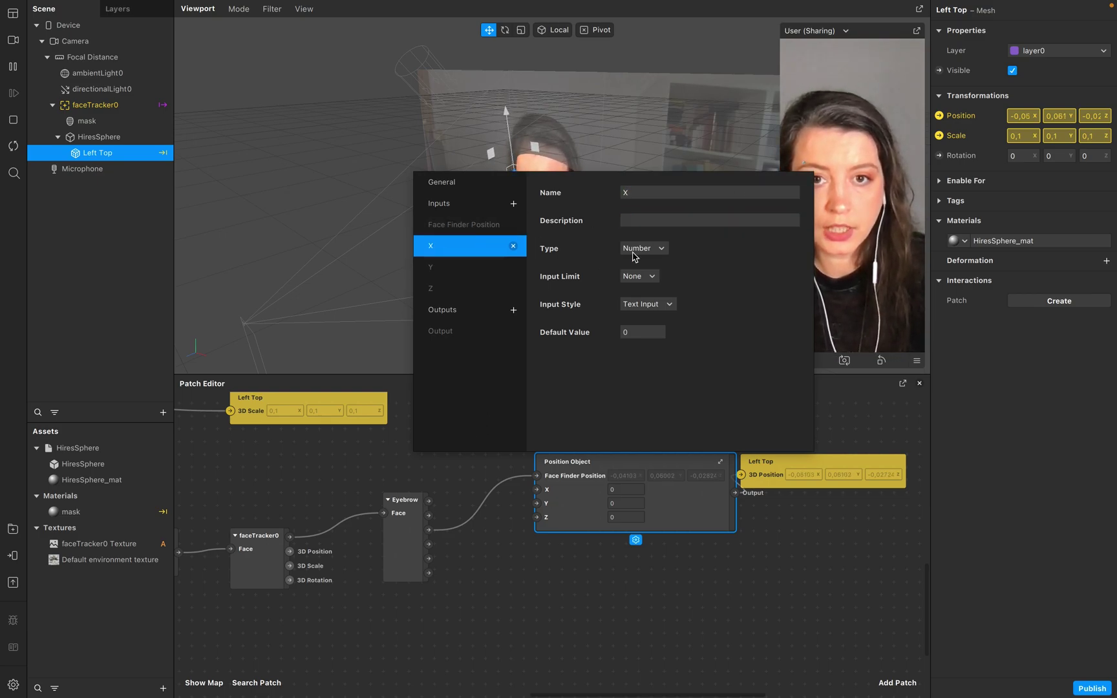
- Make X a slider with minimum -1, maximum 1 and default 0
click(656, 304)
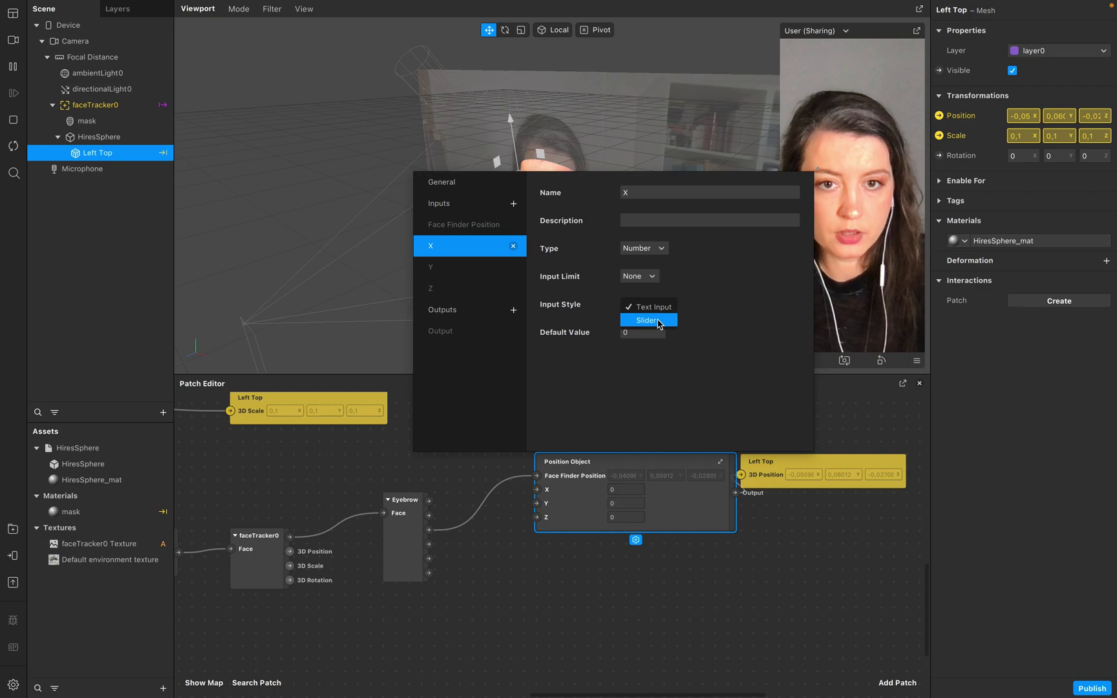
click(650, 321)
click(725, 368)
text(-1)
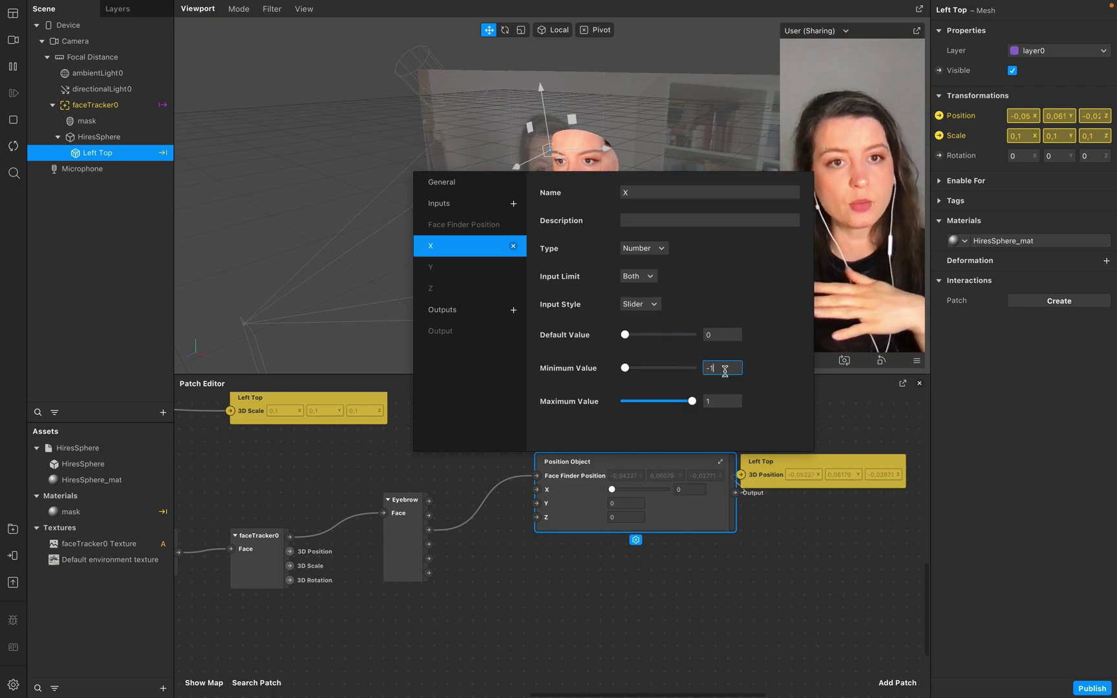
click(728, 402)
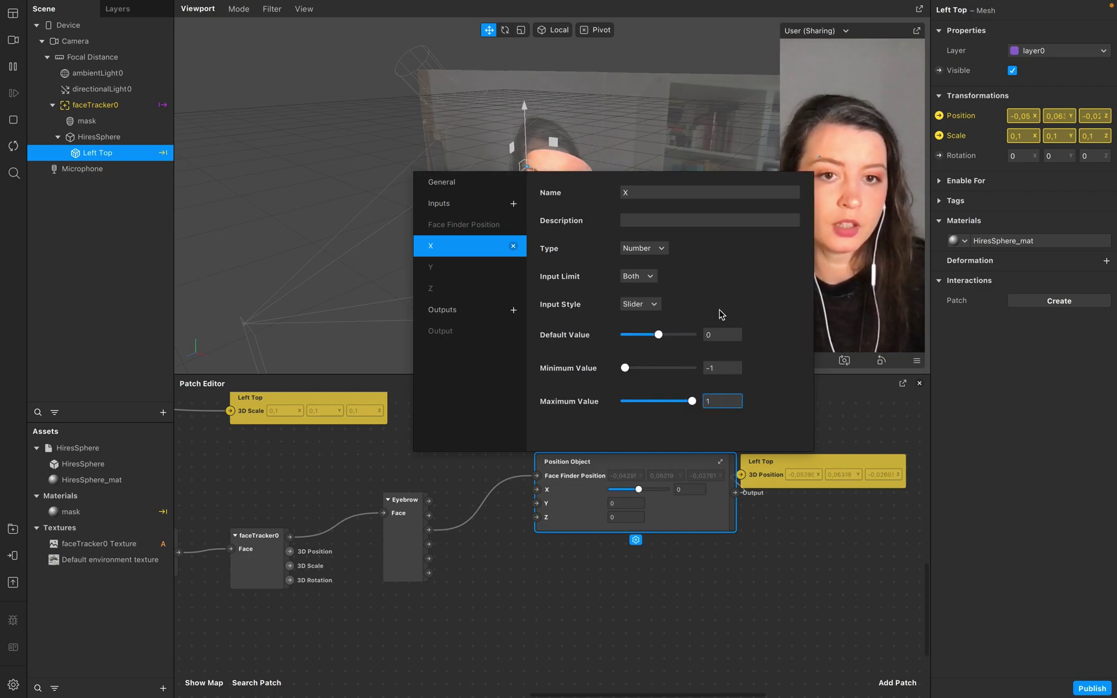
click(725, 333)
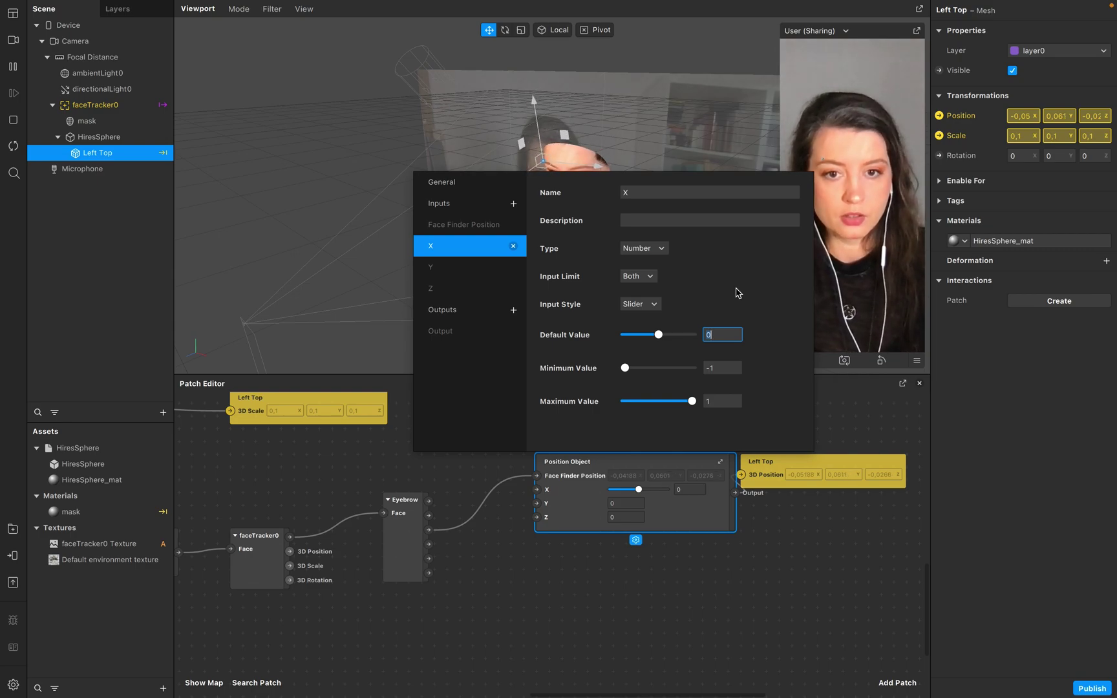
click(457, 268)
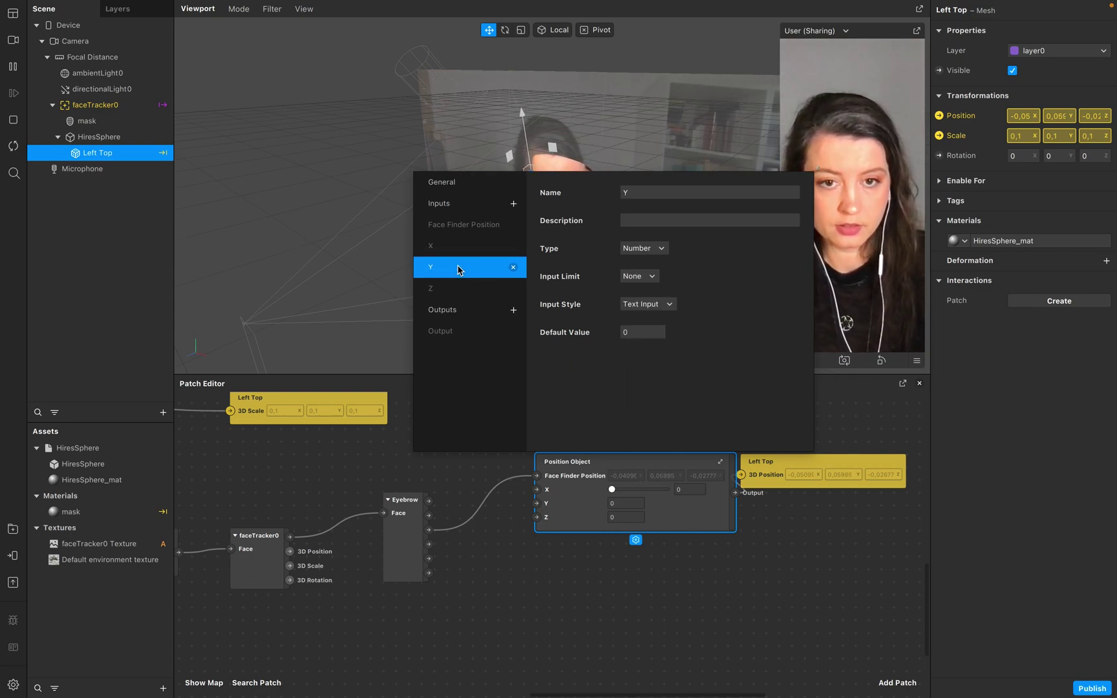
click(457, 247)
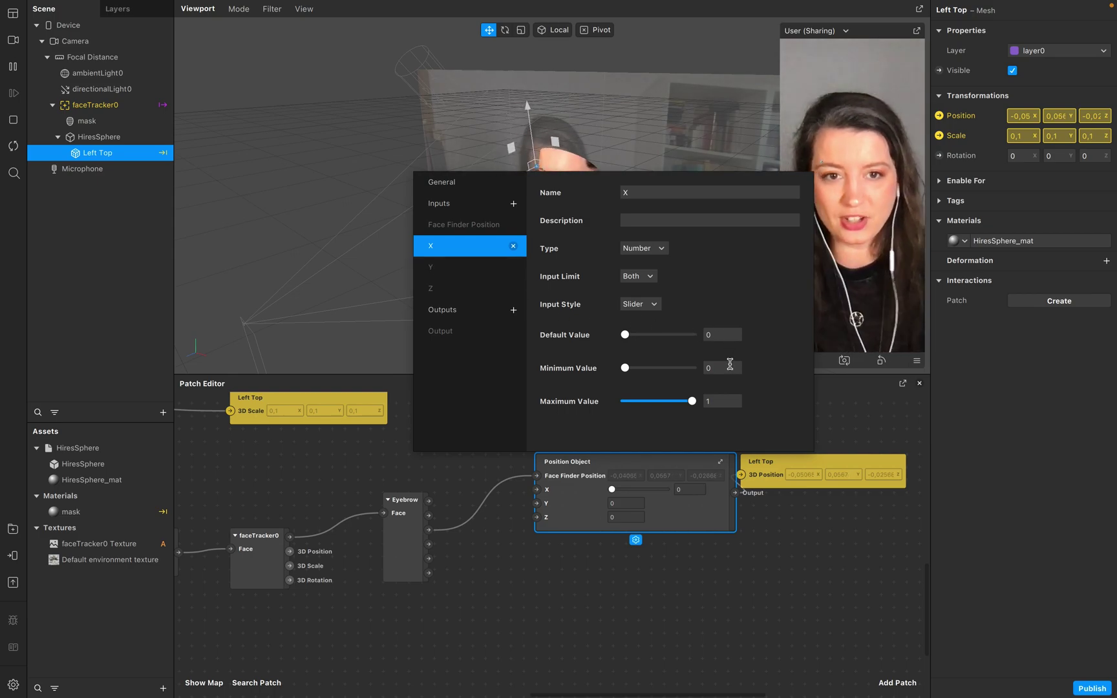
click(727, 366)
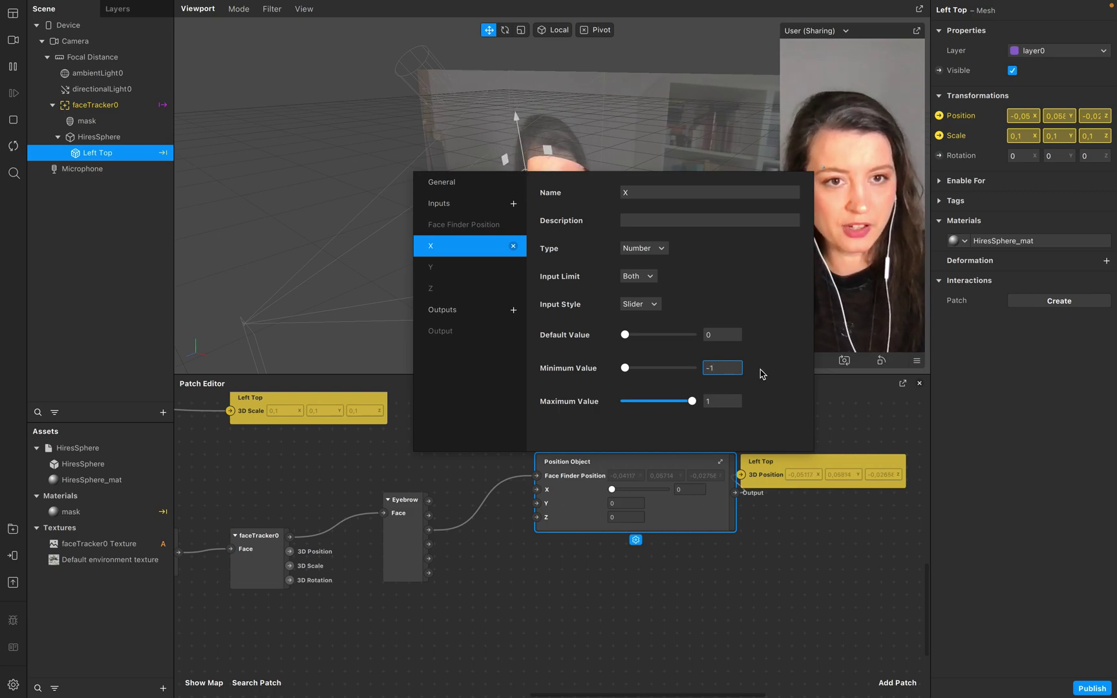
click(849, 421)
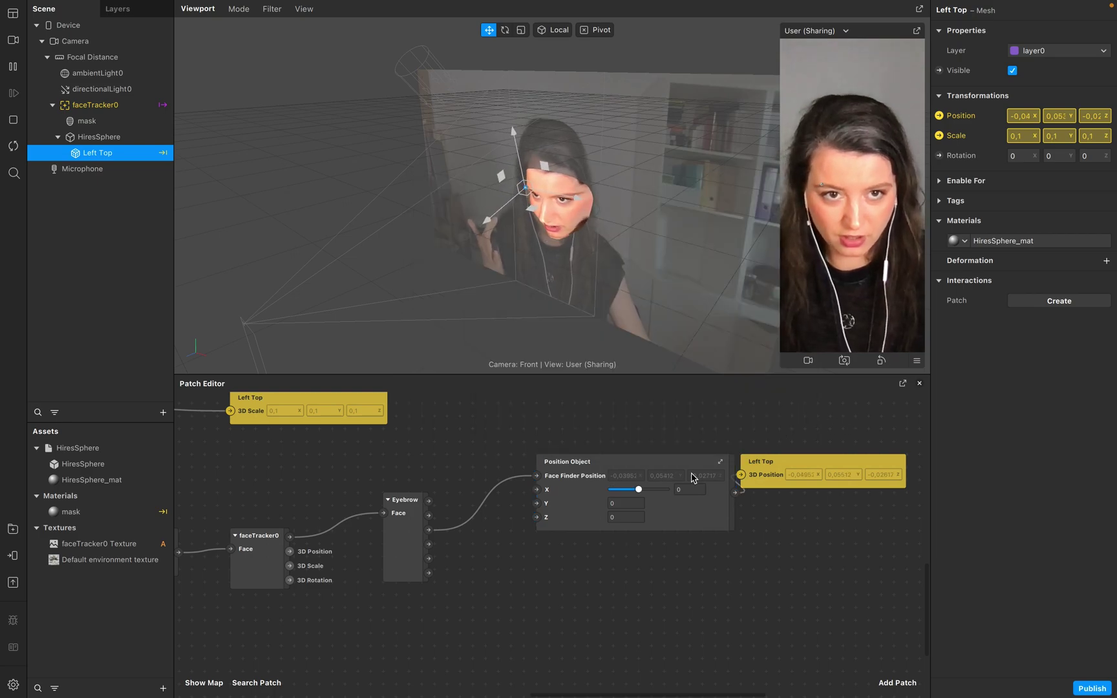
- Make the Y input a slider ranging from -1 to 1
right_click(697, 520)
click(749, 611)
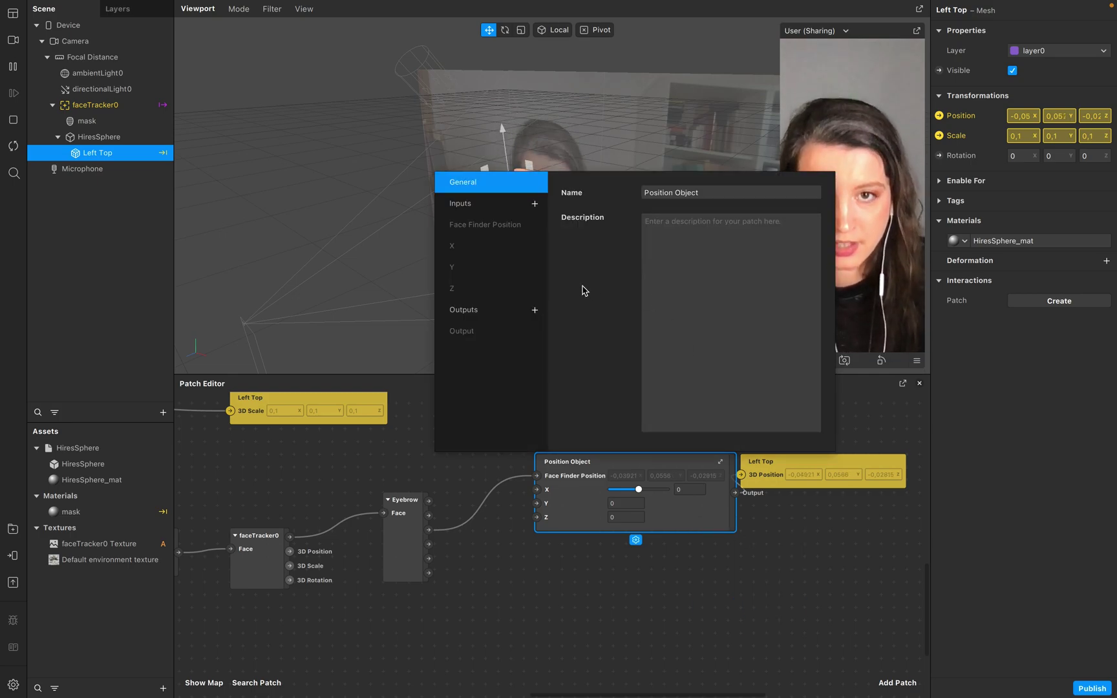
click(507, 270)
click(676, 303)
click(685, 322)
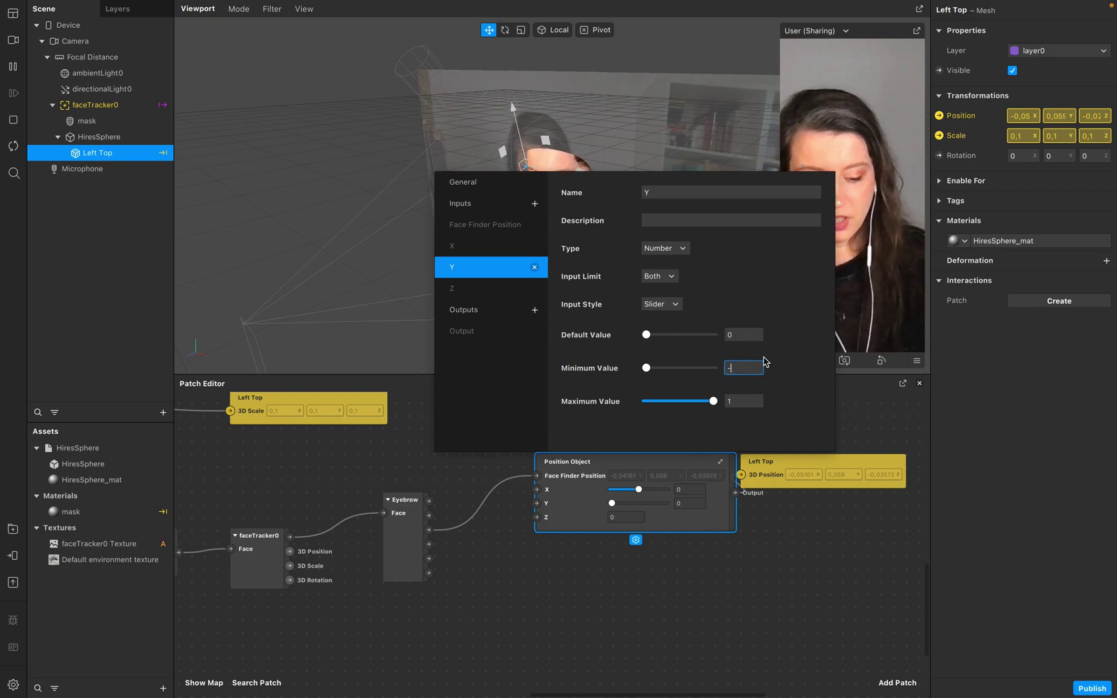
click(744, 400)
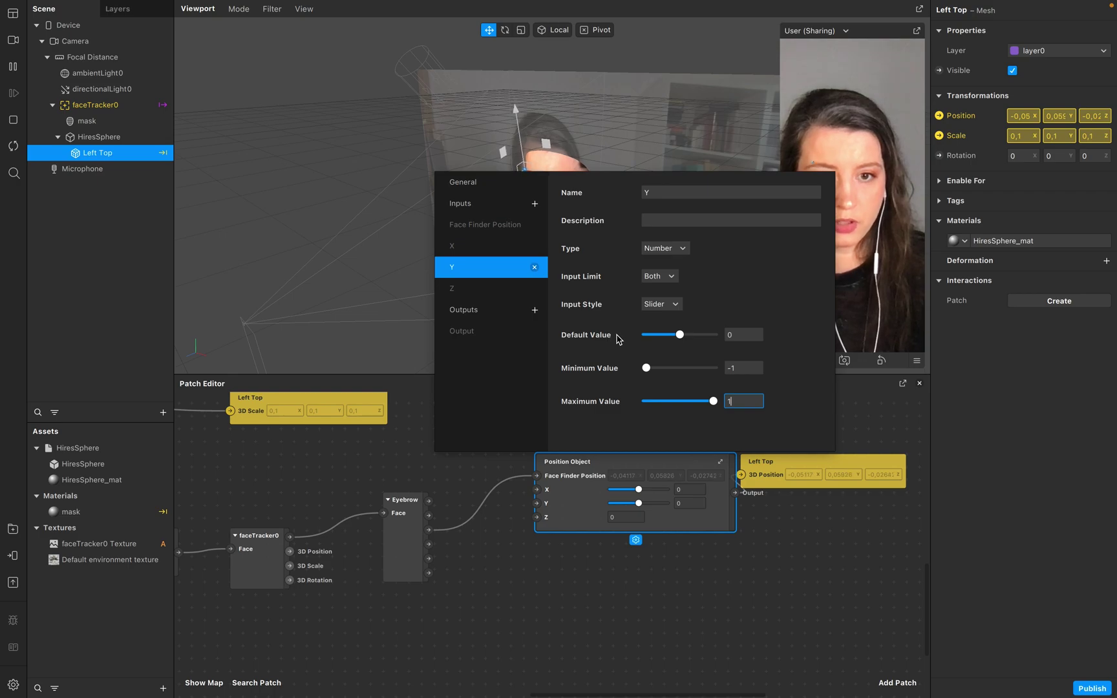
click(866, 434)
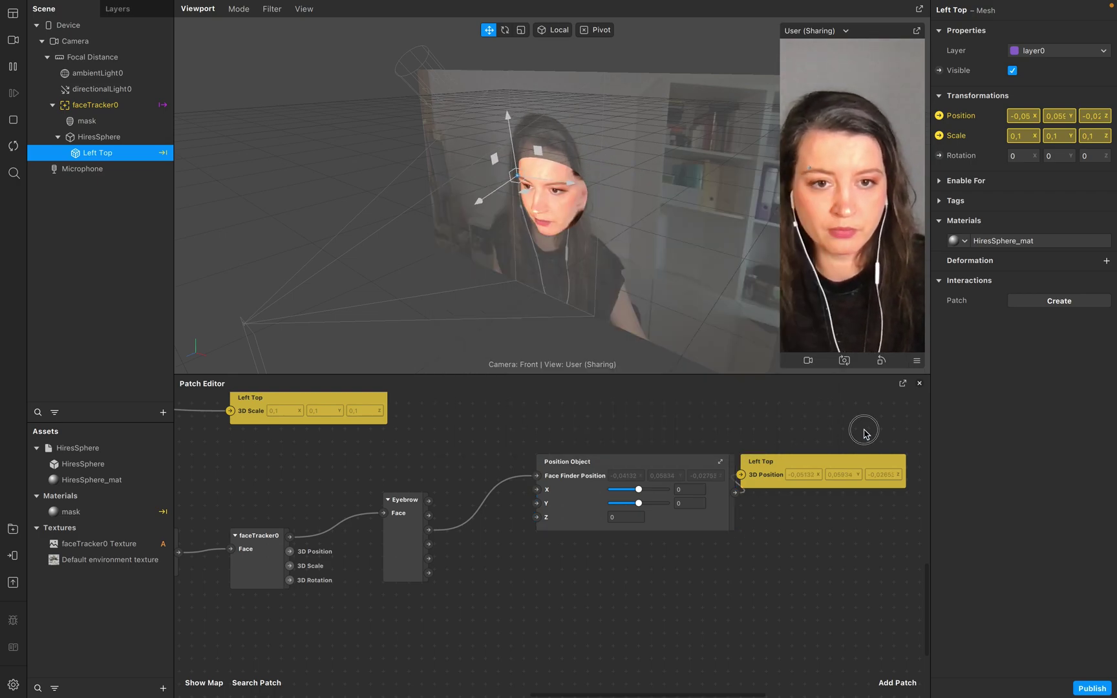
- Make the Z input a slider ranging from -1 to 1
right_click(690, 515)
click(737, 602)
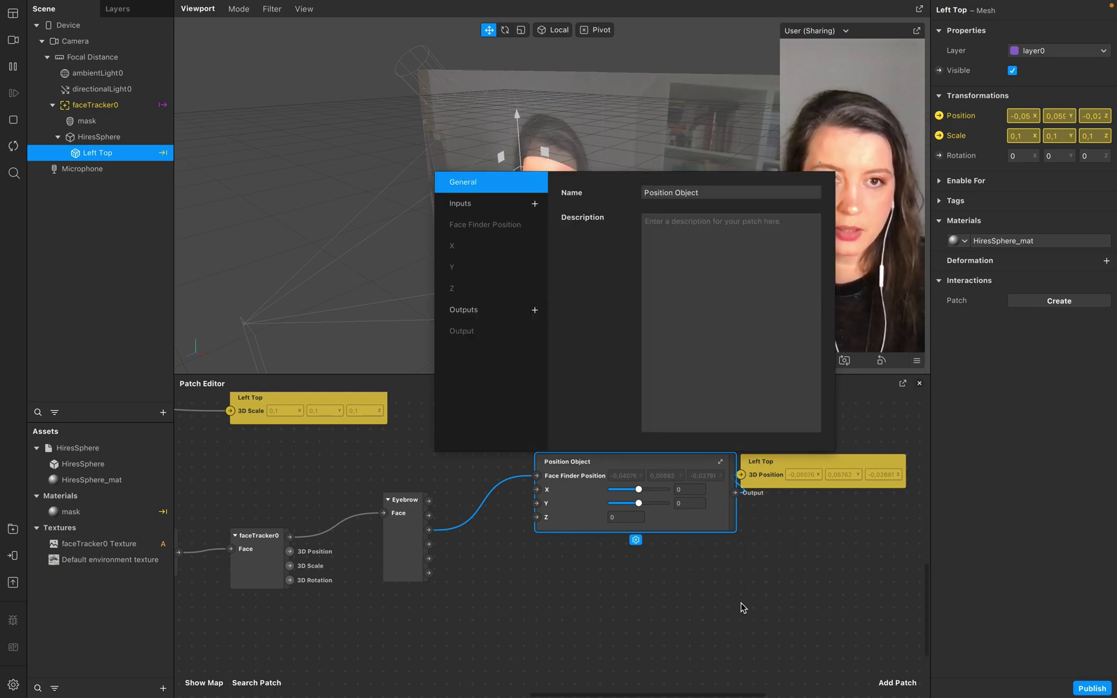
click(469, 290)
click(674, 306)
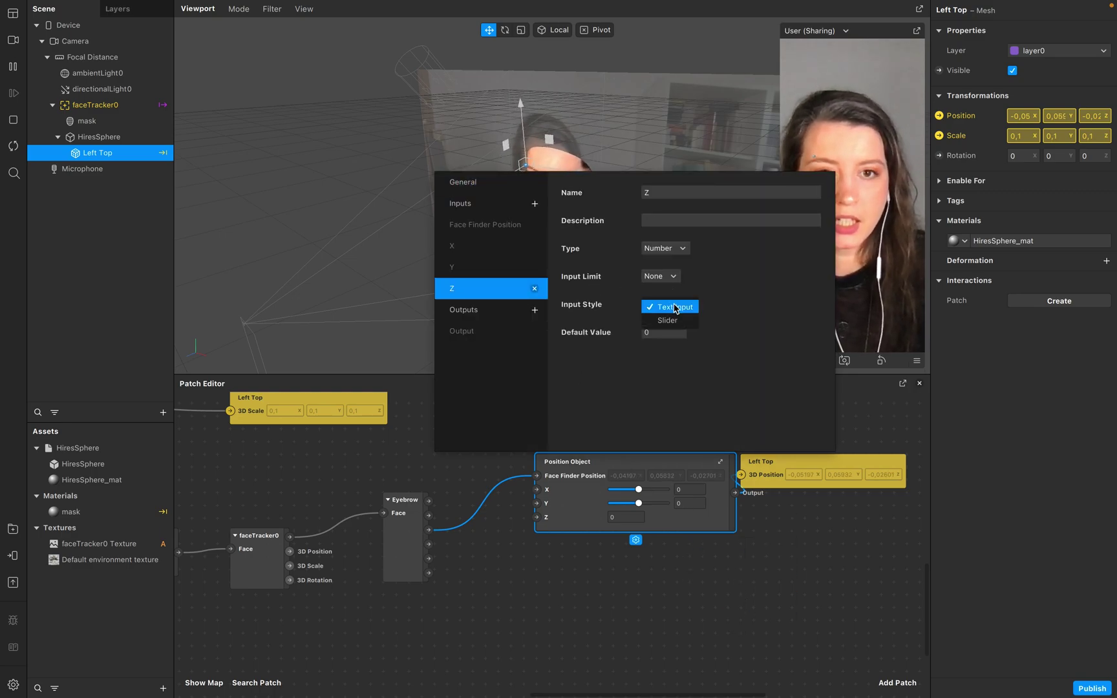
click(674, 321)
click(493, 177)
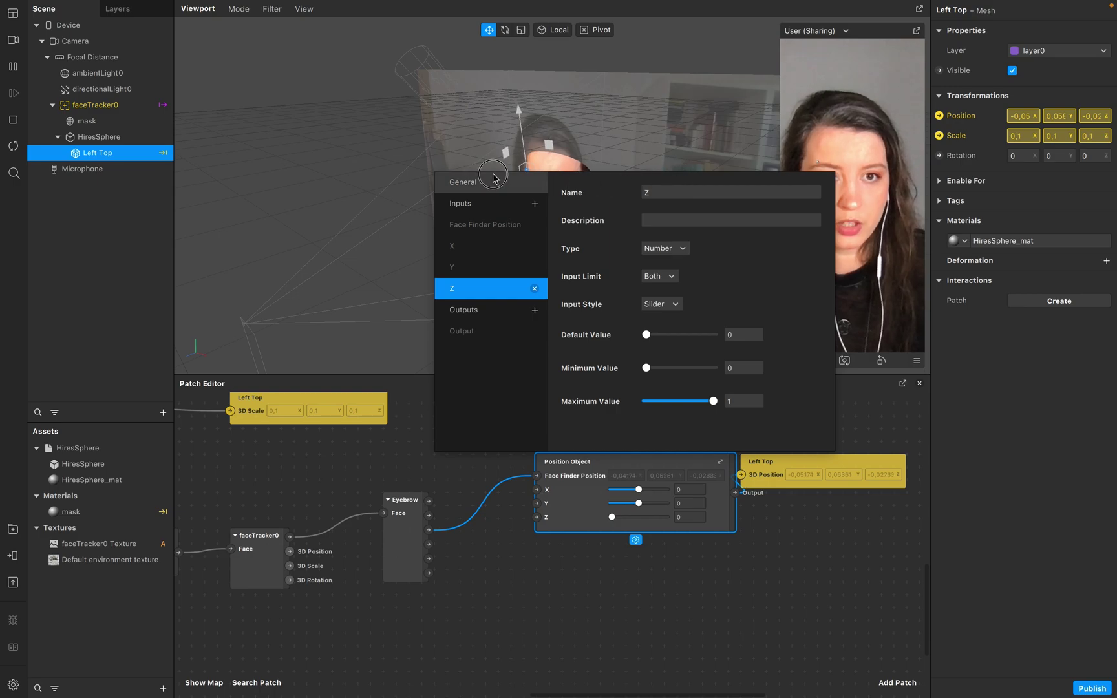
key(BackSpace)
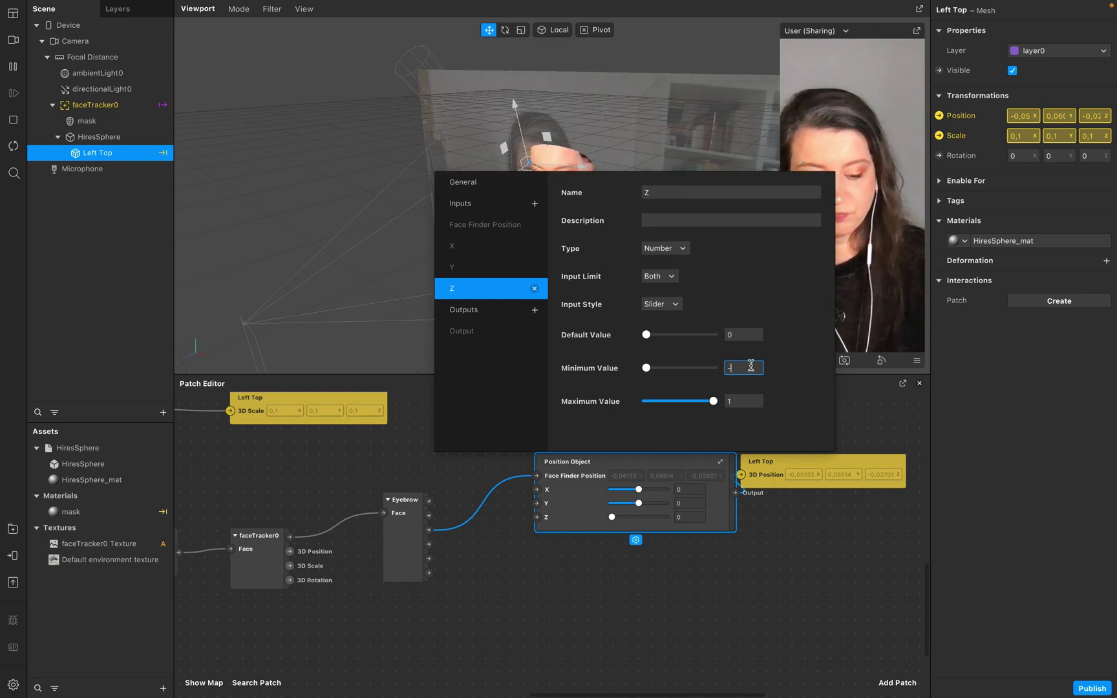
click(879, 422)
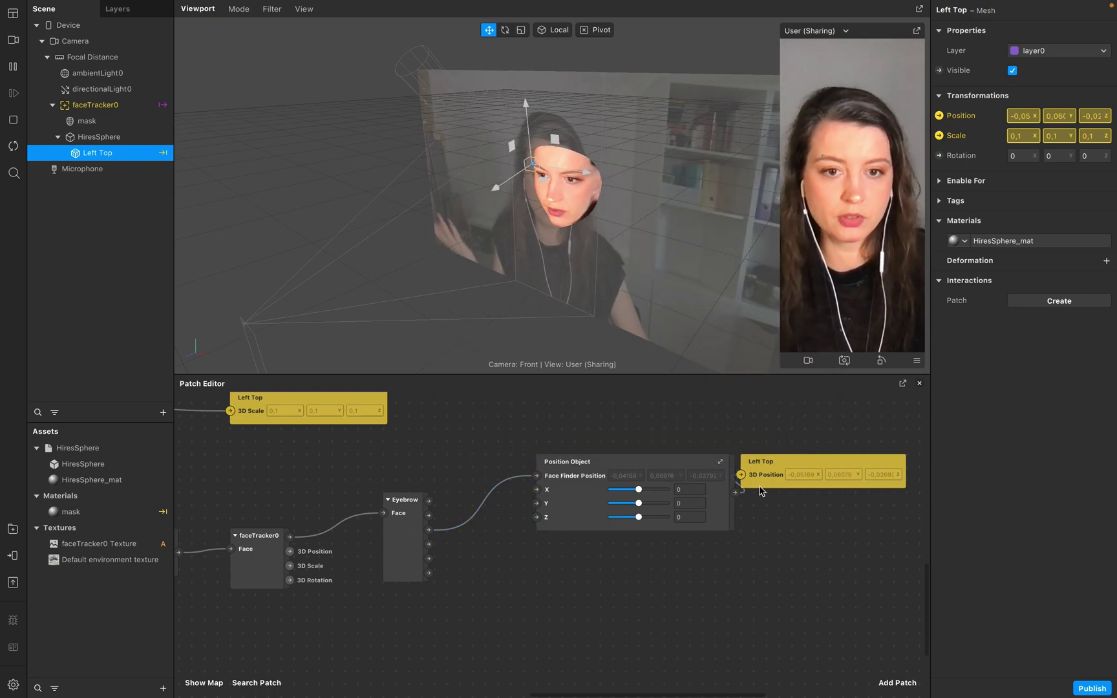
- Open the Position Object group and add a Pack patch inside it
drag(796, 468, 848, 481)
double_click(657, 461)
double_click(728, 516)
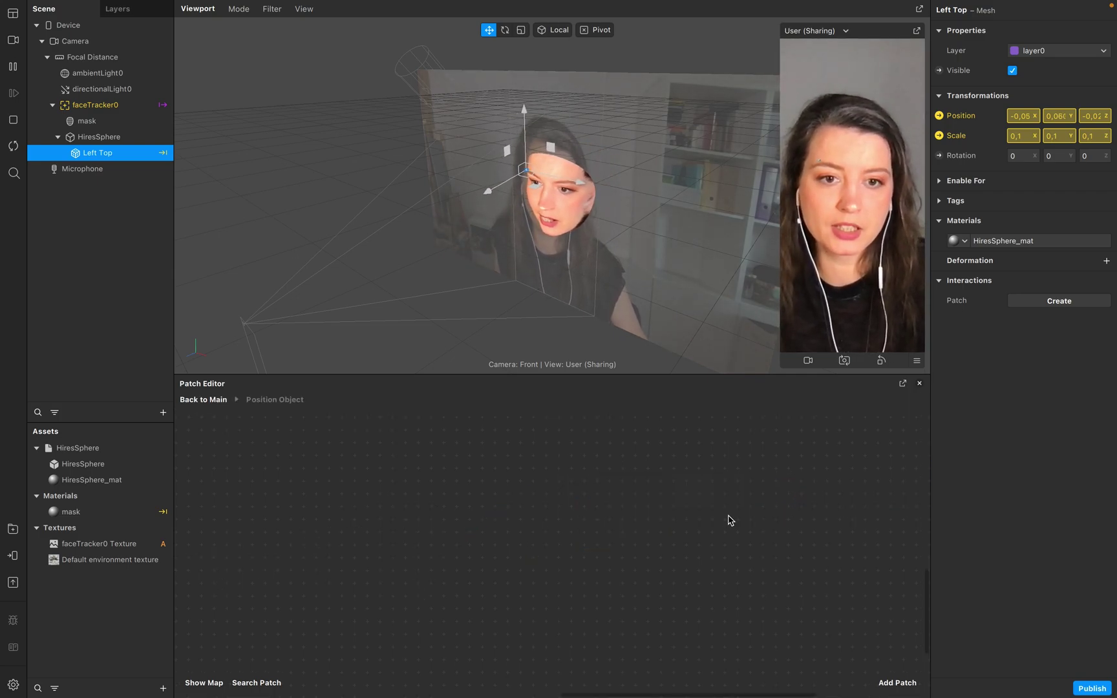
drag(352, 572, 338, 450)
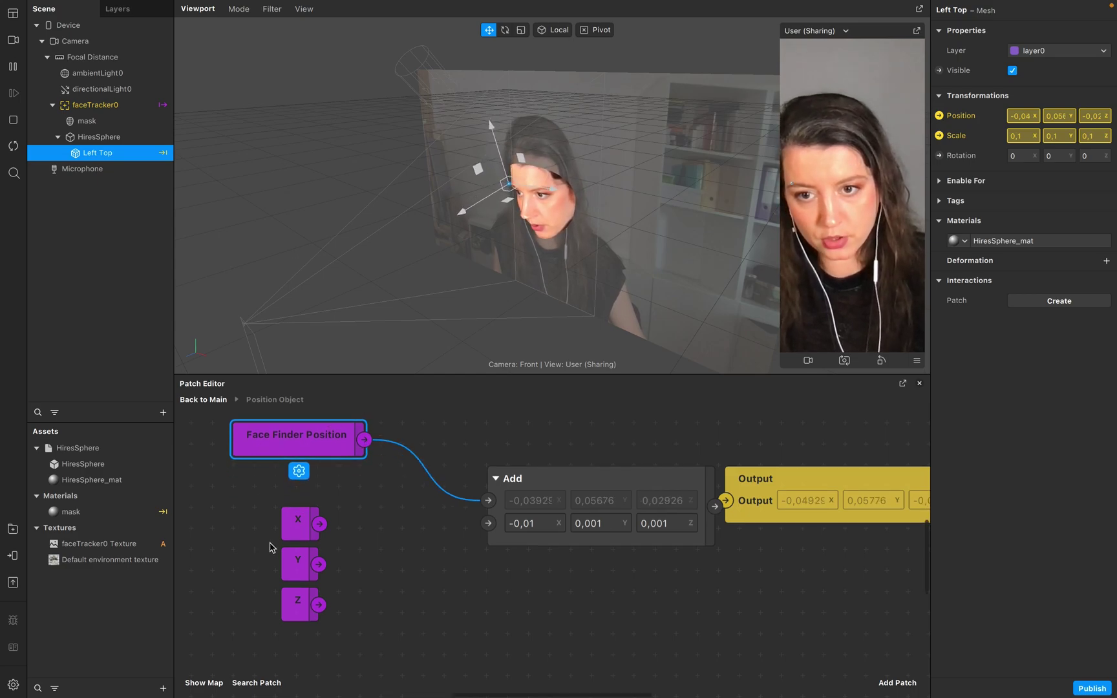
right_click(378, 545)
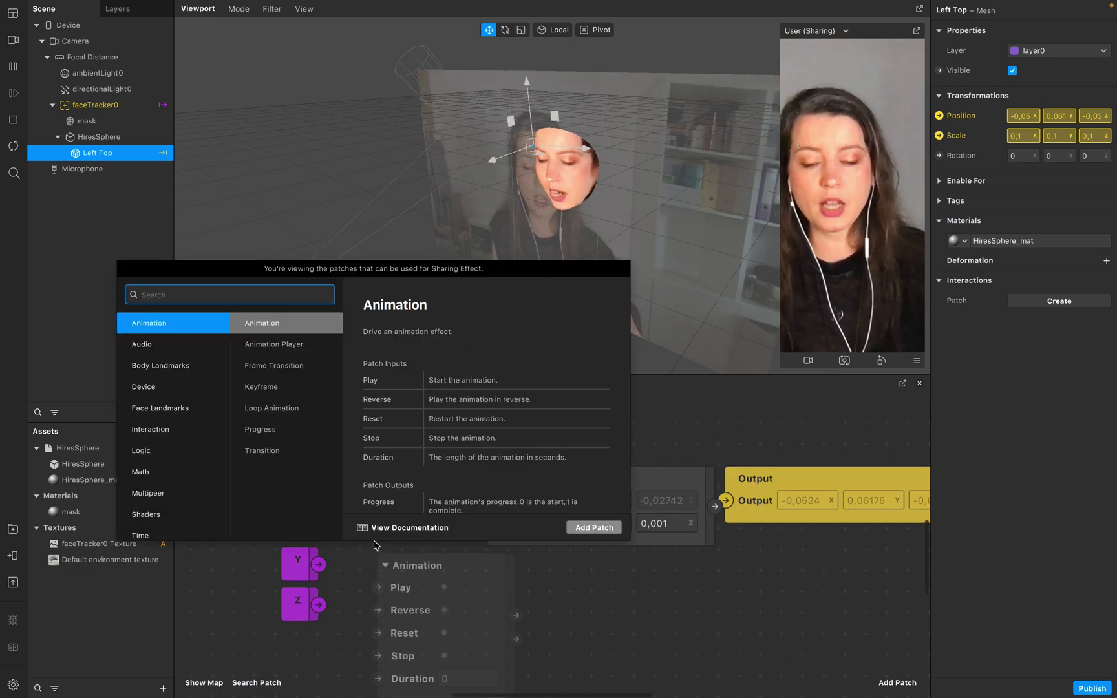
text(pack)
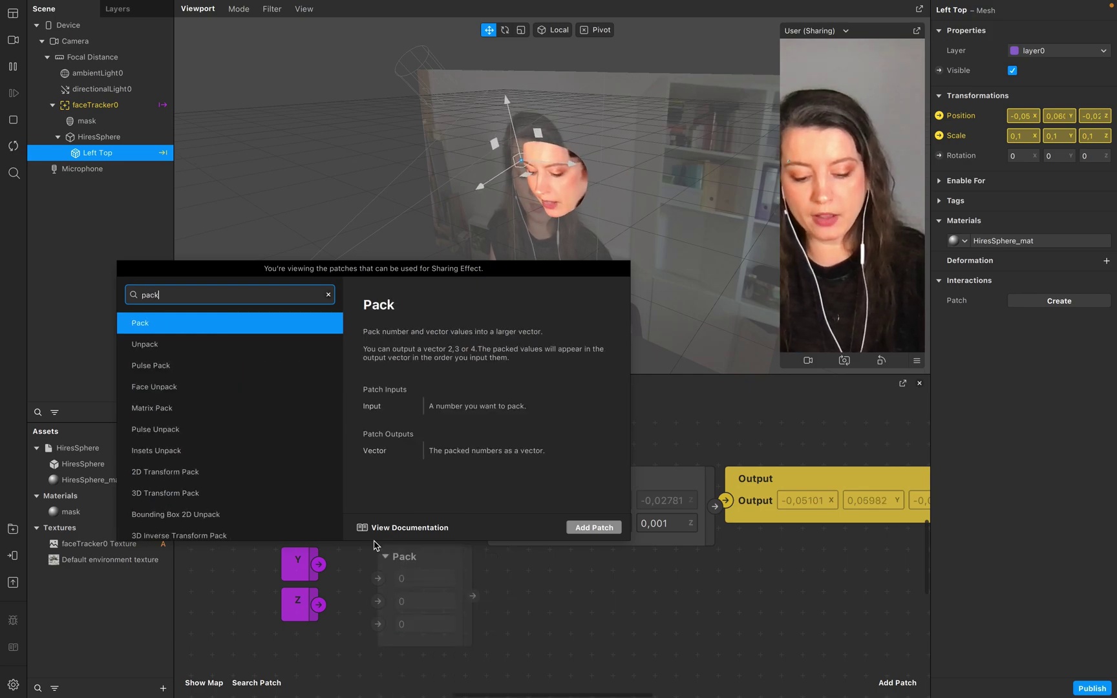
key(Return)
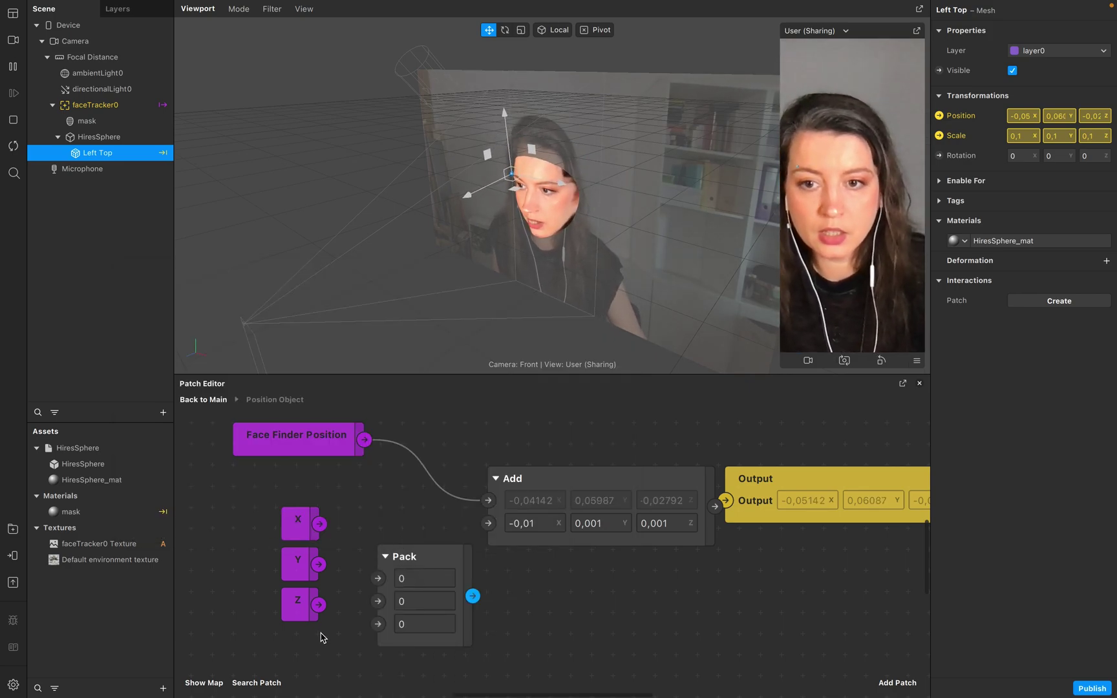
- Wire X, Y and Z into Pack and Pack into Add's second input, then return to main
click(266, 522)
drag(249, 481, 319, 636)
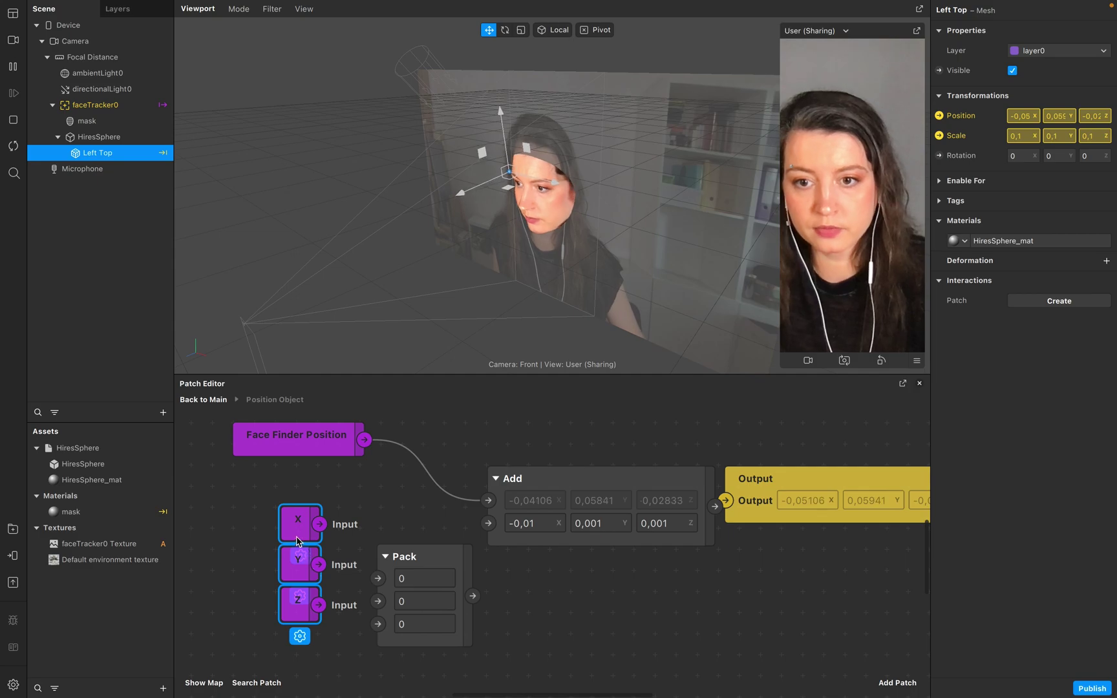
drag(283, 531, 234, 531)
drag(414, 564, 296, 564)
drag(270, 608, 296, 586)
drag(391, 561, 488, 523)
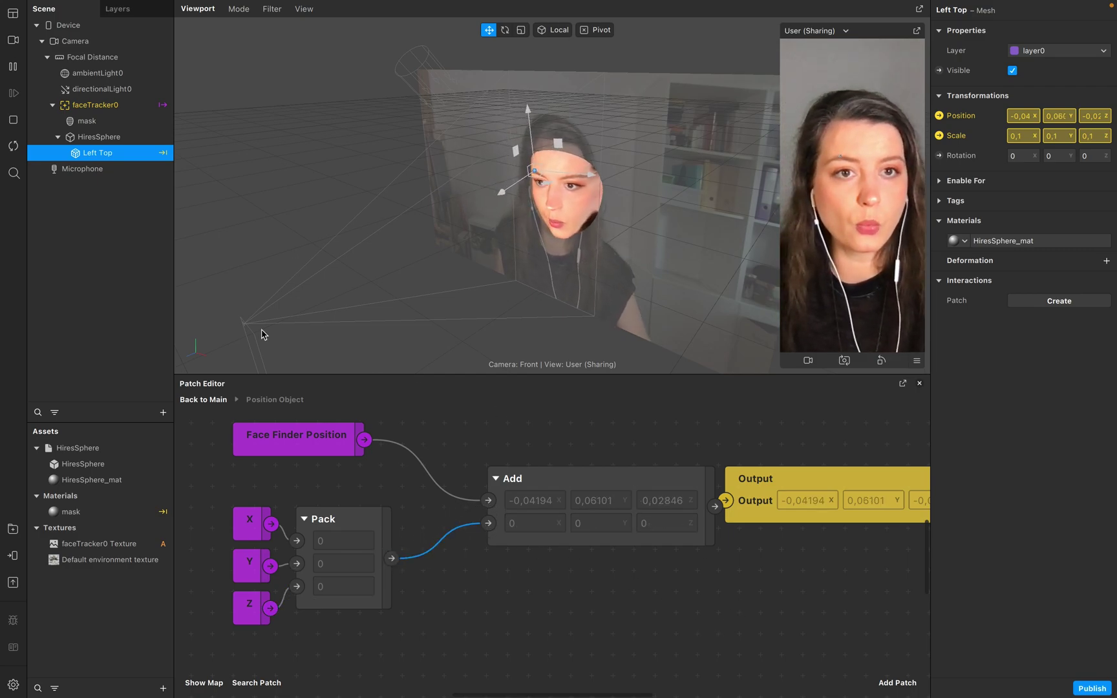
click(202, 402)
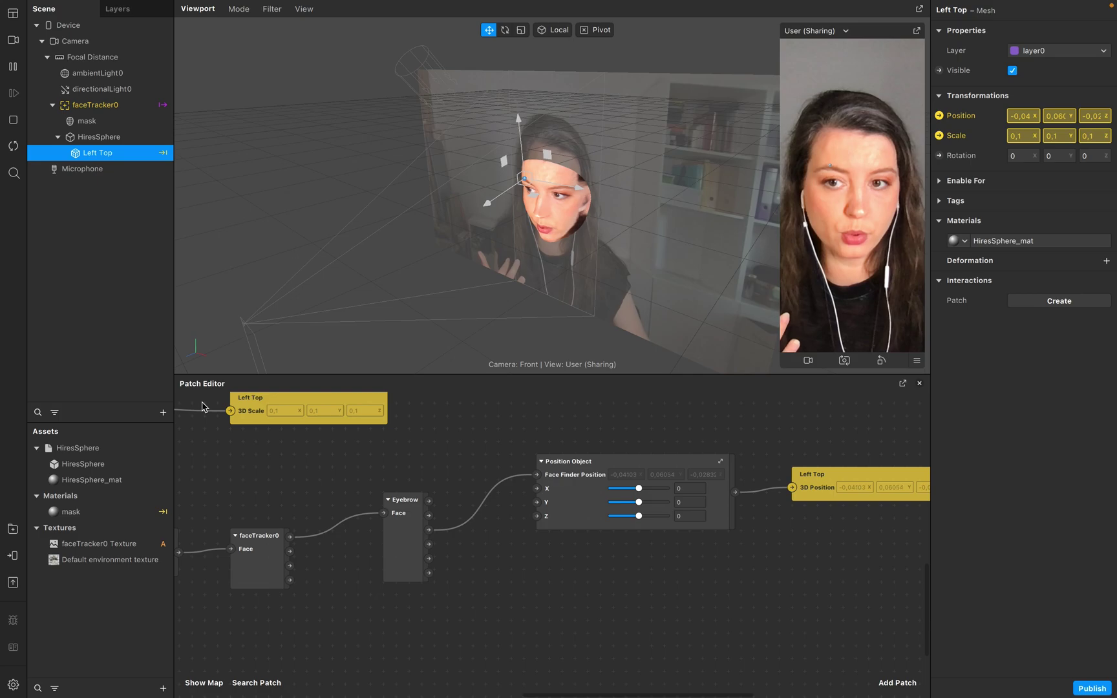
- Drag Position Object's X slider to -0,20682, shifting the sphere sideways
mouse_move(638, 489)
mouse_down()
mouse_move(651, 492)
mouse_move(632, 492)
mouse_up()
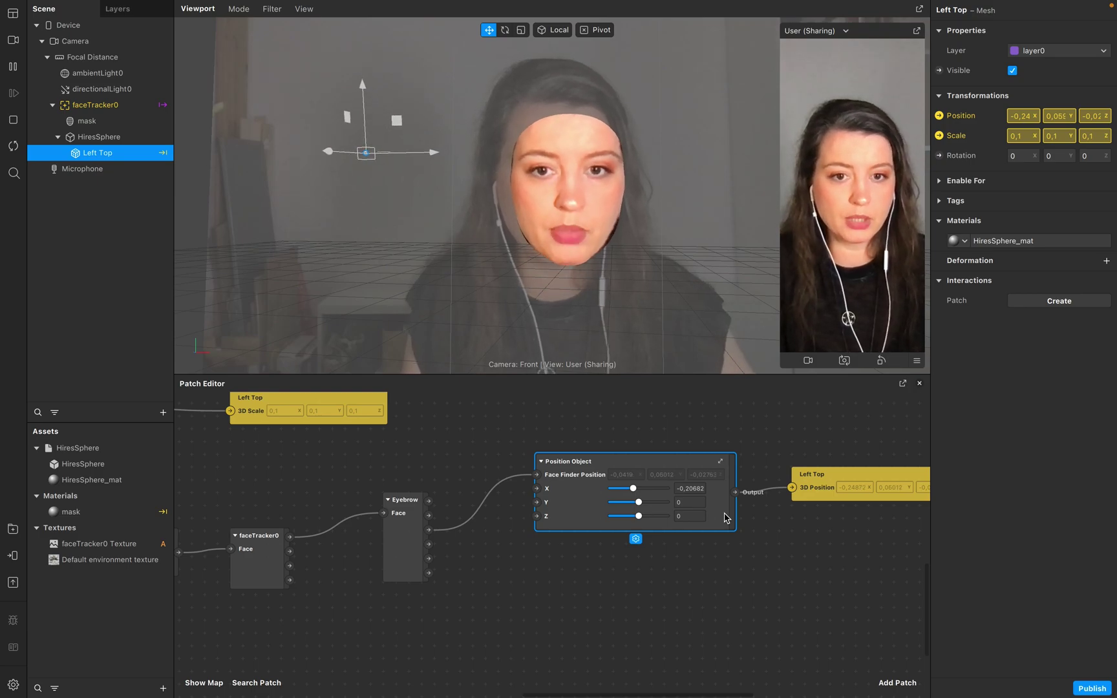
- Add a Vector3 input named 'Range' to the Position Object group
right_click(724, 514)
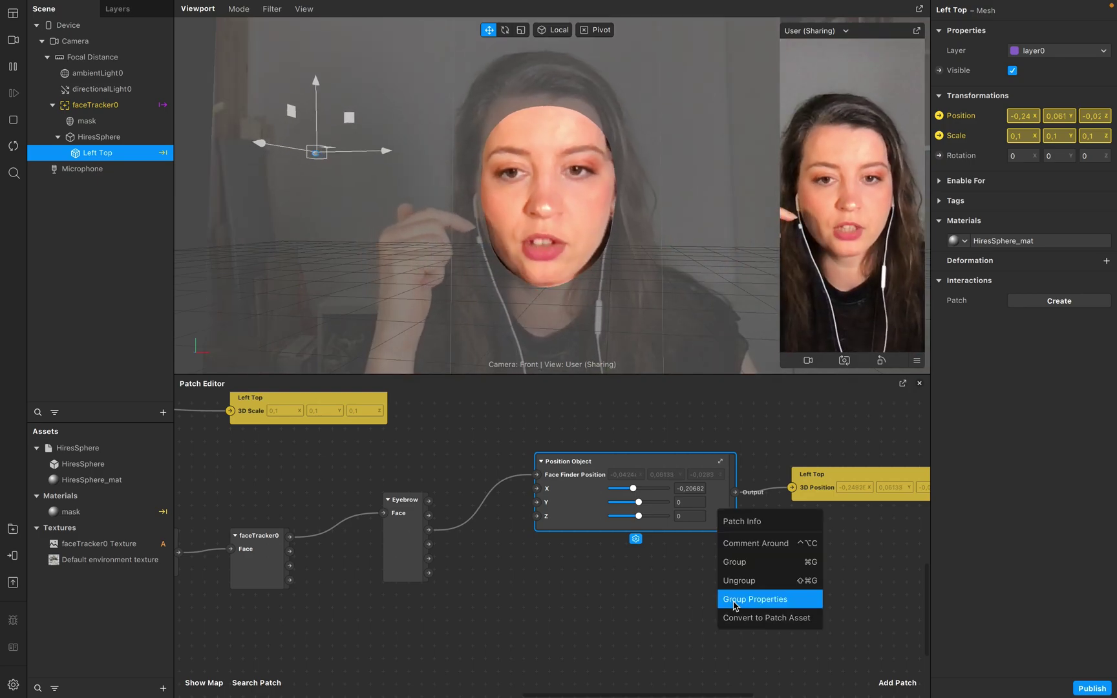
click(737, 601)
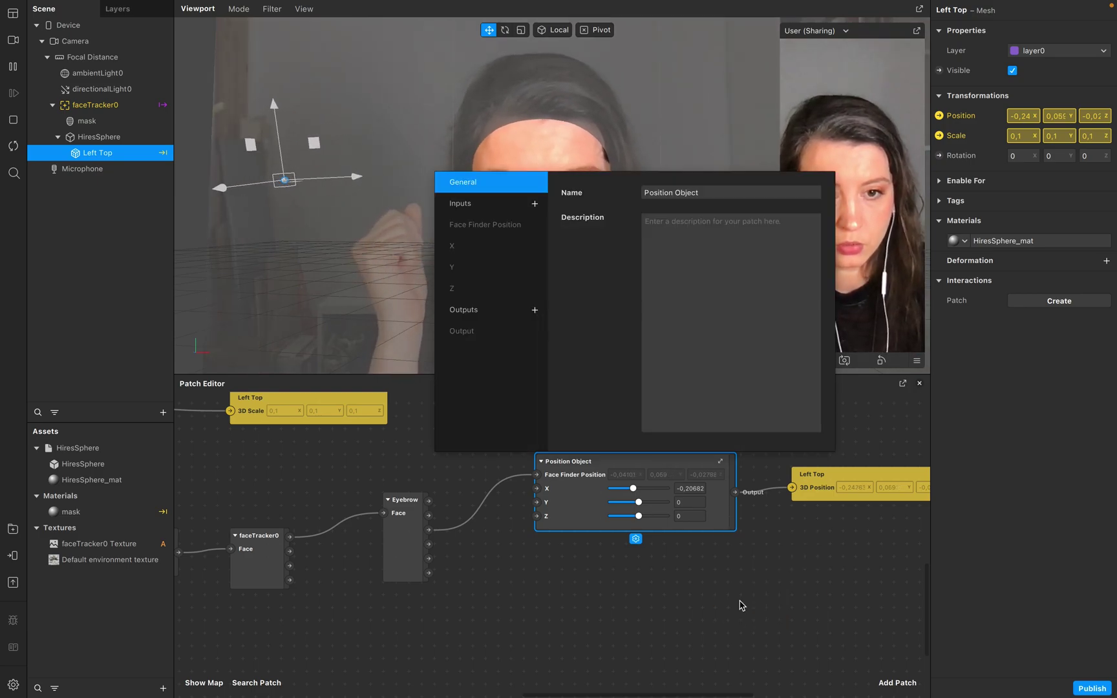
click(535, 204)
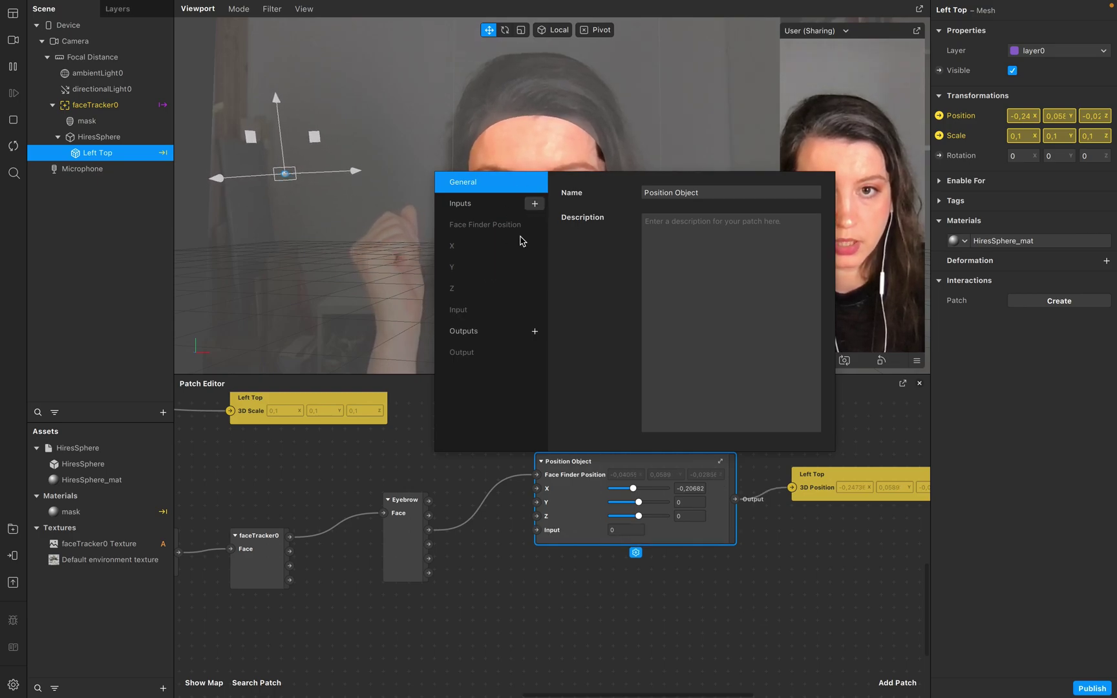
click(474, 310)
double_click(673, 191)
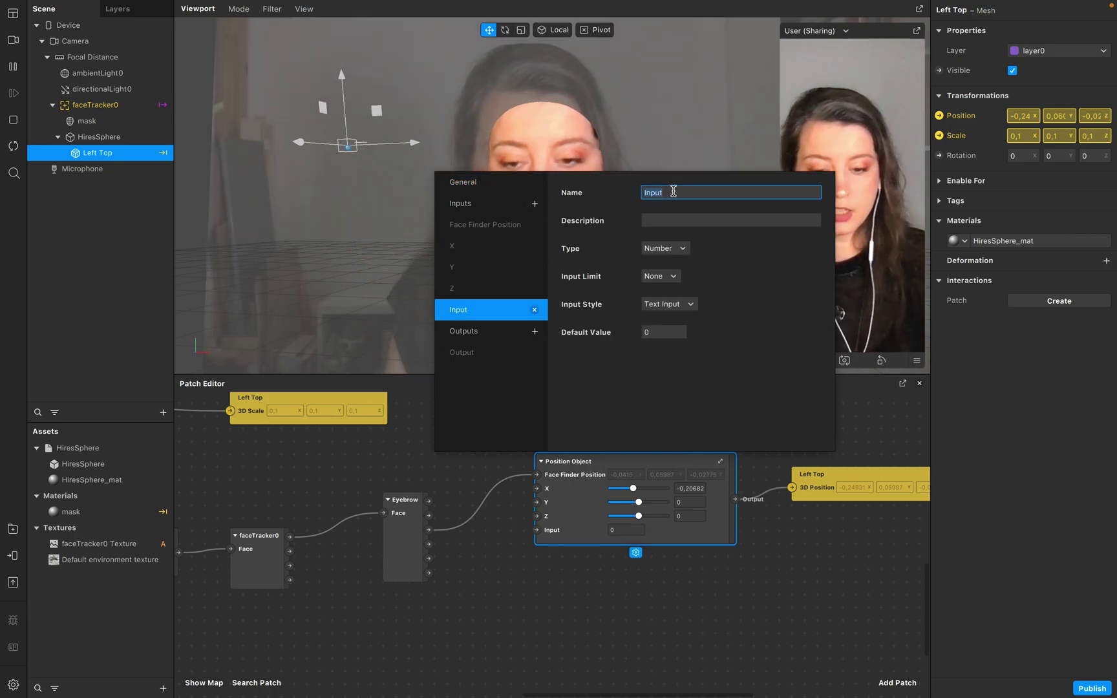
text(Range)
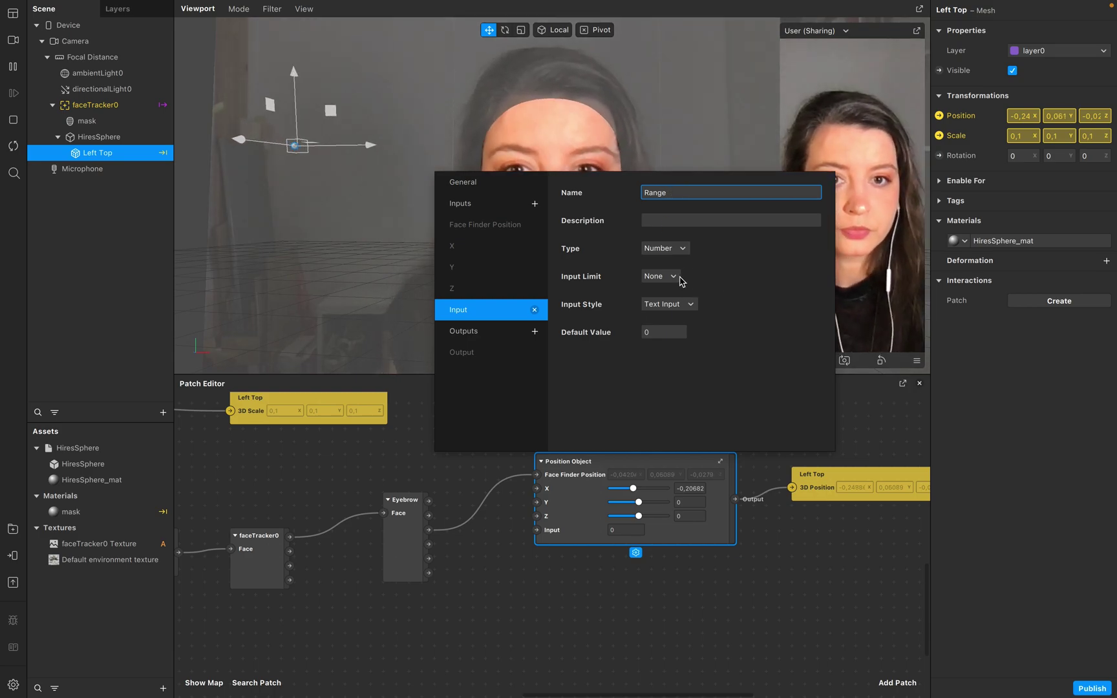
click(682, 249)
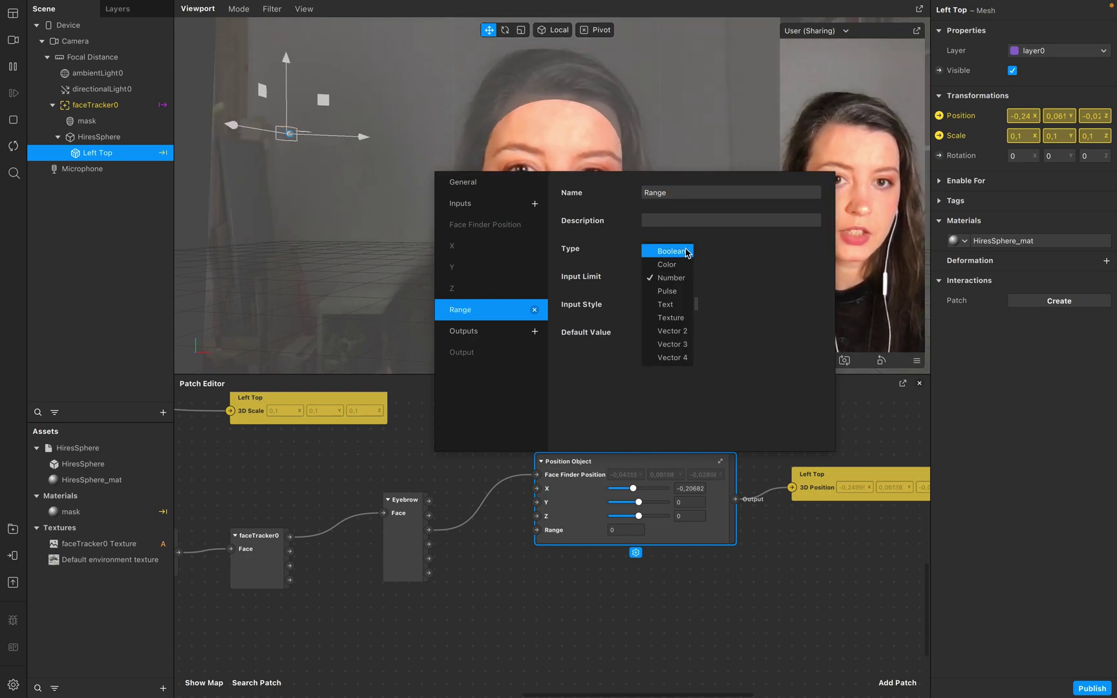
click(677, 345)
- Set Range's default value to 0,01 on X, Y and Z
click(675, 303)
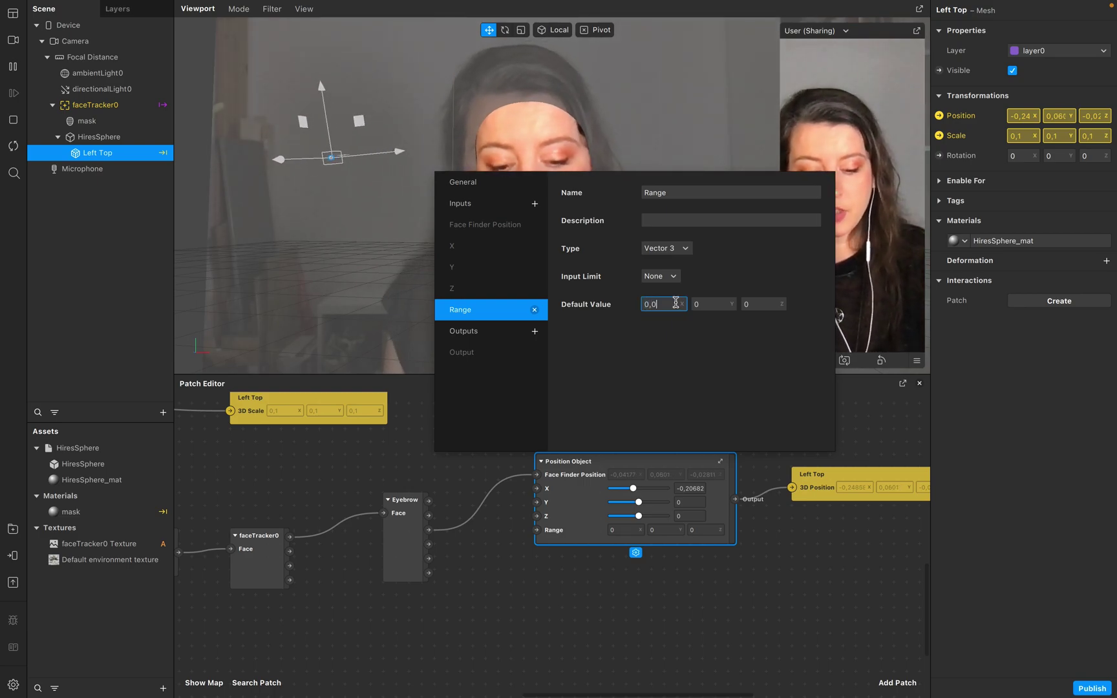
click(717, 304)
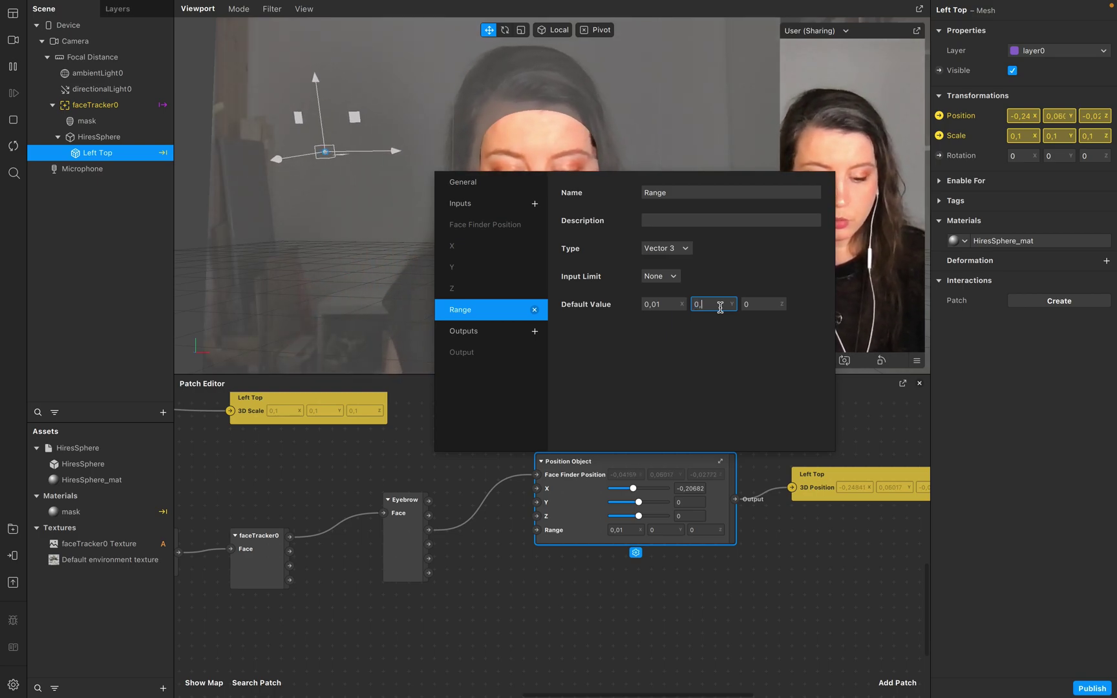
click(748, 304)
text(,01)
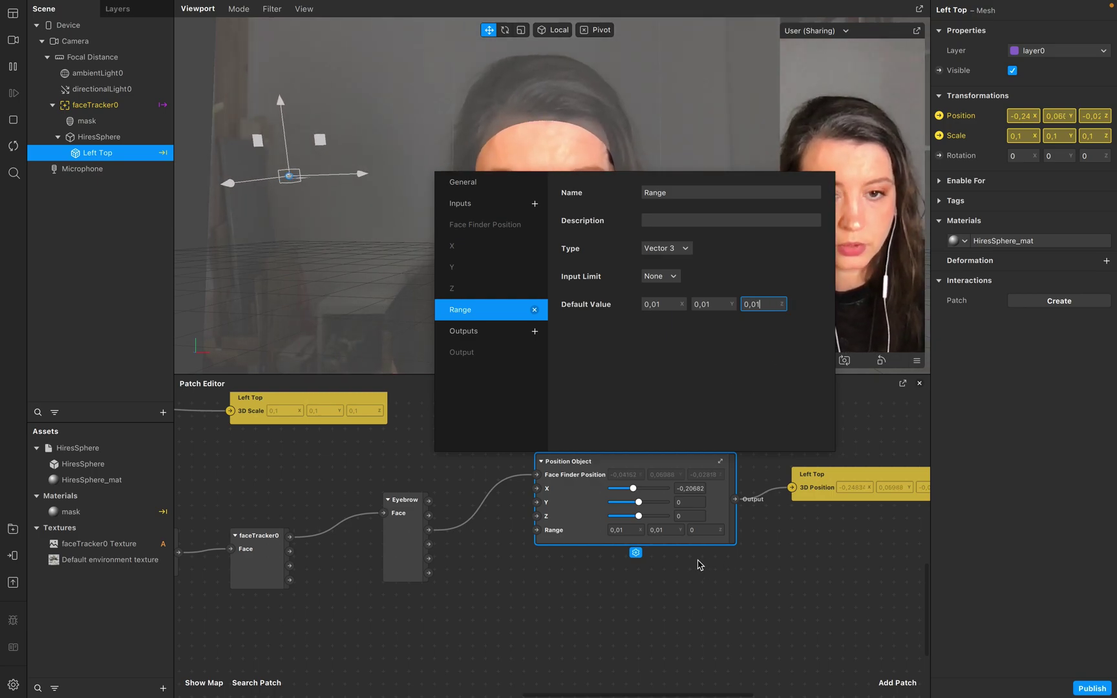
click(744, 588)
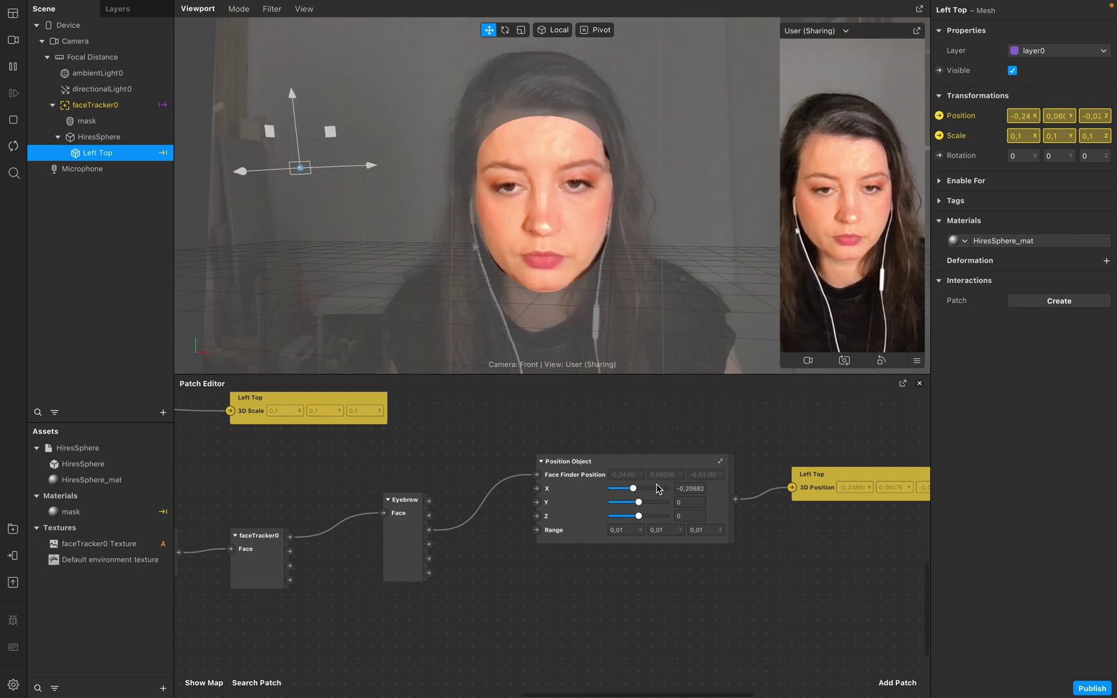
click(638, 461)
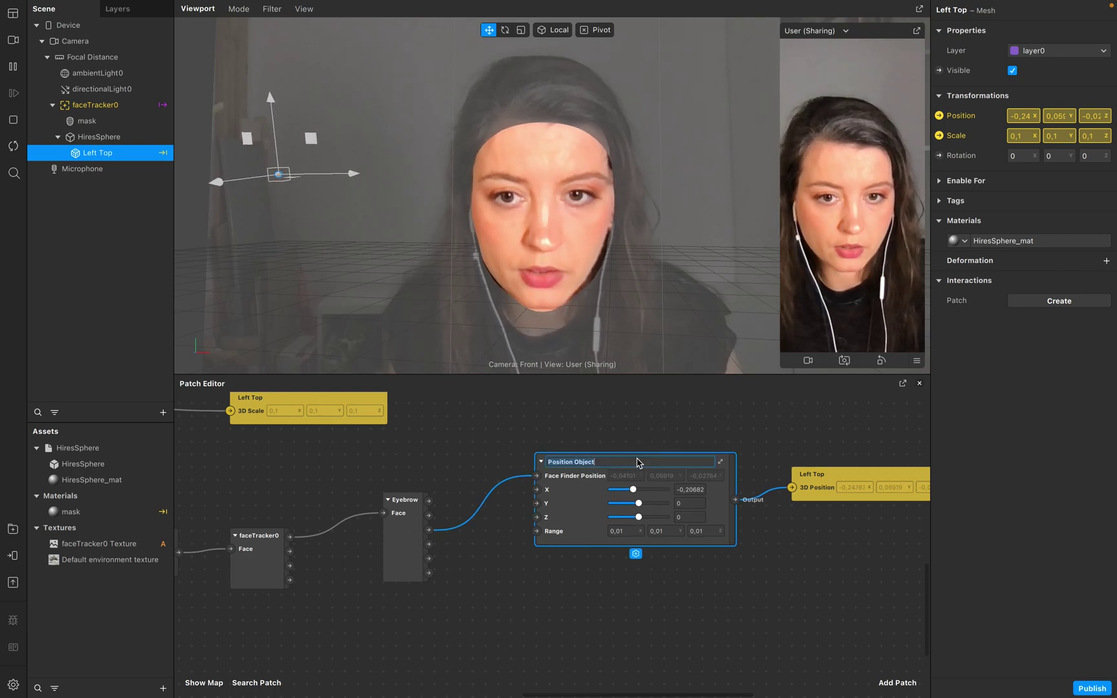
- Inside the Position Object group, add an Unpack patch fed by Range
double_click(726, 510)
scroll(491, 582, left, 5)
scroll(491, 582, down, 3)
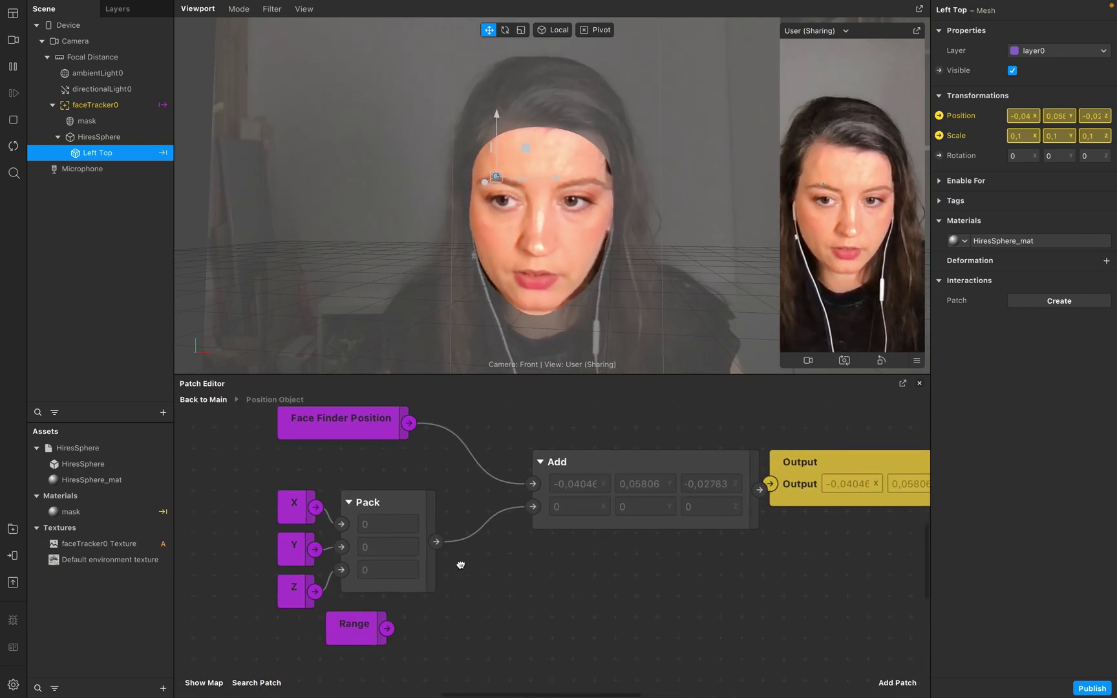
drag(459, 569, 226, 593)
double_click(331, 599)
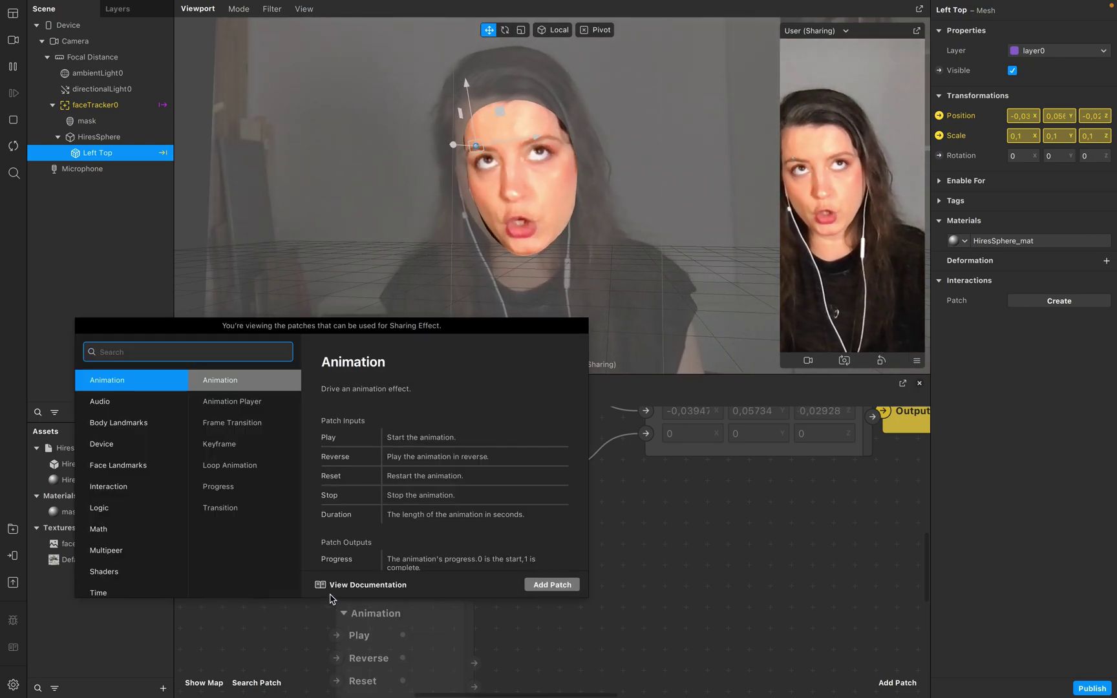
text(unpk)
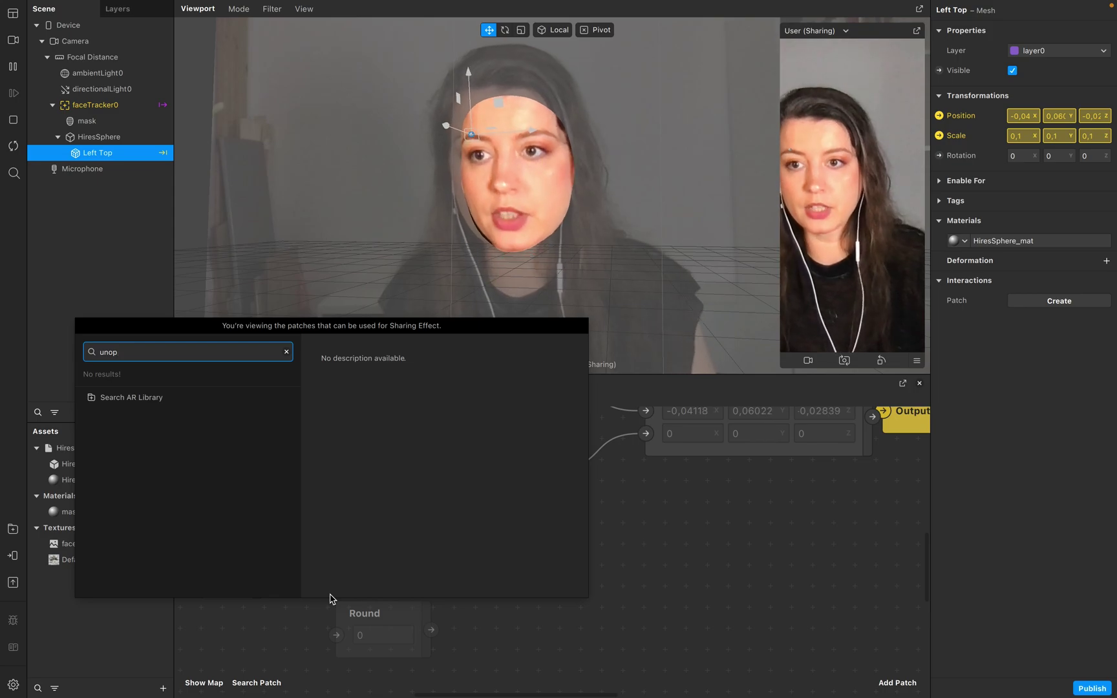
key(BackSpace)
key(BackSpace)
text(pack)
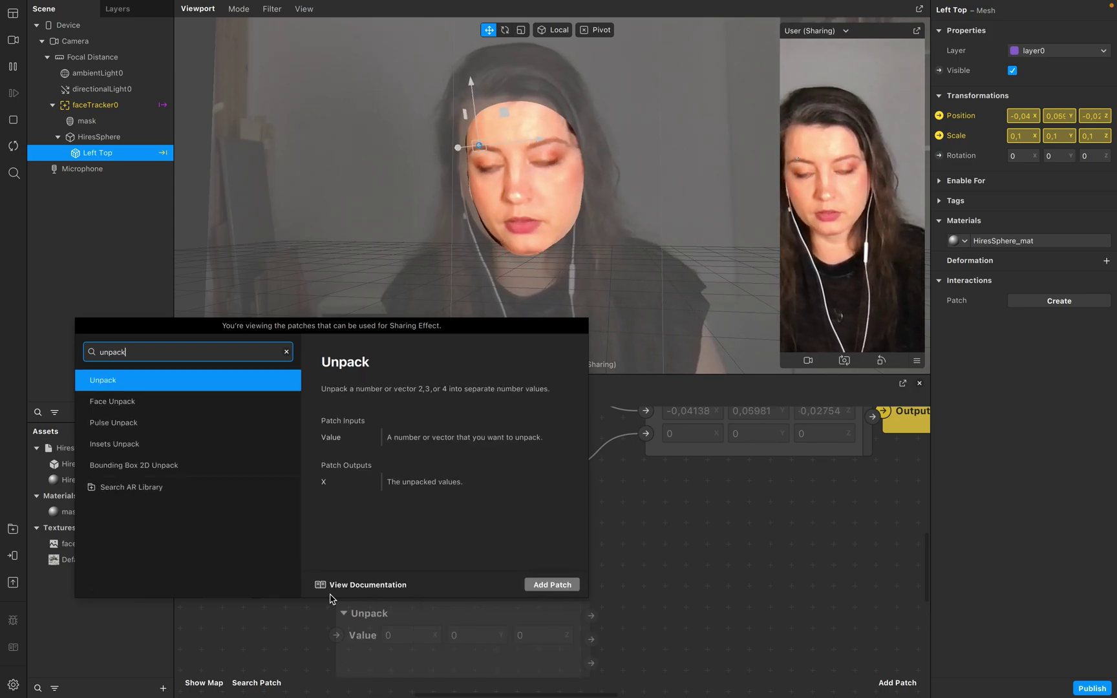
key(Return)
drag(261, 581, 306, 603)
- Add Multiply patches and route X times Range's first component into Pack's first input
scroll(506, 518, left, 5)
scroll(506, 518, up, 3)
drag(470, 479, 566, 611)
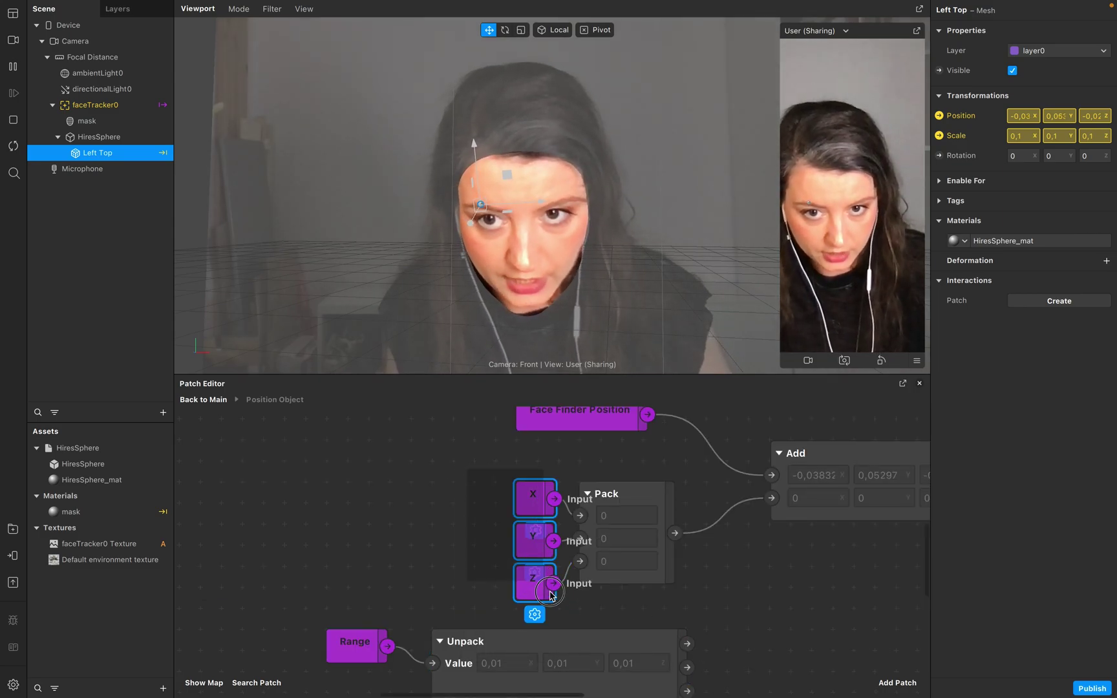
drag(532, 540, 336, 488)
double_click(588, 577)
text(mul)
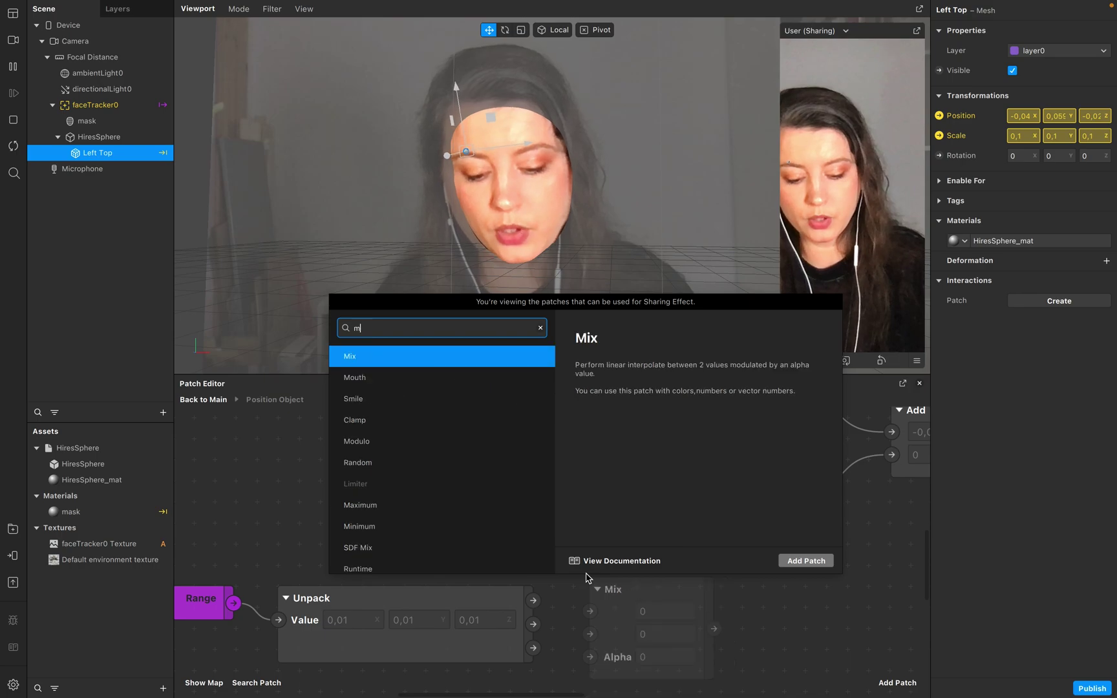
key(Return)
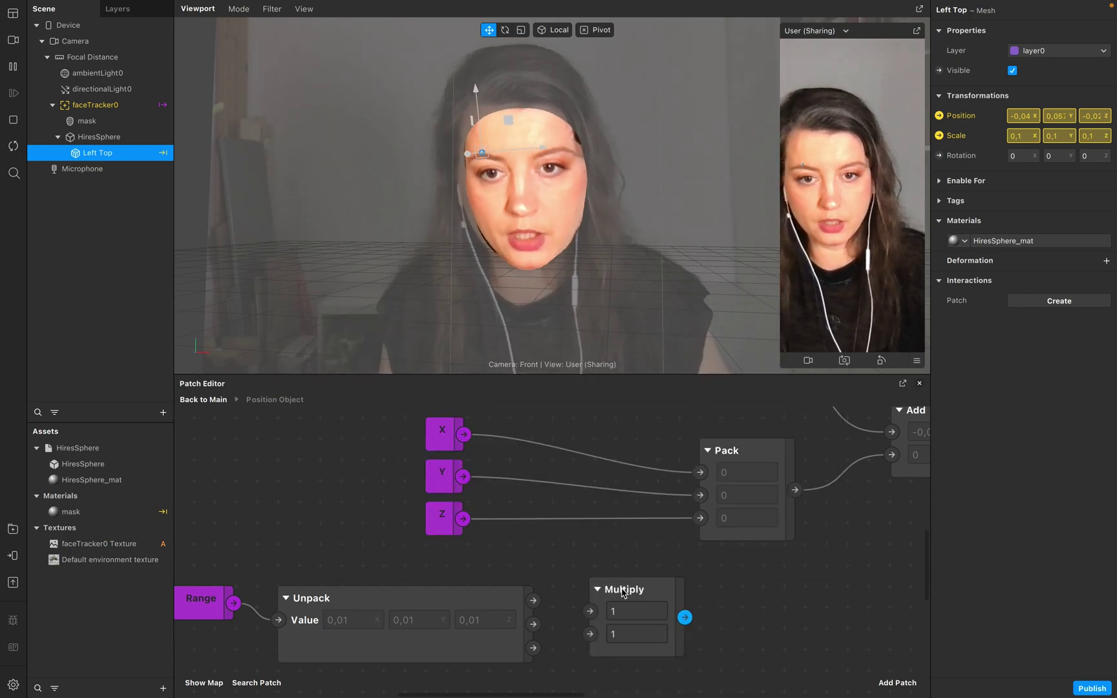
click(647, 596)
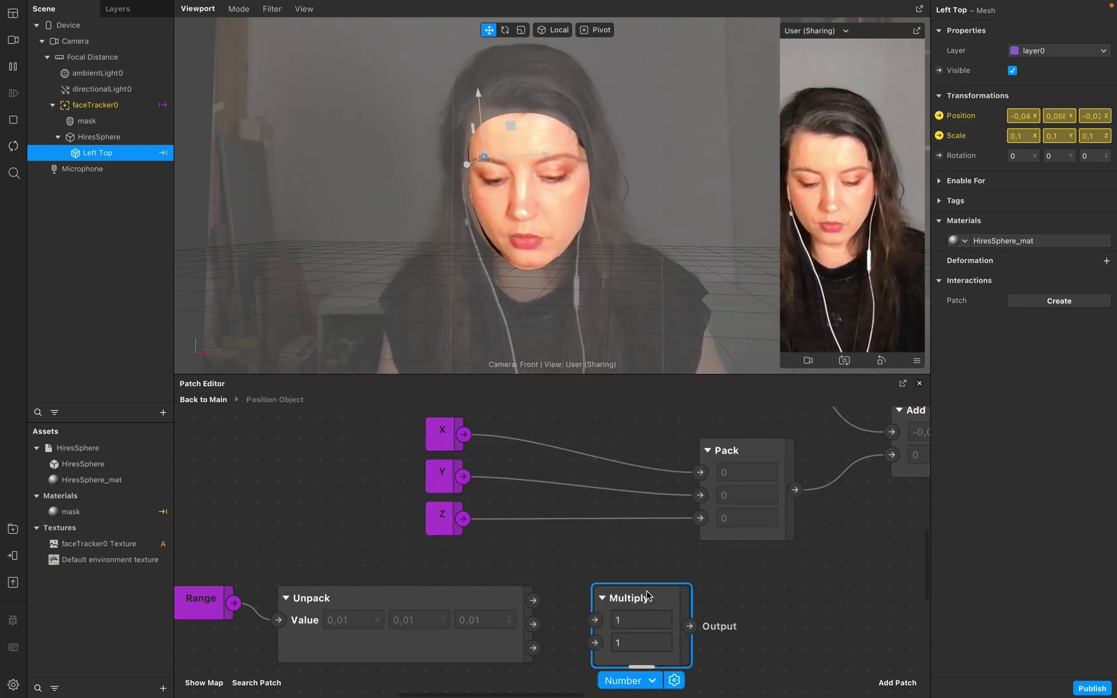
key(super+d)
drag(735, 610, 615, 430)
drag(464, 441, 550, 459)
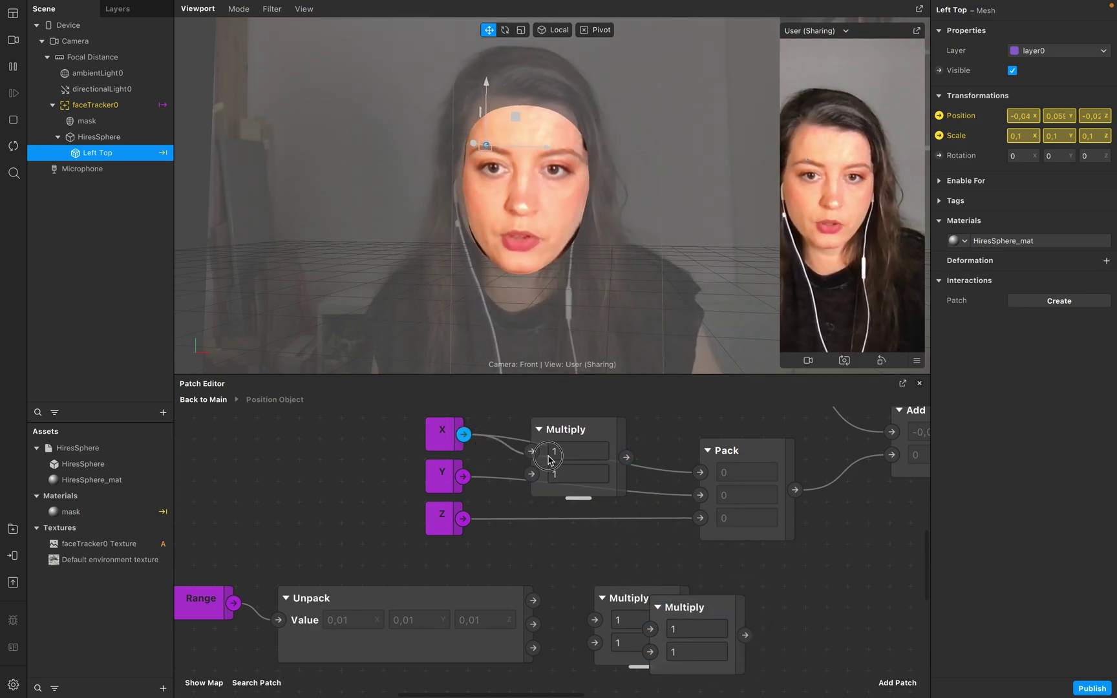
drag(627, 460, 688, 479)
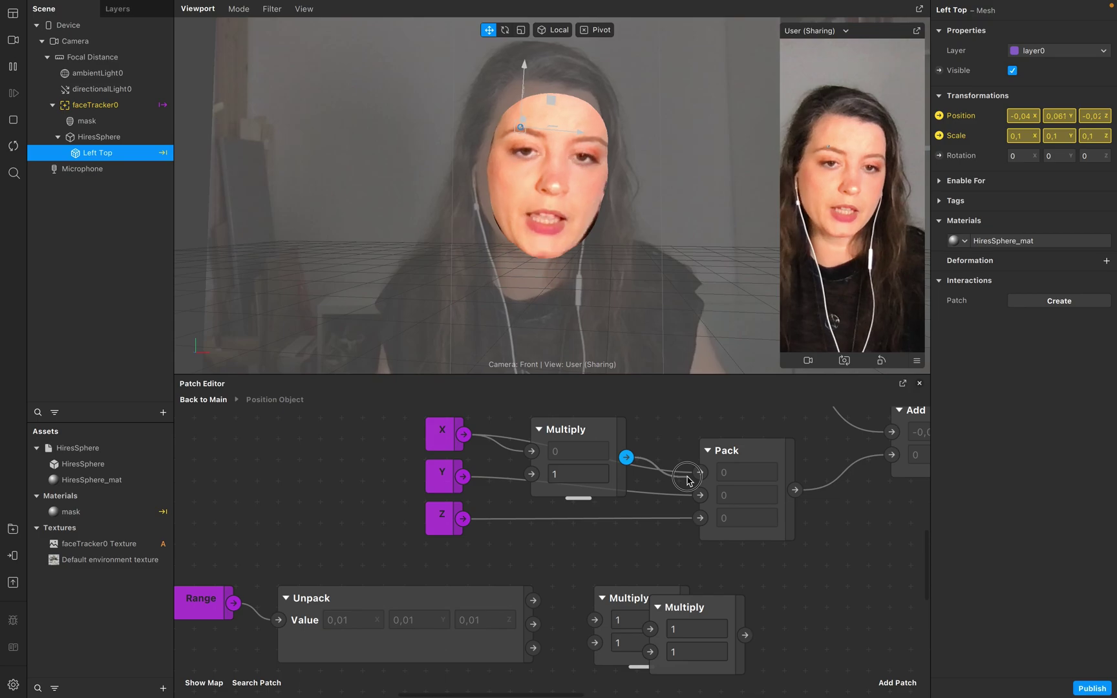
drag(534, 605, 530, 480)
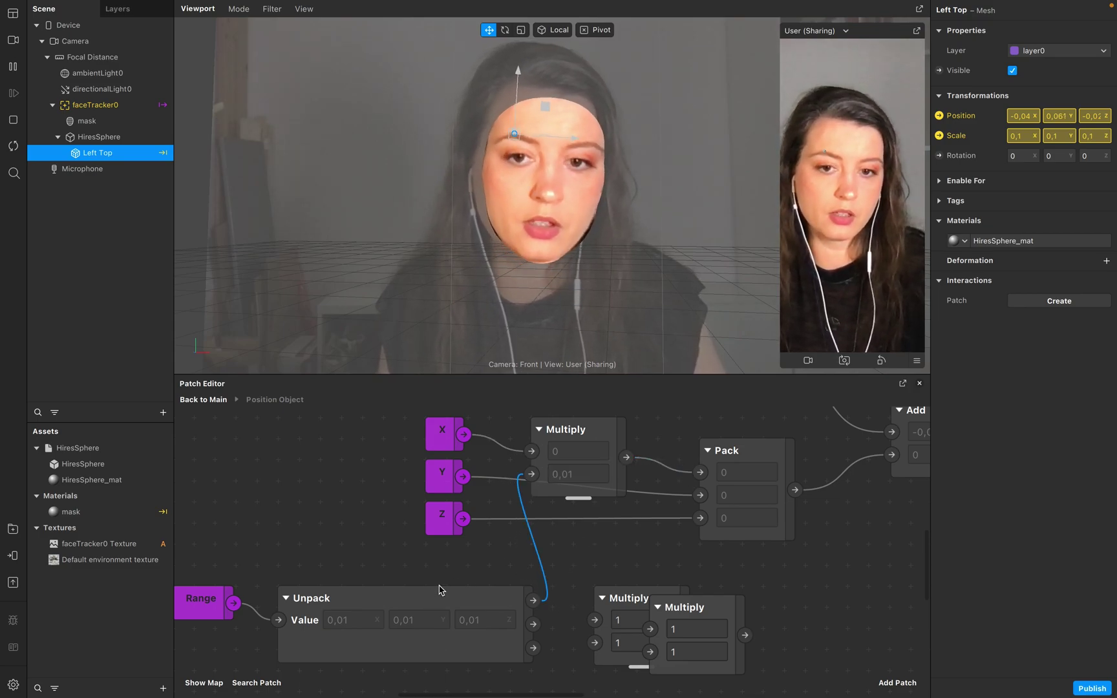
- Route Y and Z through Multiply patches with Range's components into Pack
drag(597, 415, 619, 402)
click(618, 596)
drag(618, 596, 572, 494)
drag(462, 485, 555, 537)
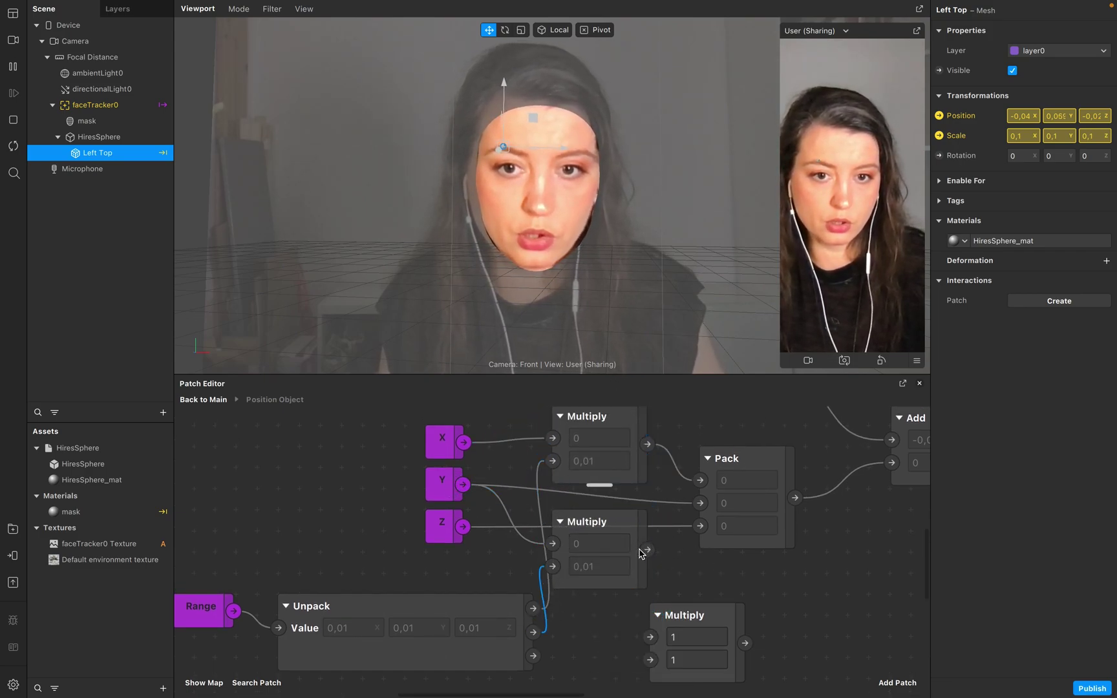
drag(464, 526, 650, 637)
drag(533, 656, 642, 659)
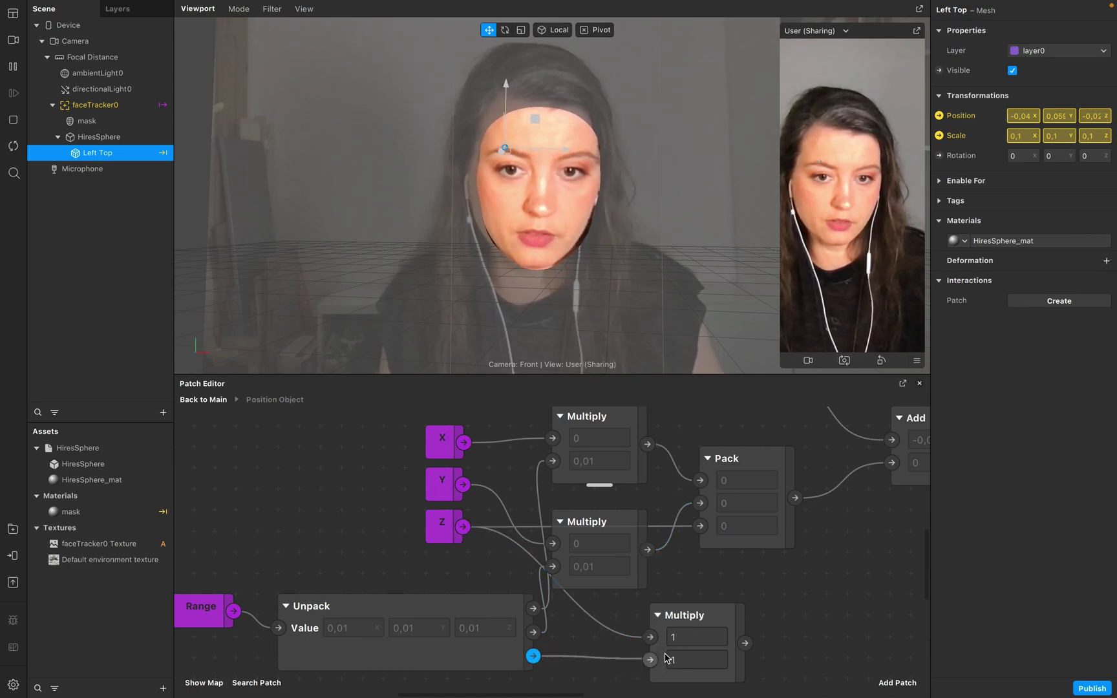
drag(747, 643, 700, 525)
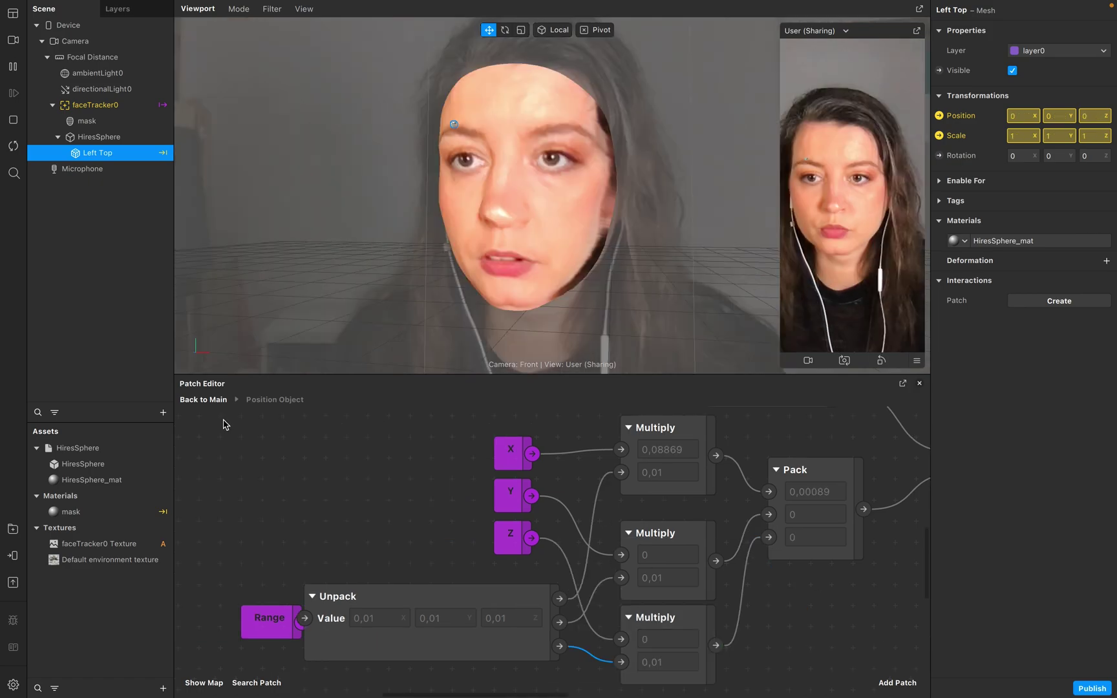
- Back in the main graph, drag Position Object's Y slider to 0,42796 to lift the sphere onto the eyebrow
click(202, 400)
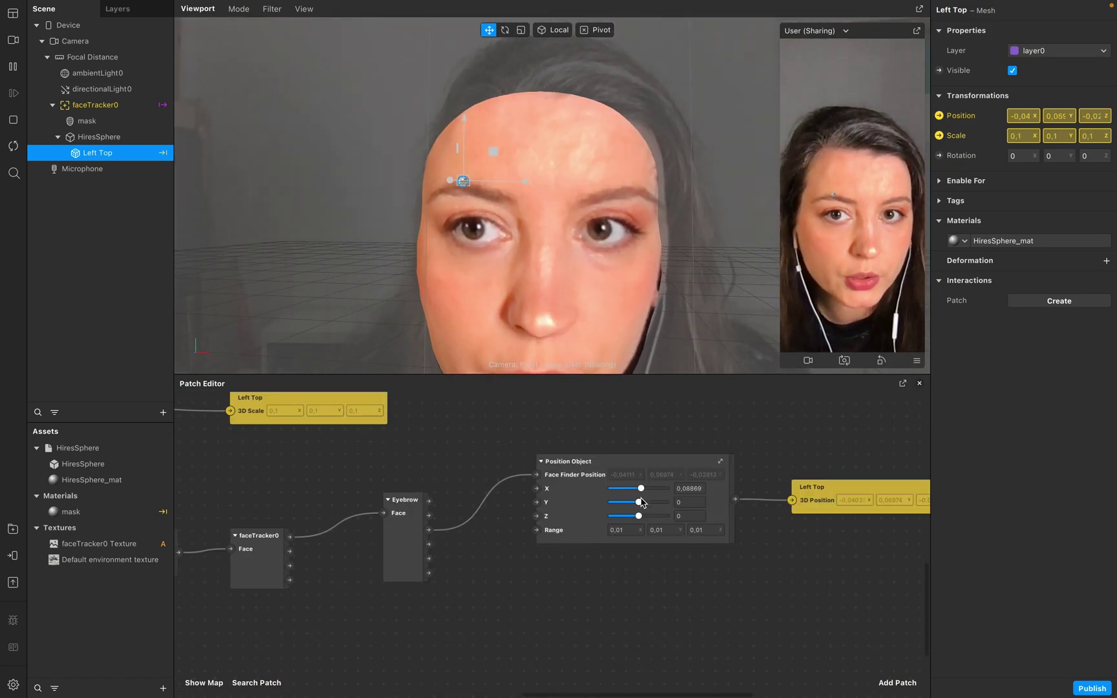
drag(640, 506, 616, 507)
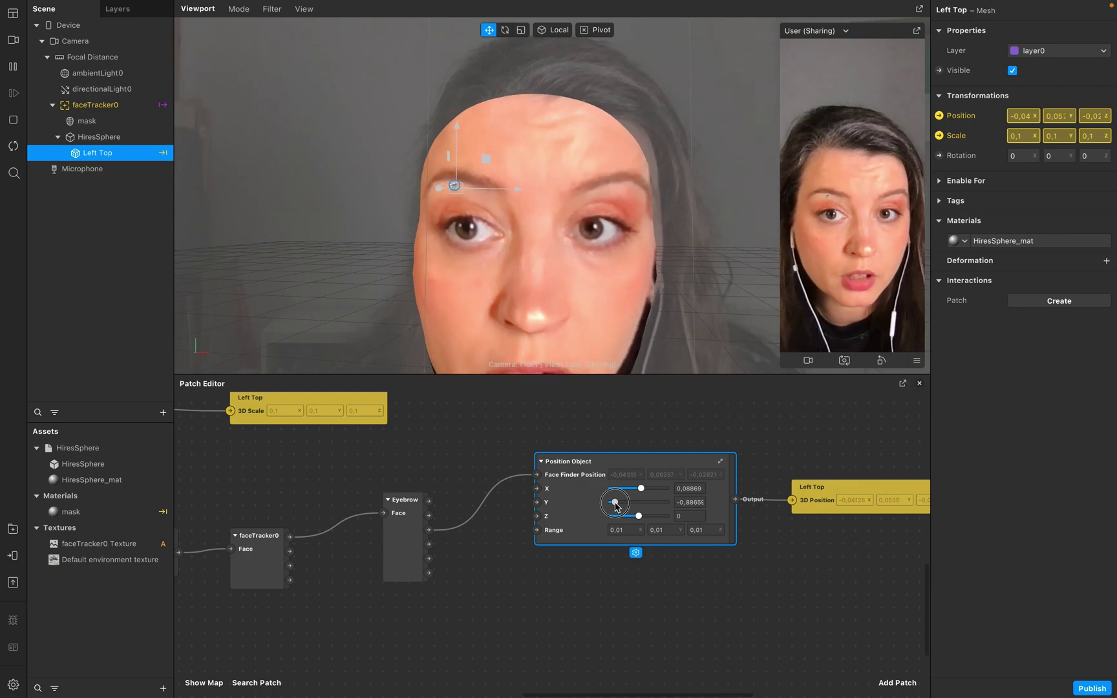
drag(639, 507, 651, 507)
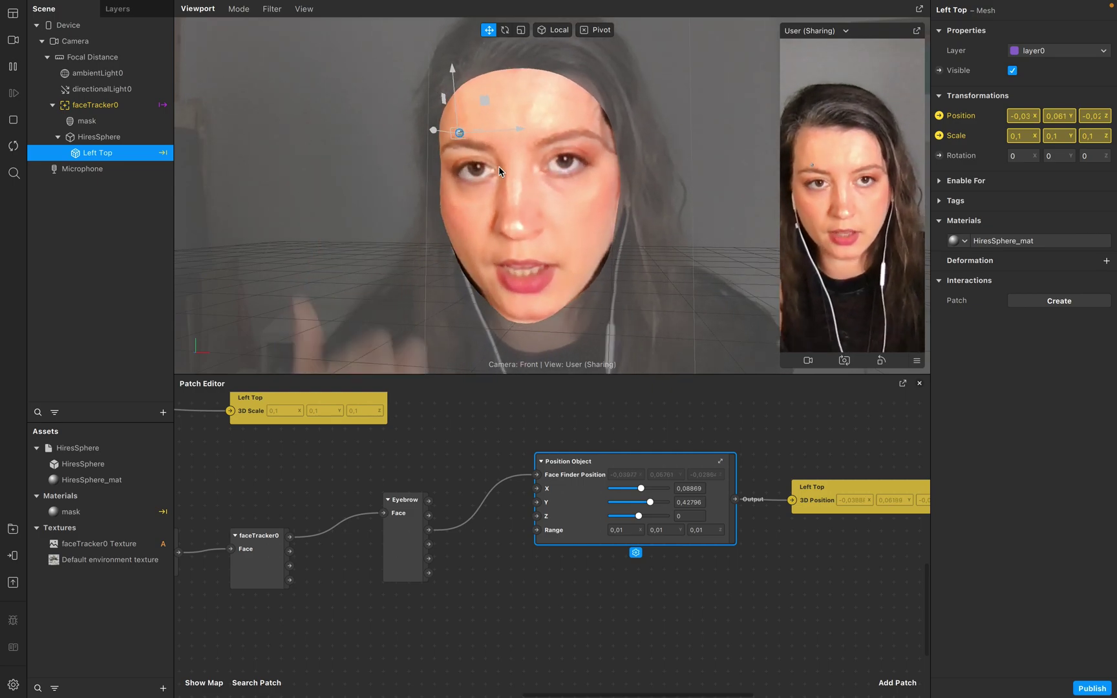
- Set Position Object's Range Z to 0,005 and its Z to about -0,22526, resting the sphere on the brow
drag(501, 181, 724, 194)
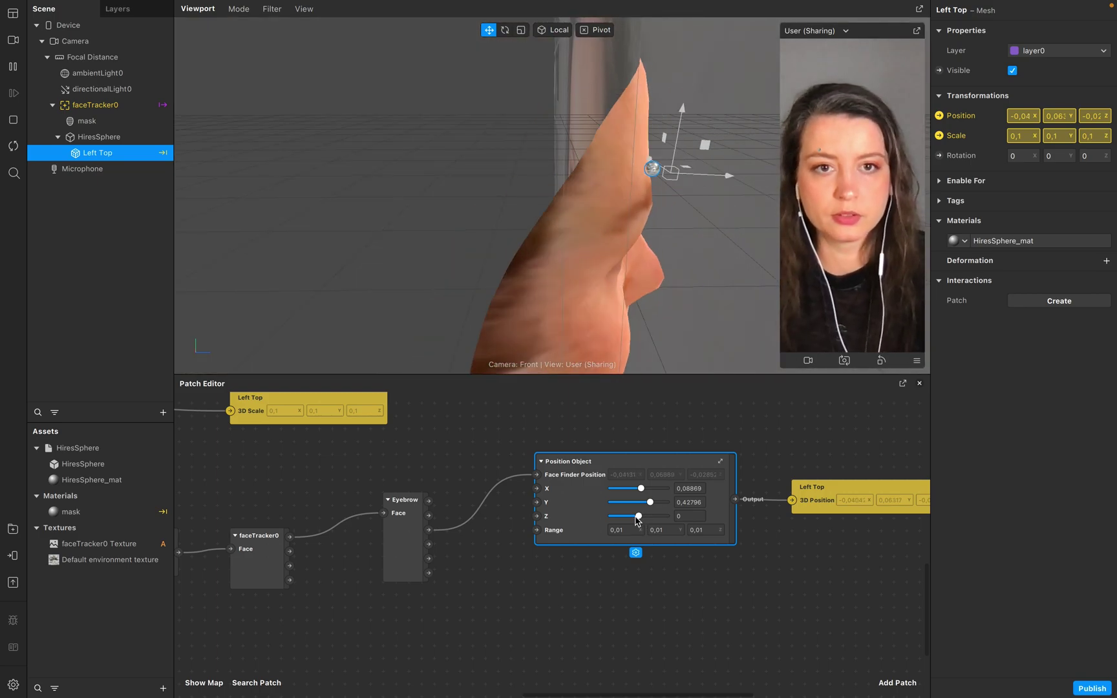
drag(639, 521, 637, 517)
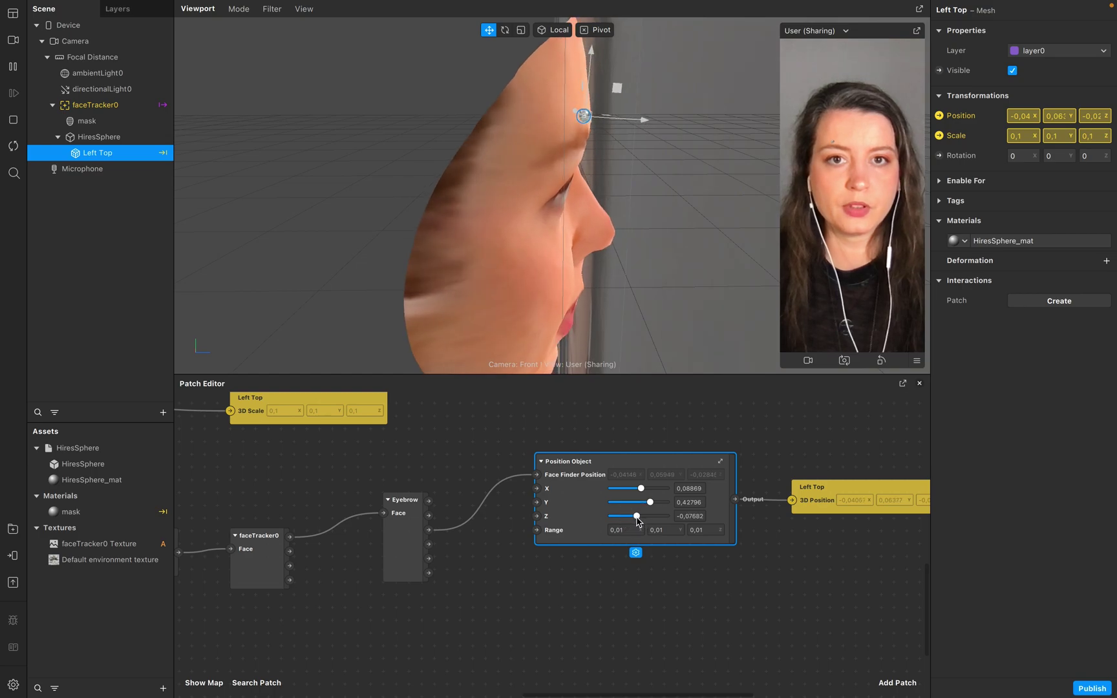
click(716, 530)
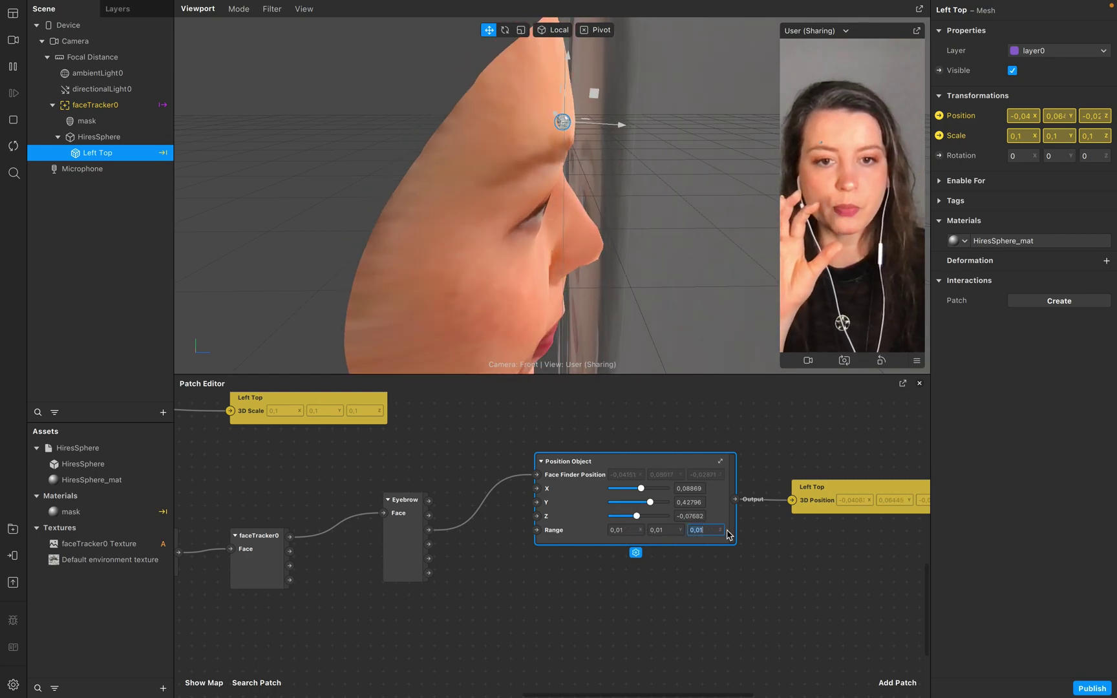
text(0,001)
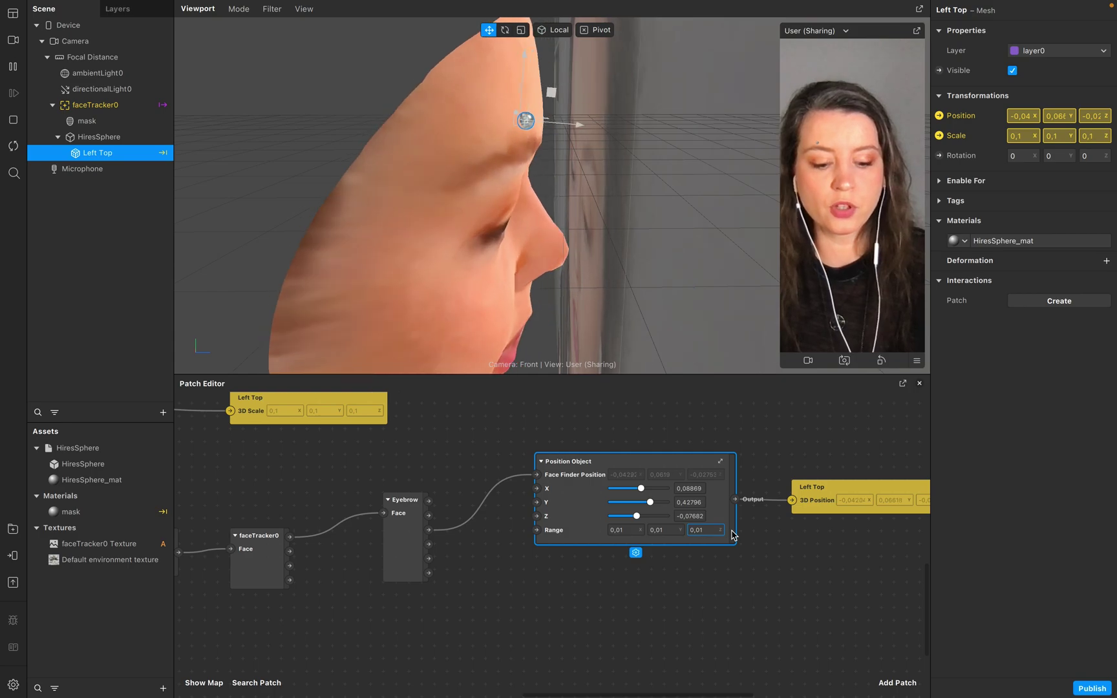
click(764, 561)
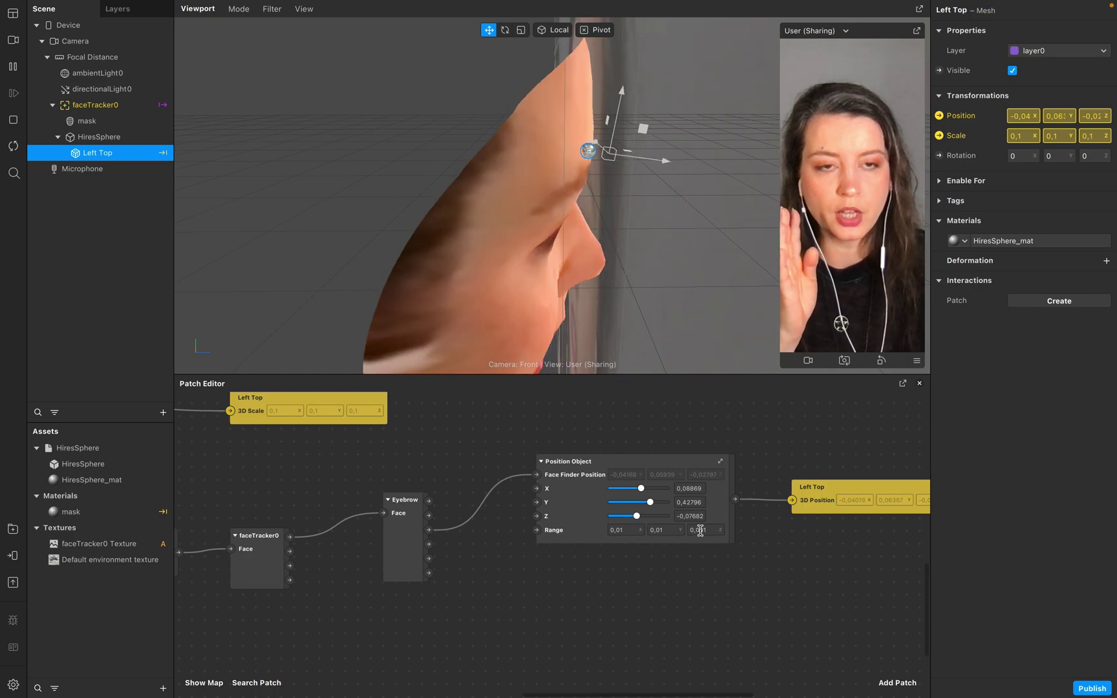
drag(637, 521, 637, 521)
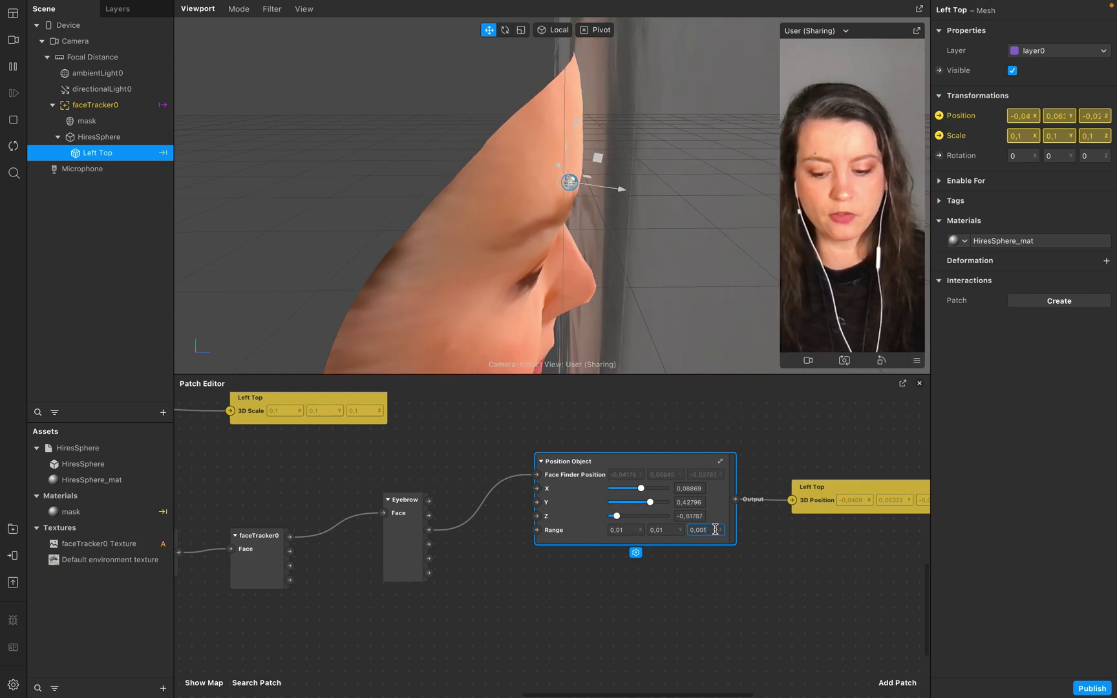
key(BackSpace)
text(5)
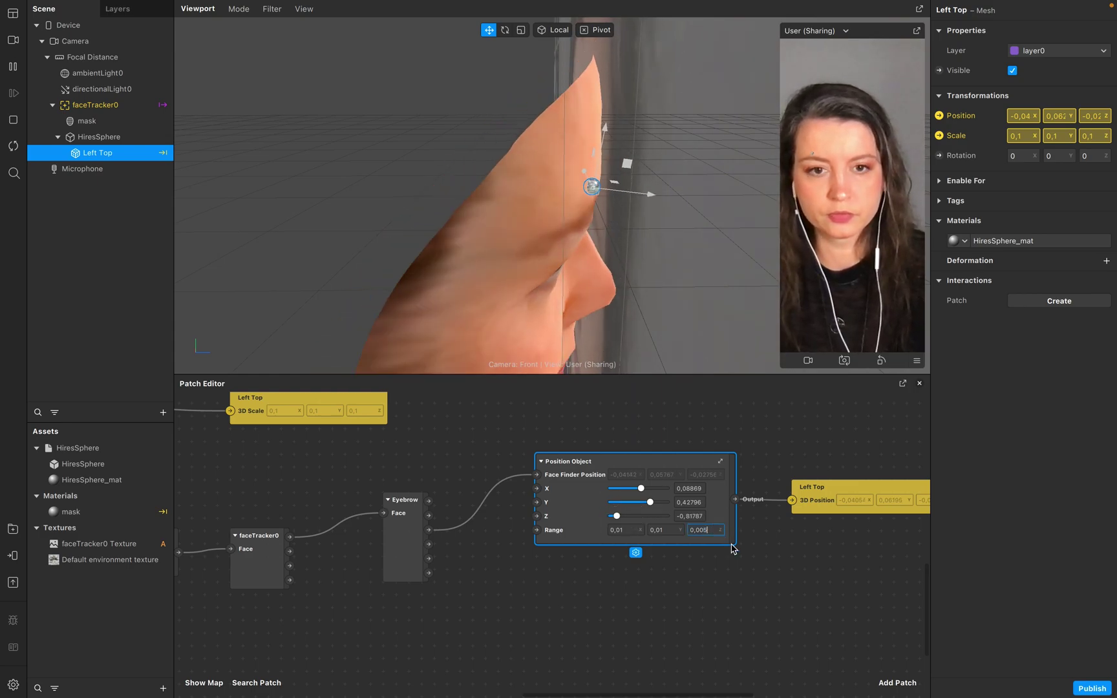
click(753, 556)
drag(616, 515, 620, 516)
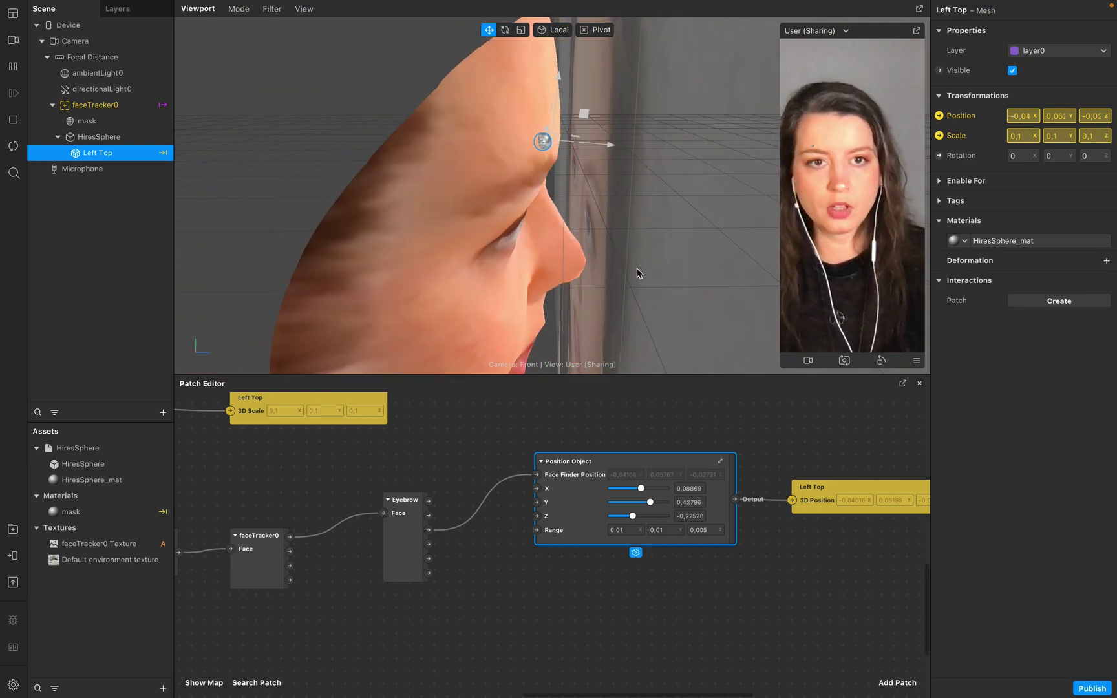
- Convert the Position Object group into a reusable patch asset named Position Object
right_click(710, 505)
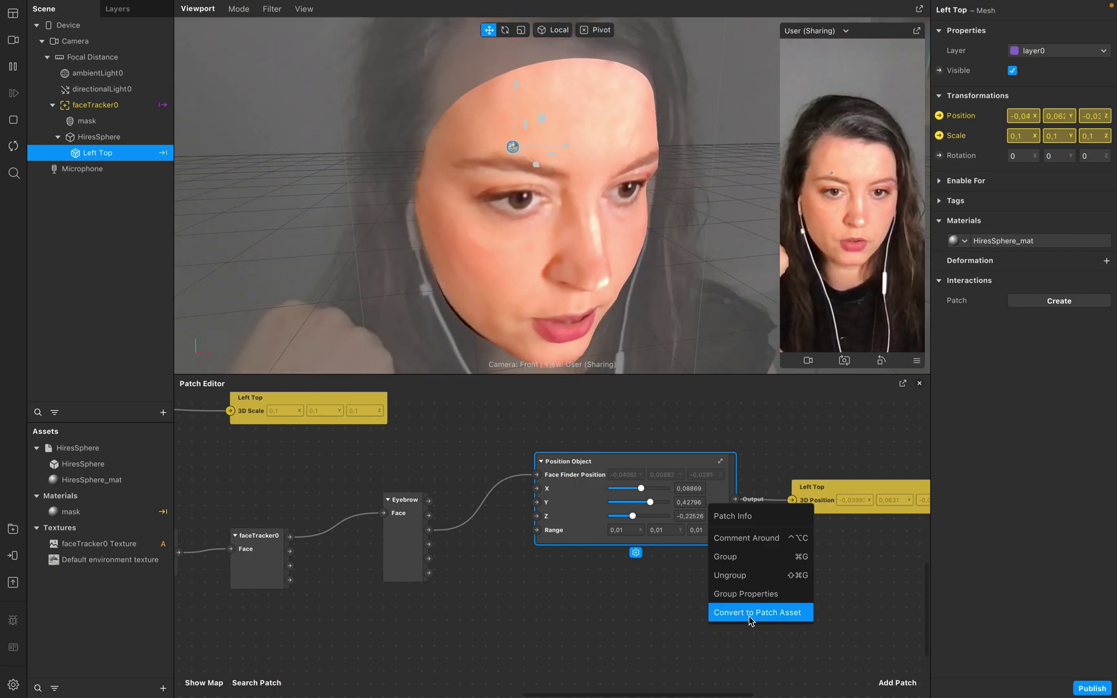
click(775, 614)
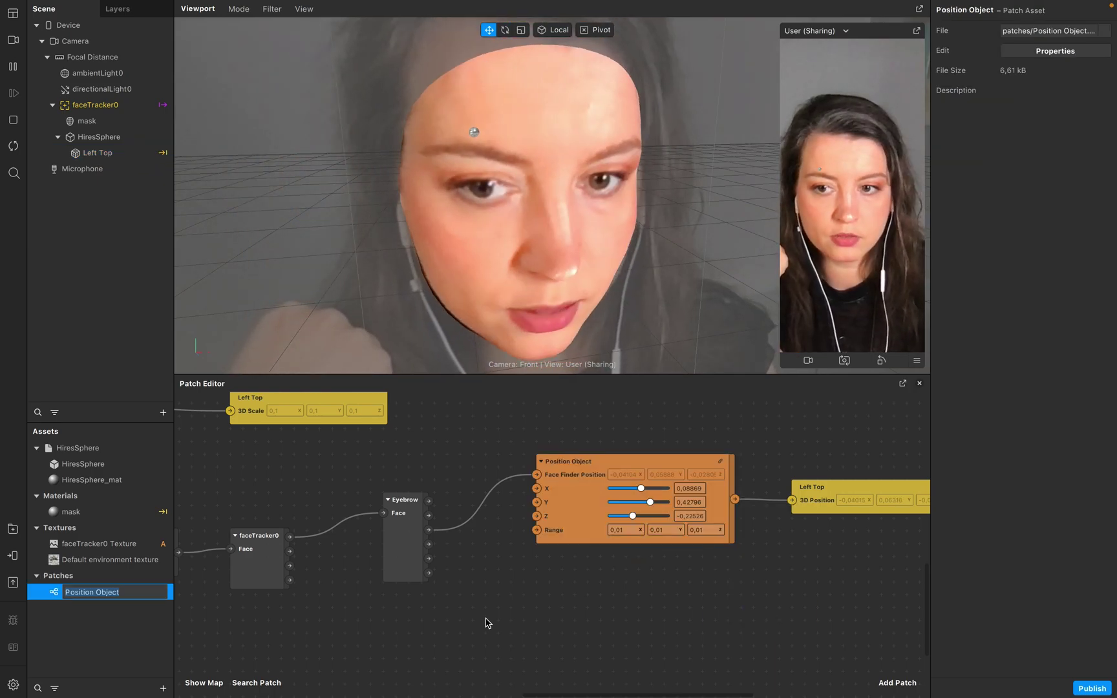
key(Return)
drag(678, 468, 680, 432)
click(769, 572)
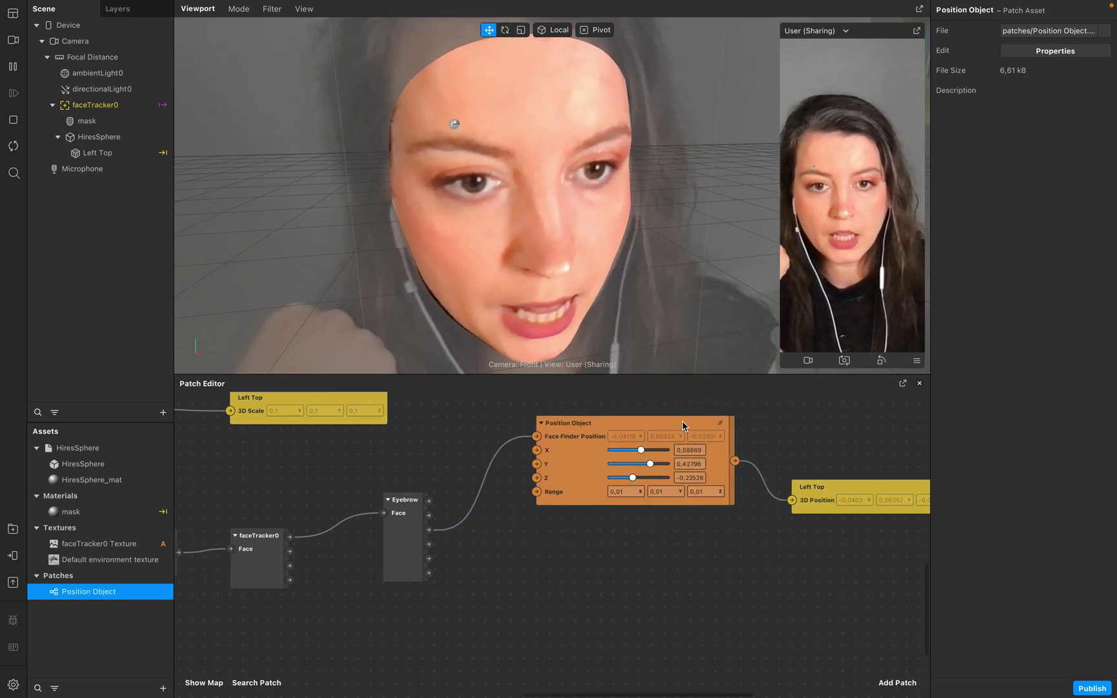
- Add a second Position Object patch from the assets below the first one
drag(68, 596, 584, 604)
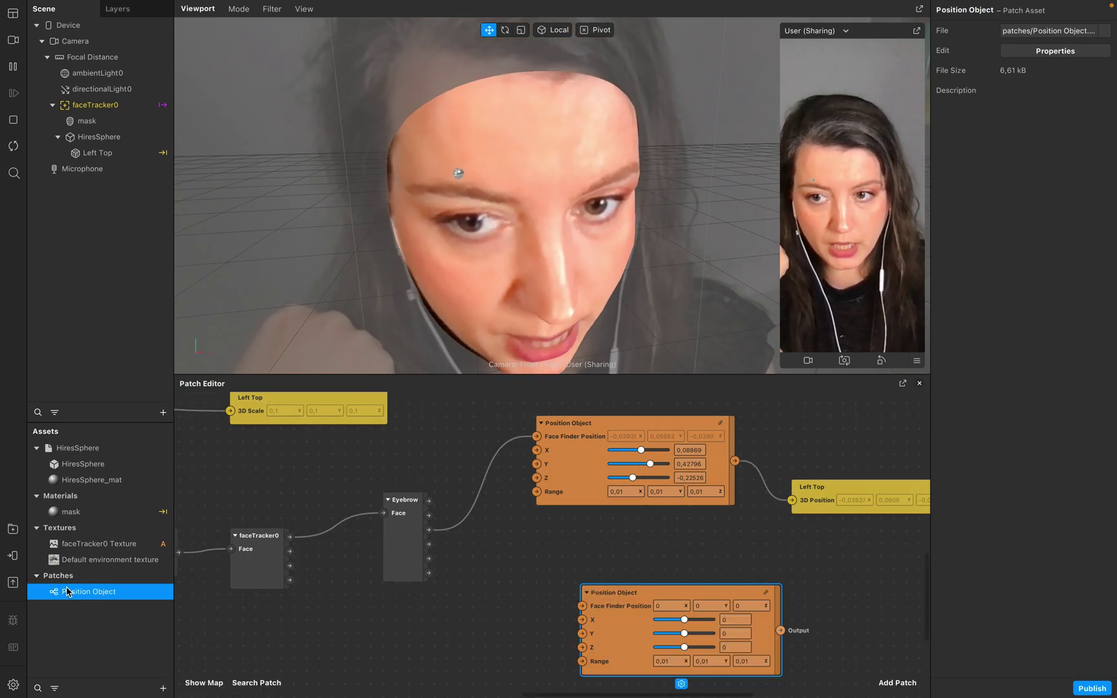
drag(697, 593, 672, 571)
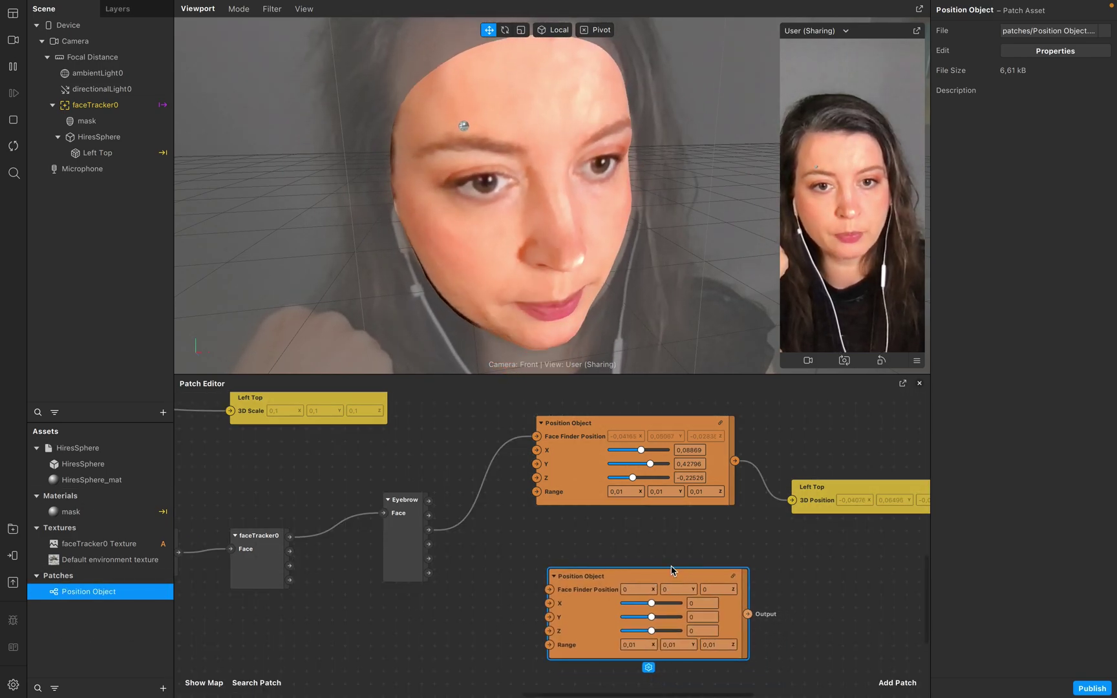
click(721, 459)
right_click(721, 459)
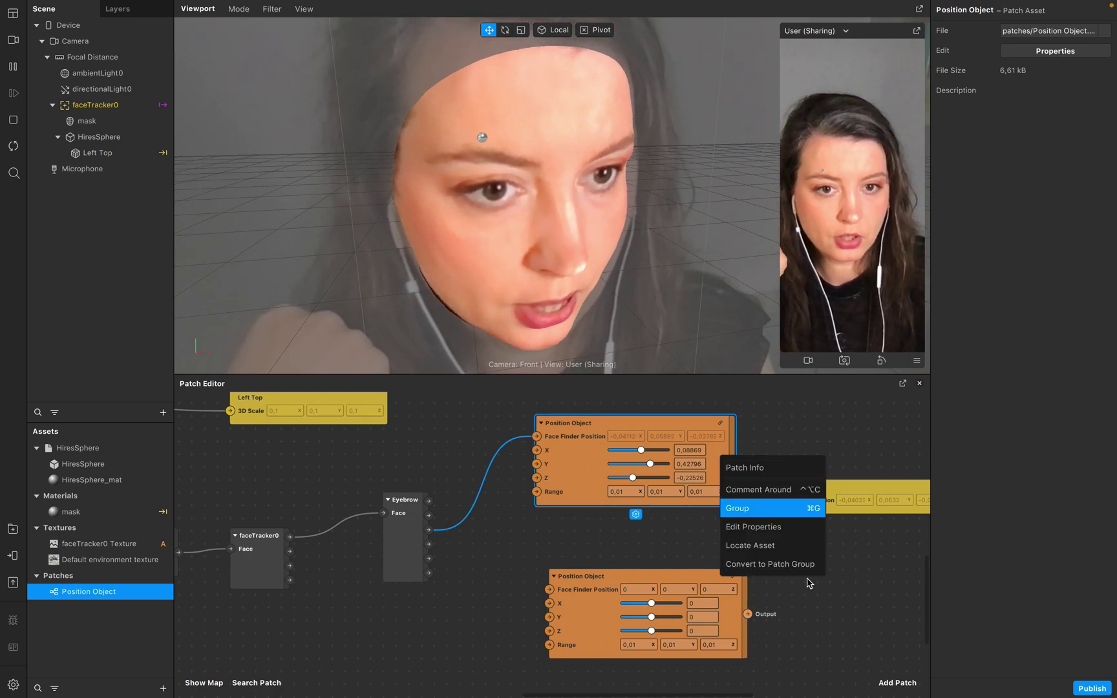
- Change the Position Object patch's Range default Z value to 0,05 in its properties
click(740, 529)
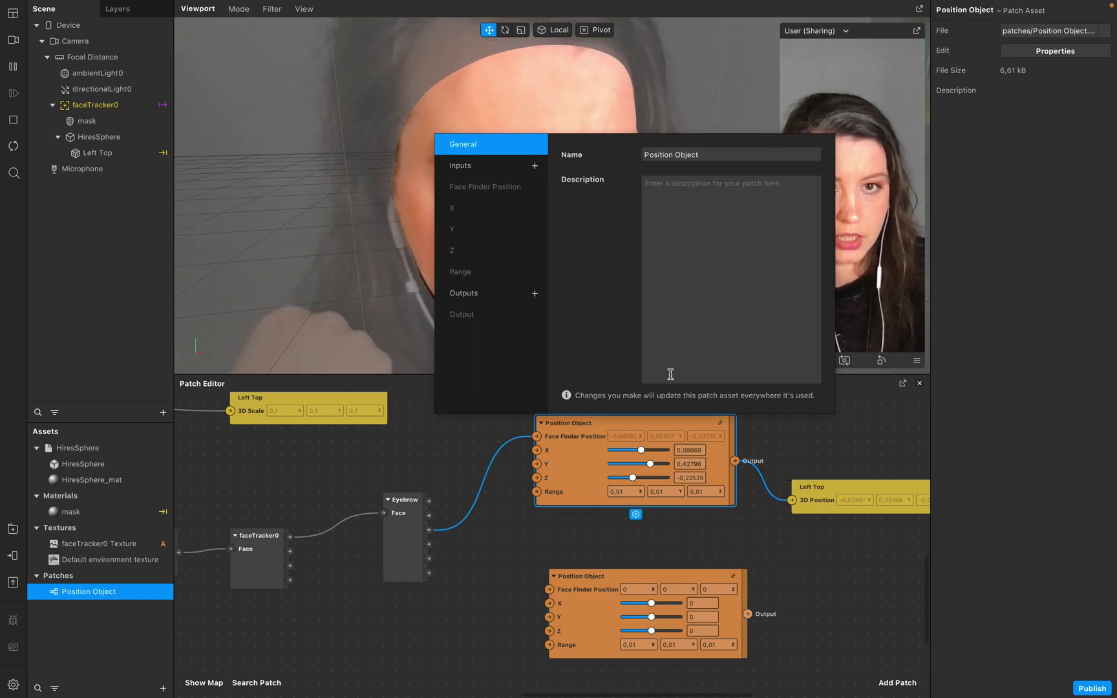
click(460, 271)
click(756, 266)
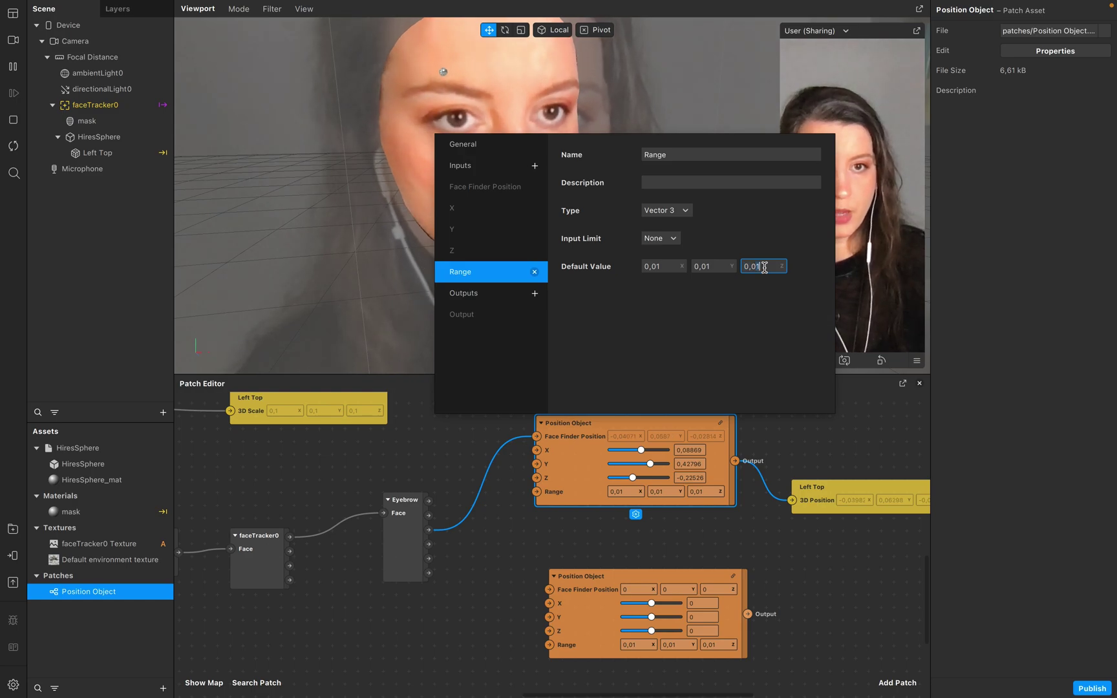
click(793, 544)
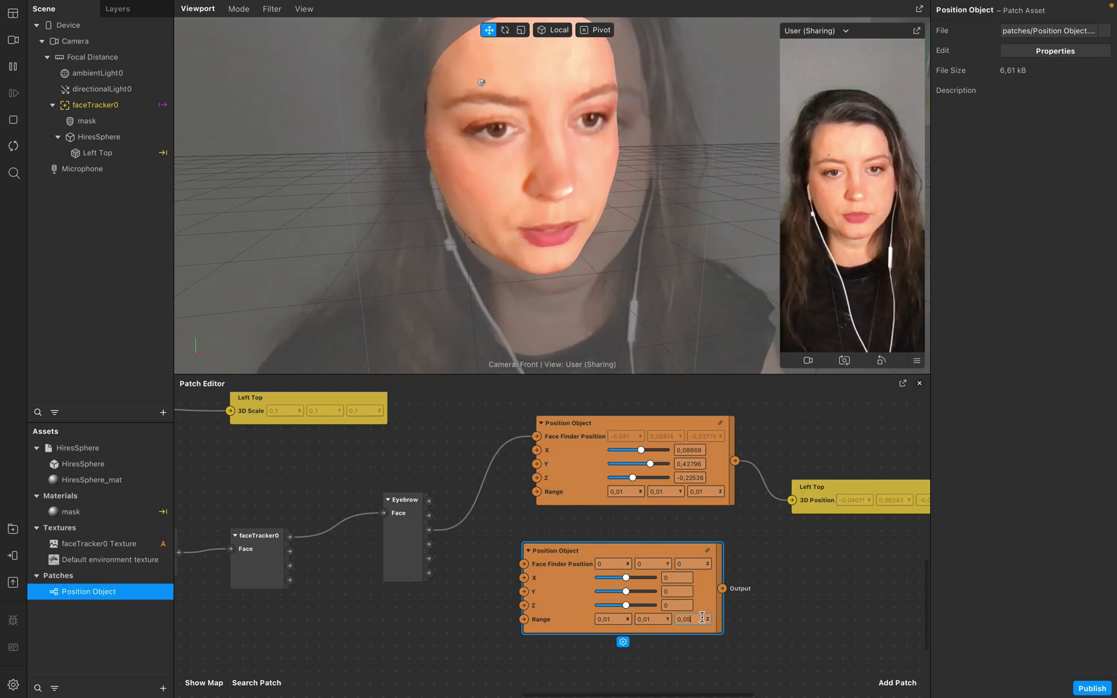
drag(695, 550, 721, 537)
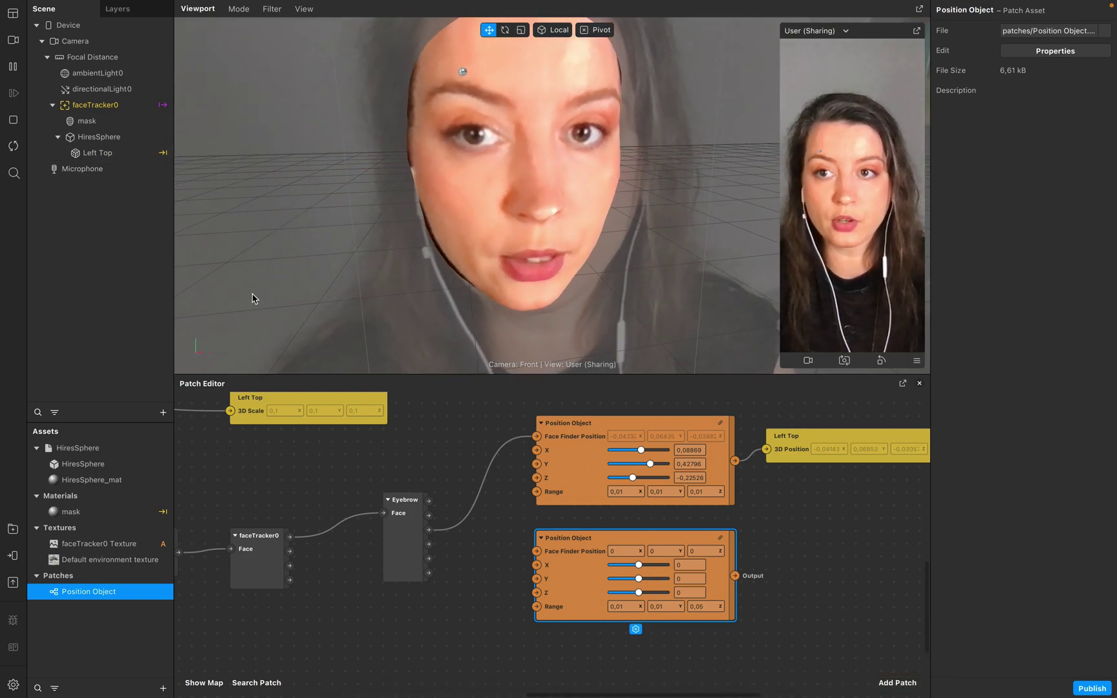
- Move the second HiresSphere's Left Top mesh under the first HiresSphere, breaking its instance link
click(113, 153)
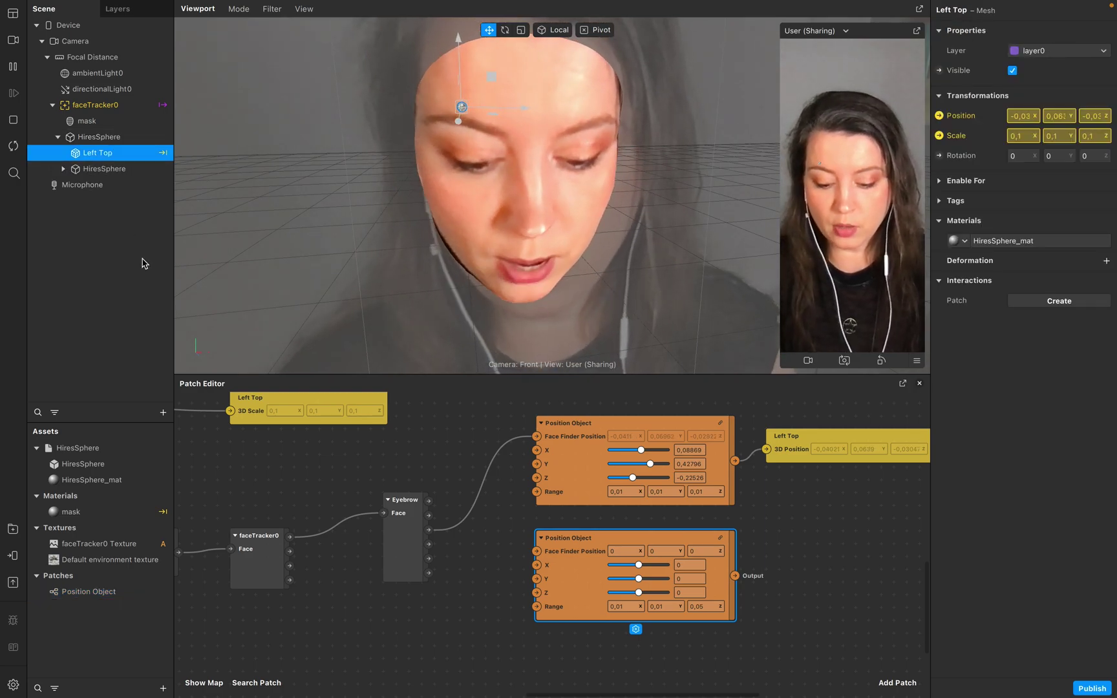
click(65, 170)
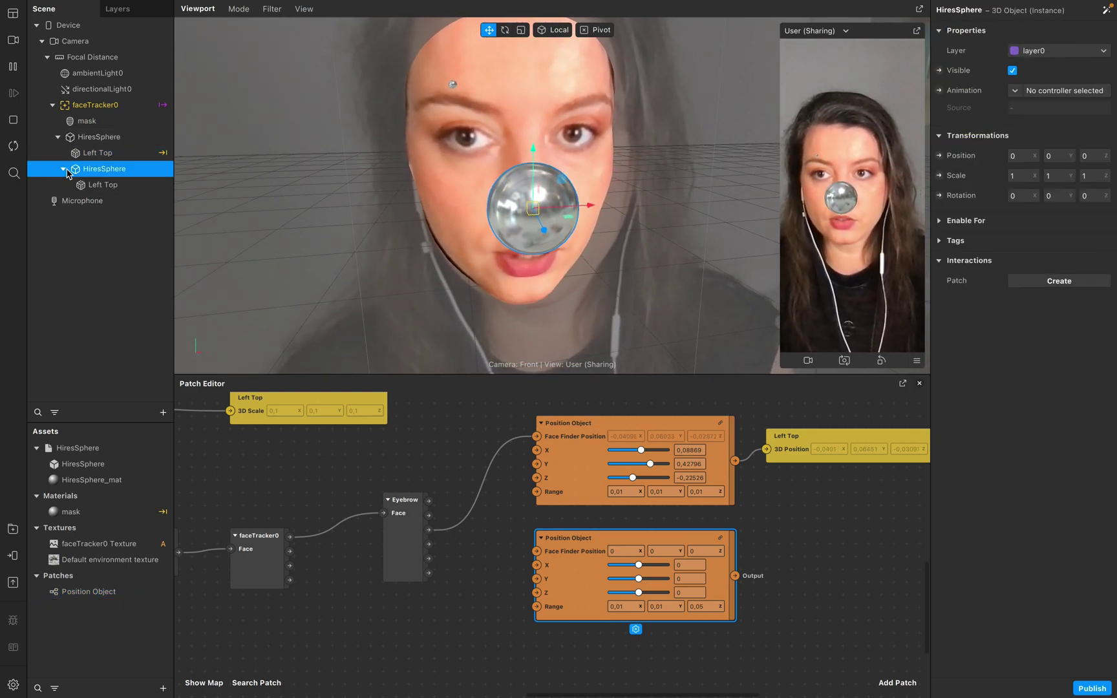
click(104, 185)
drag(102, 174, 101, 163)
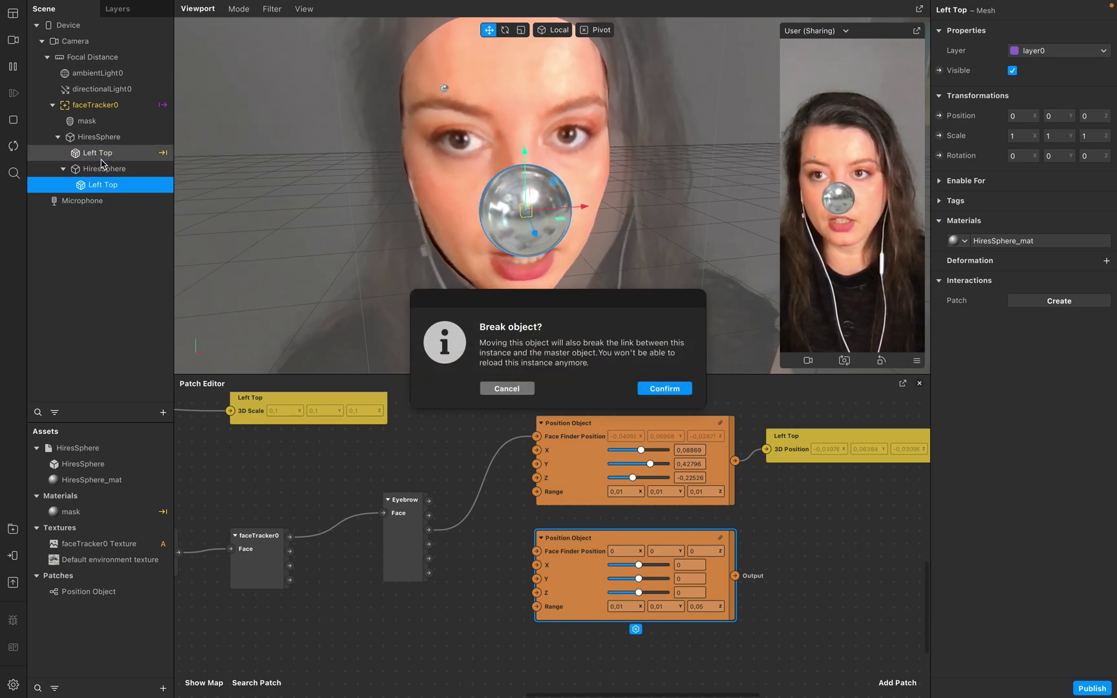
click(665, 388)
click(135, 170)
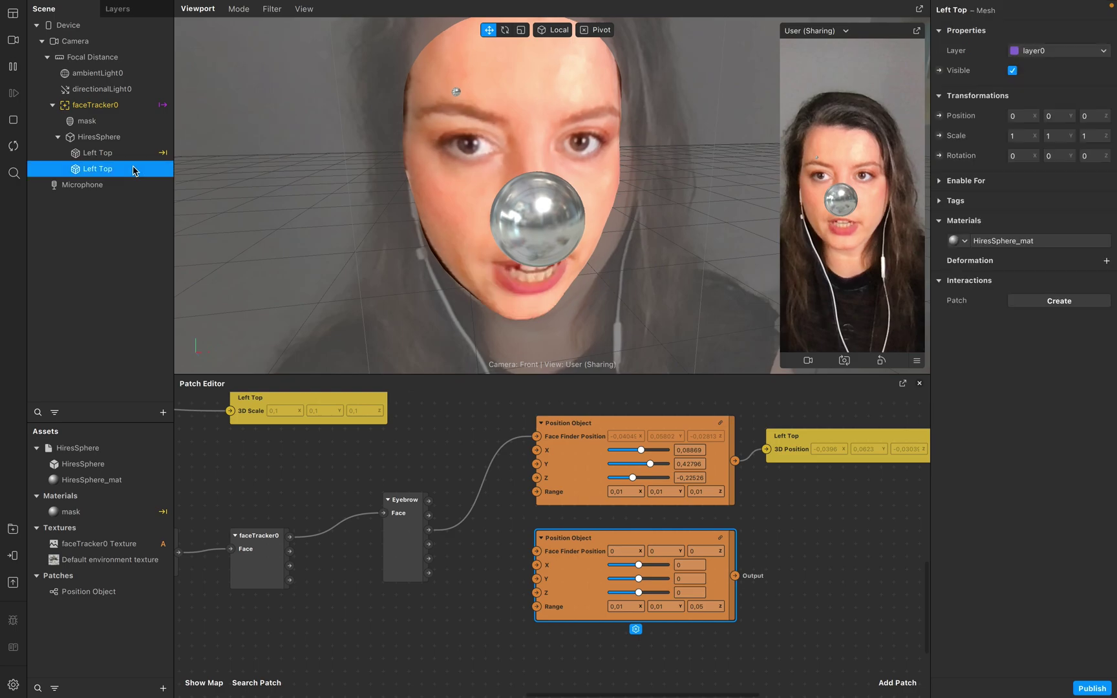
scroll(572, 554, down, 15)
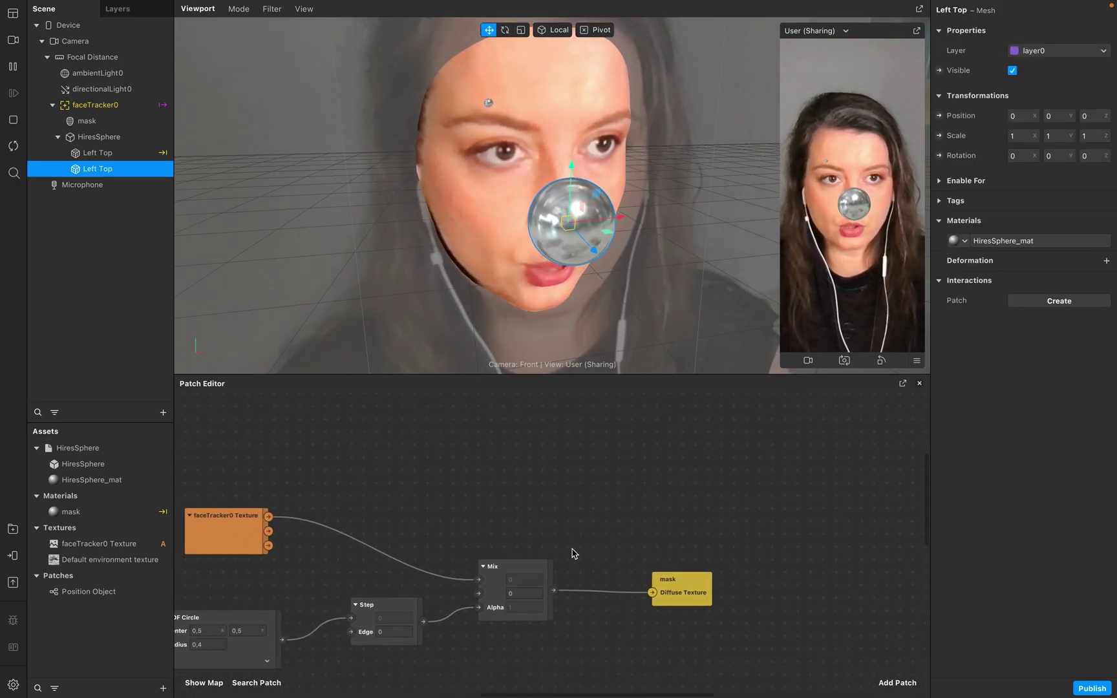
scroll(572, 554, down, 5)
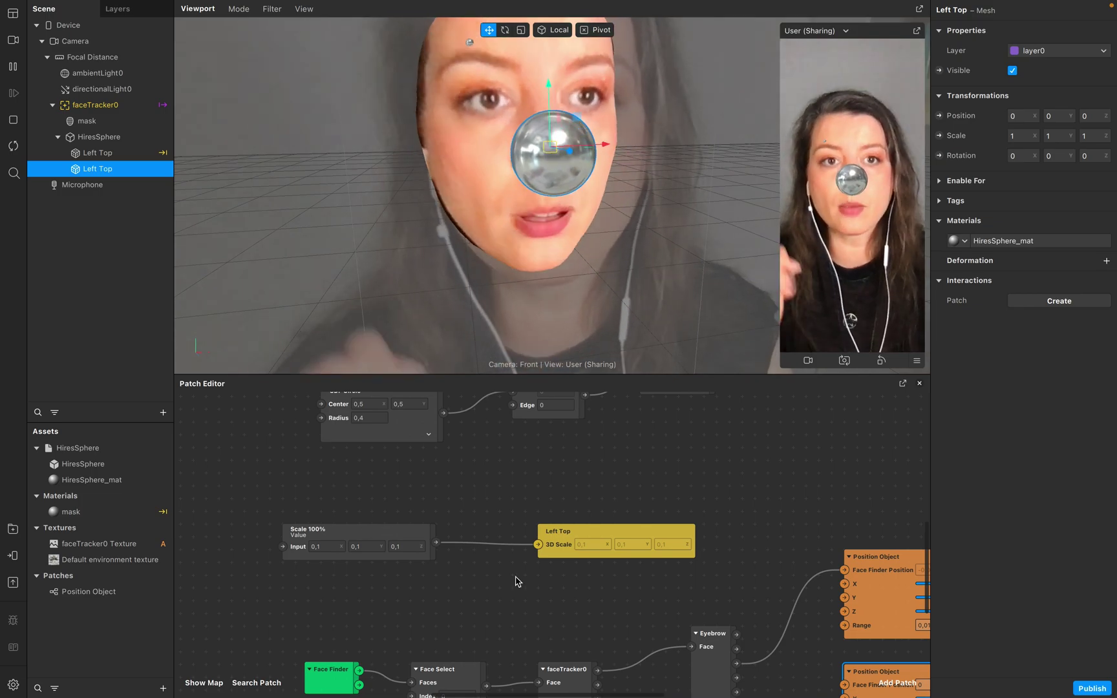
- Duplicate the Scale 100% value patch and place the copy below the original
right_click(423, 596)
click(378, 625)
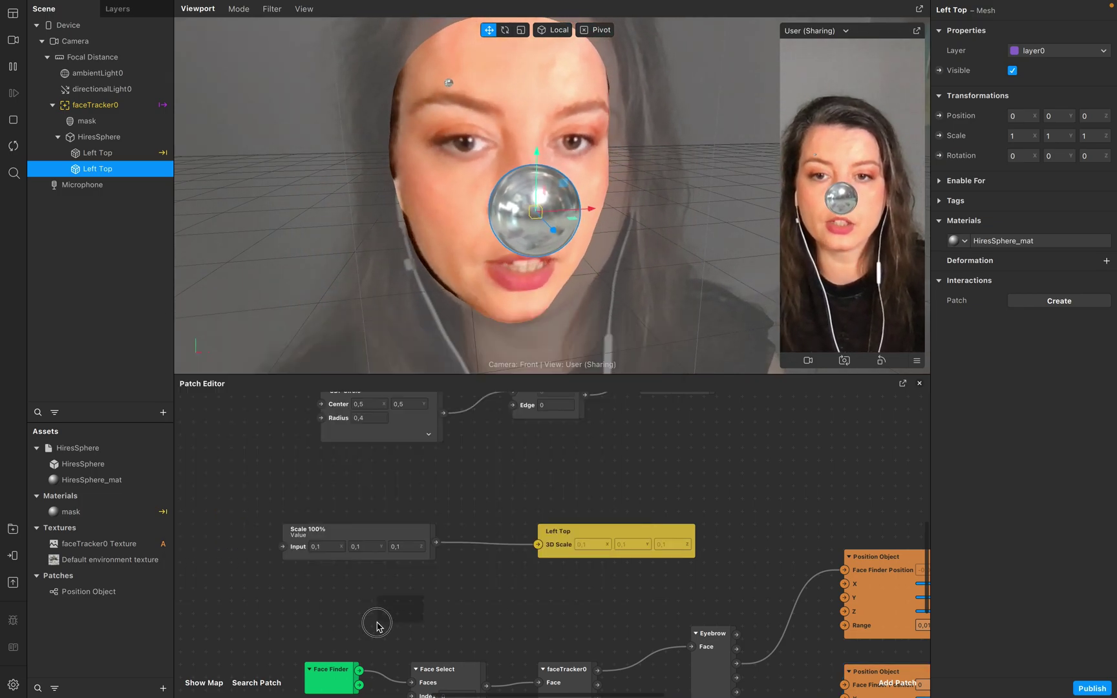
click(361, 538)
drag(362, 537, 363, 513)
key(ctrl+c)
key(ctrl+v)
drag(430, 532, 350, 576)
- Rename the duplicate value patch to Scale 50%
double_click(316, 559)
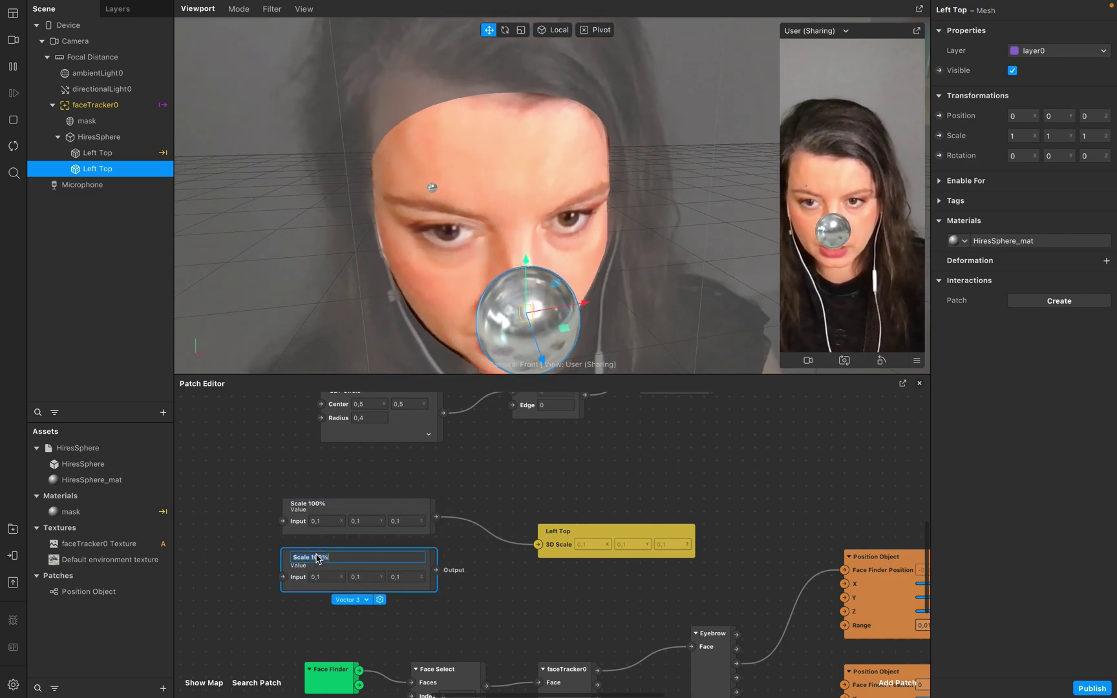
click(319, 557)
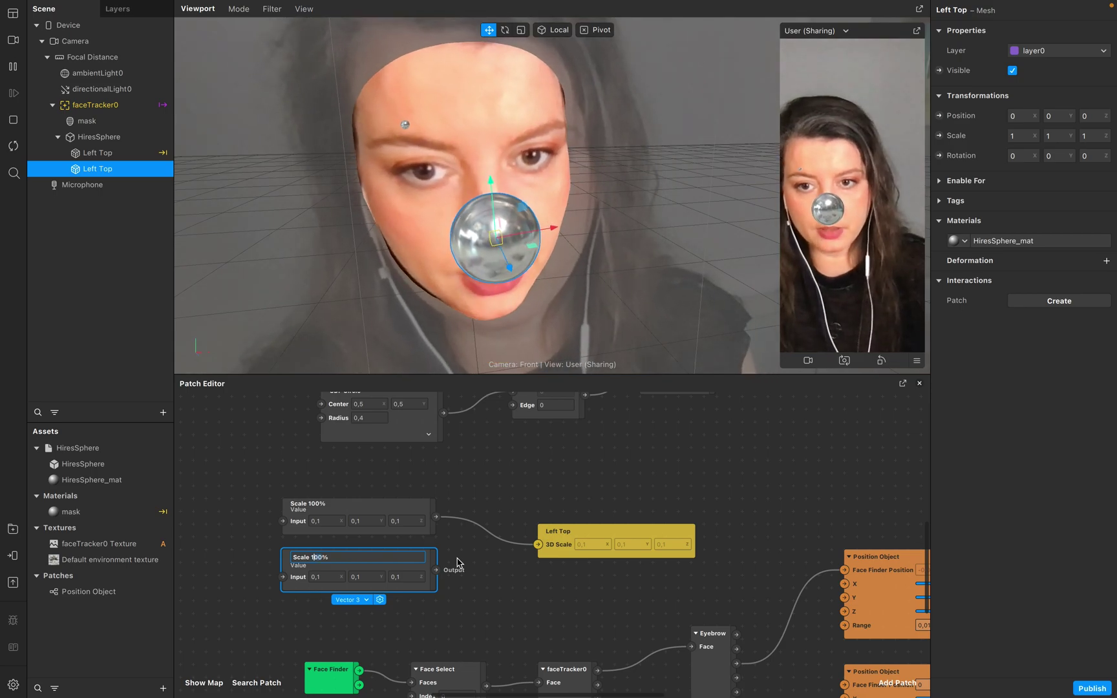
text(50)
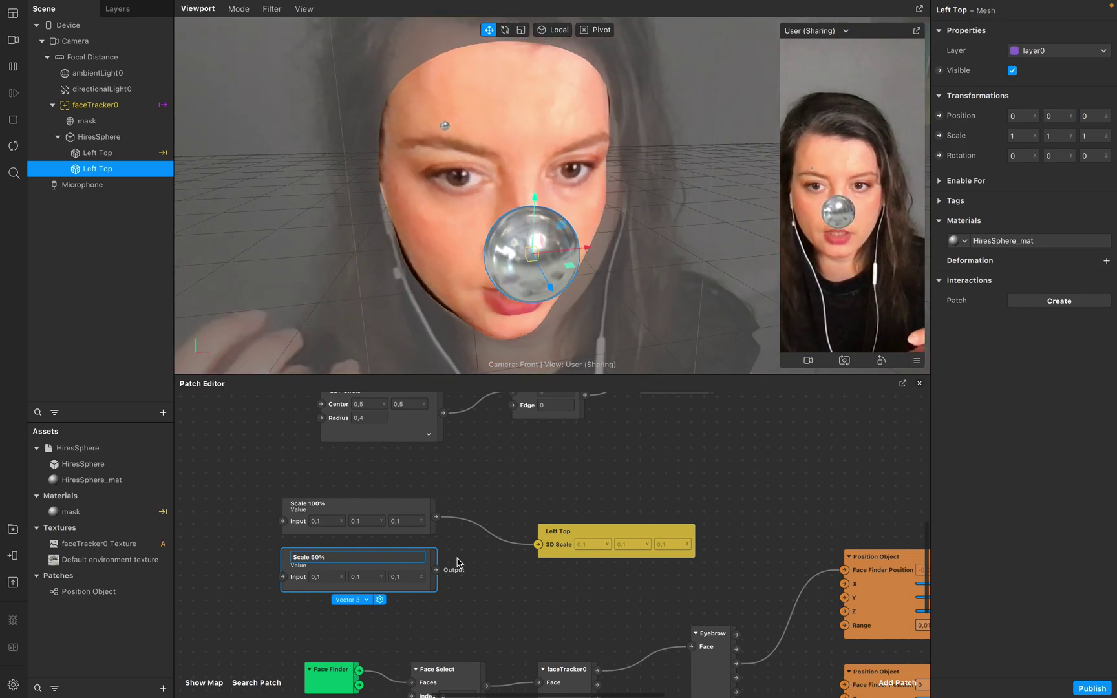
key(Return)
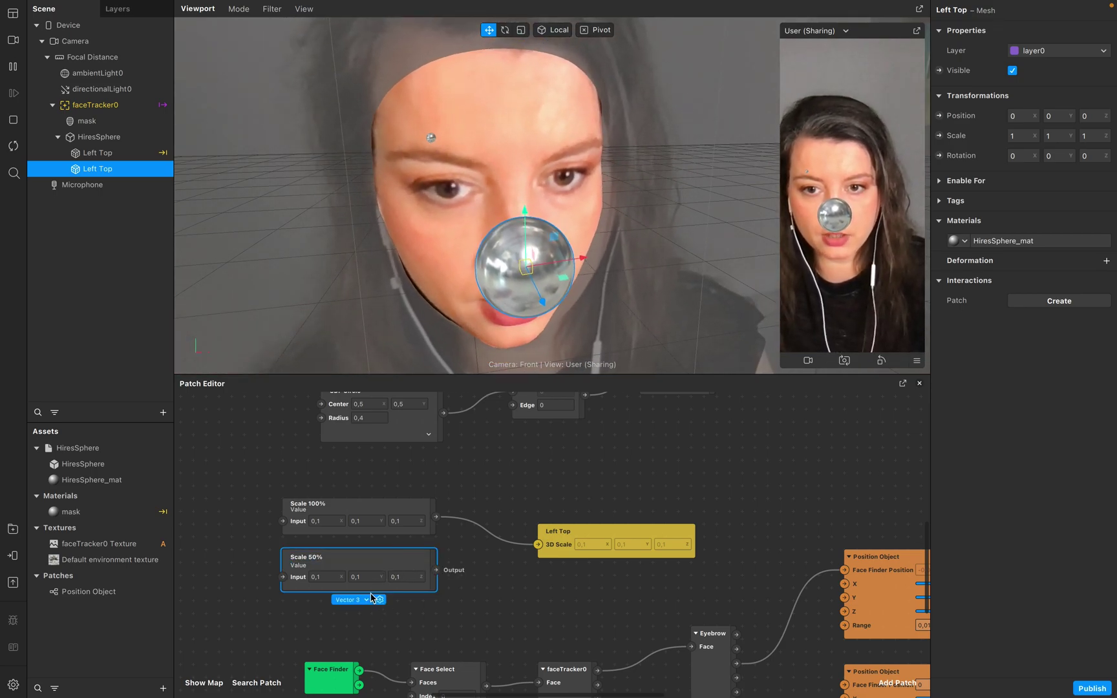
- Set Scale 50% to 0,05 on all three axes, keeping it a Vector 3
click(369, 600)
click(374, 593)
click(328, 572)
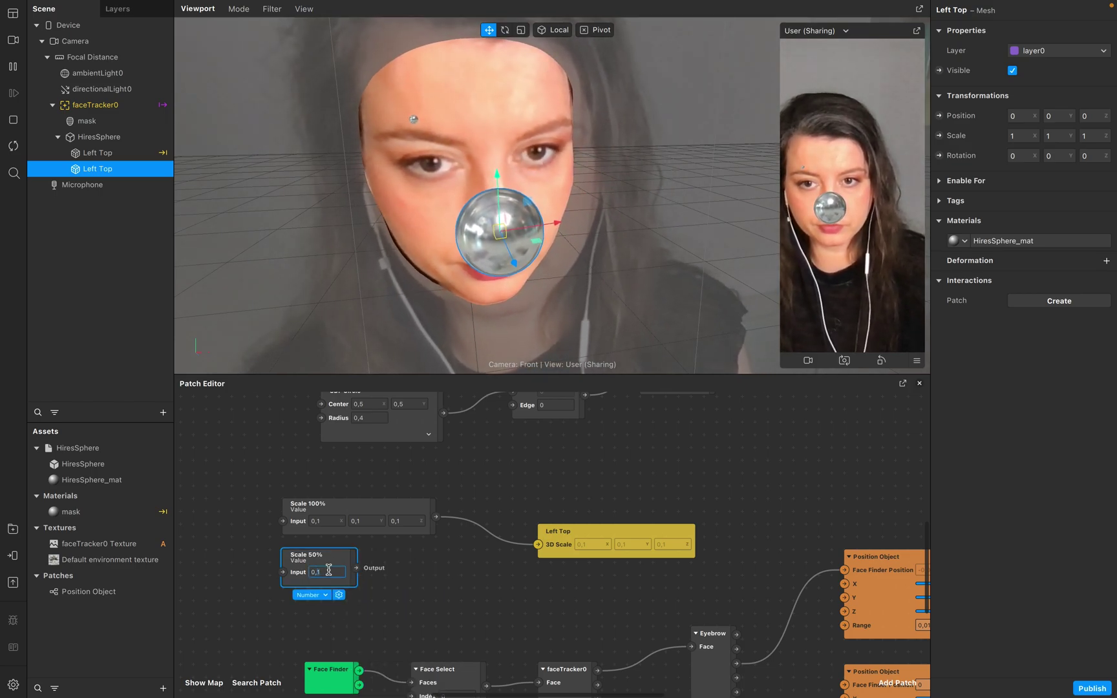
text(0)
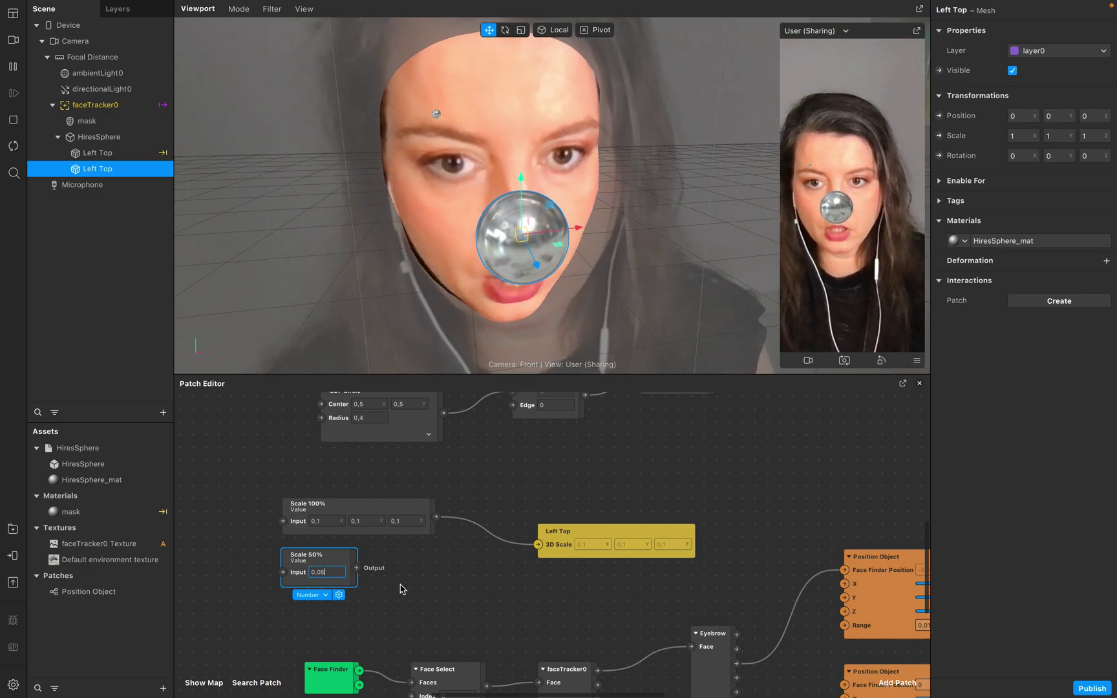
text(5)
key(Return)
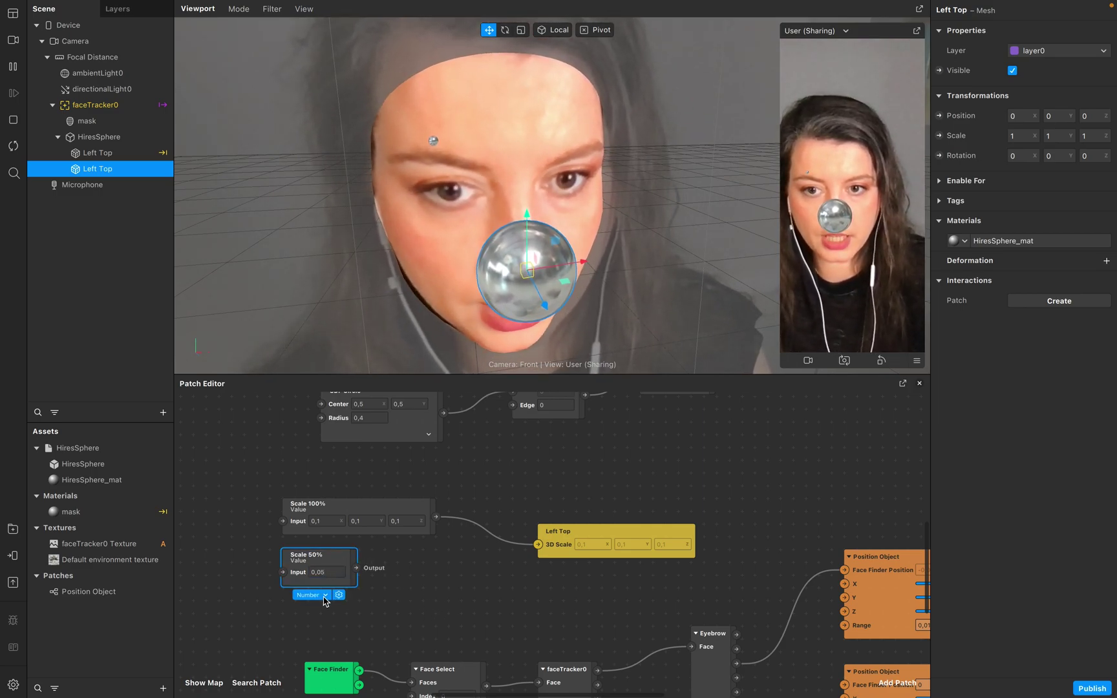
click(325, 597)
click(346, 670)
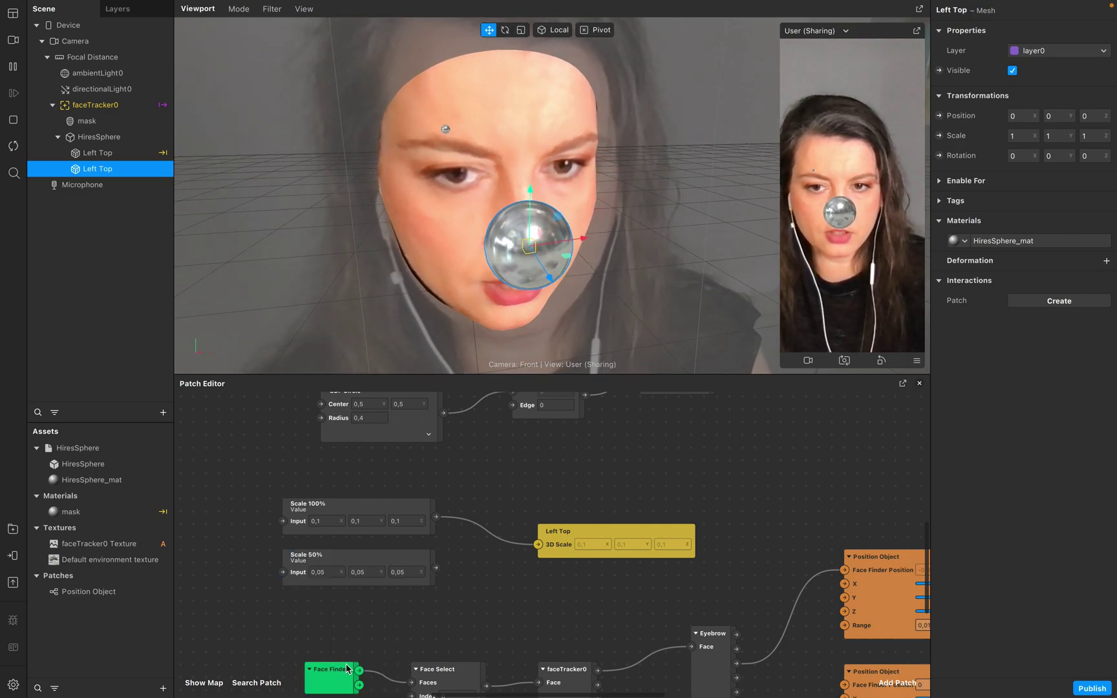
- Rename the two Left Top meshes to 01 Left Top and 02 Left Top
drag(569, 534, 569, 482)
double_click(93, 155)
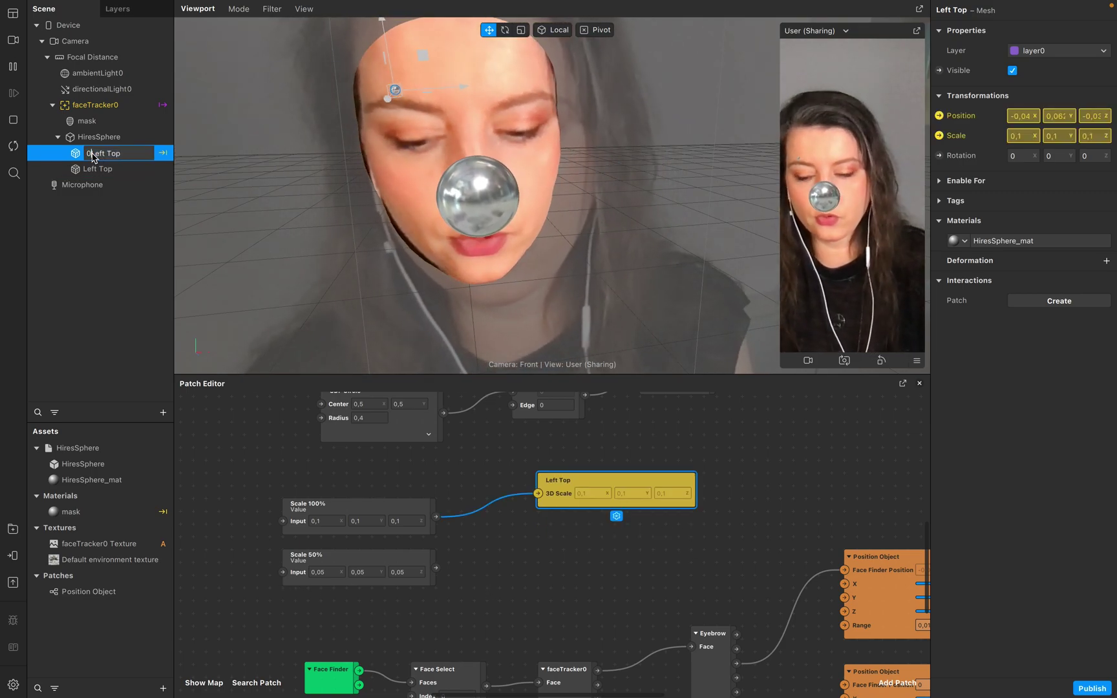
text(01)
key(Return)
click(107, 169)
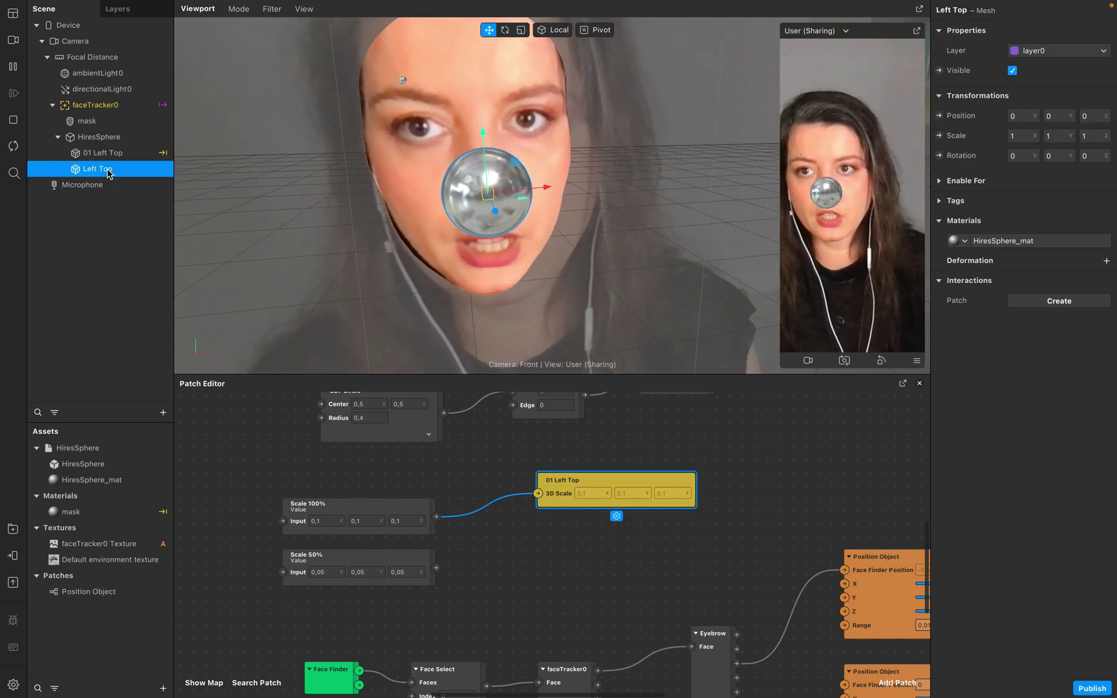
double_click(108, 171)
key(Home)
text(02)
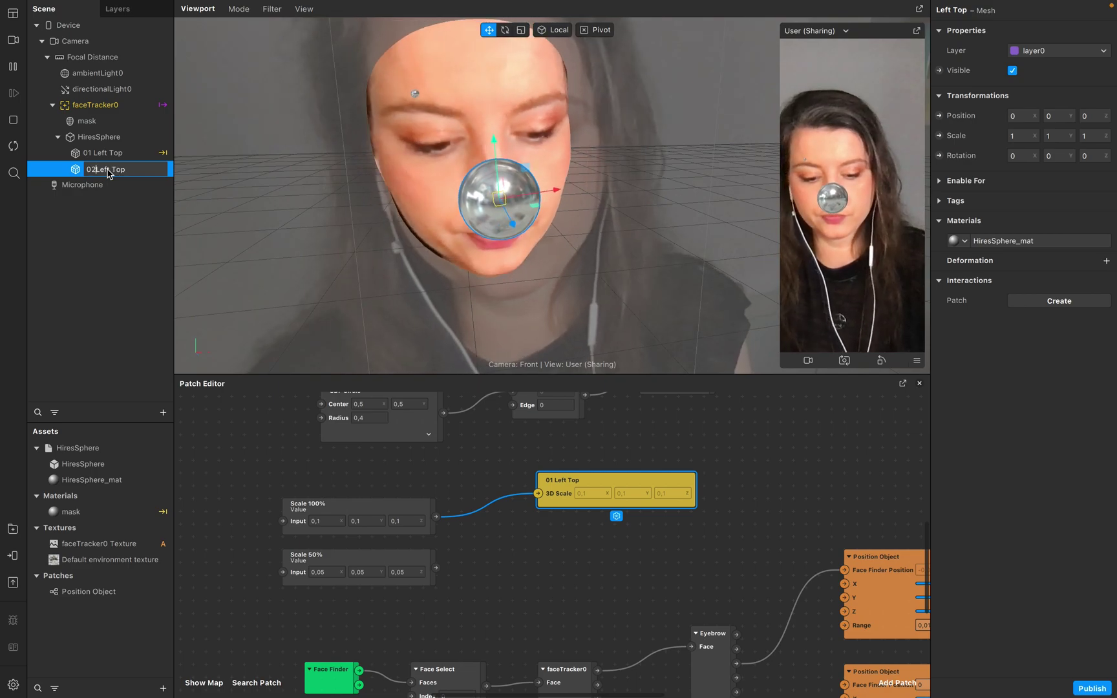
key(Return)
click(129, 186)
click(106, 168)
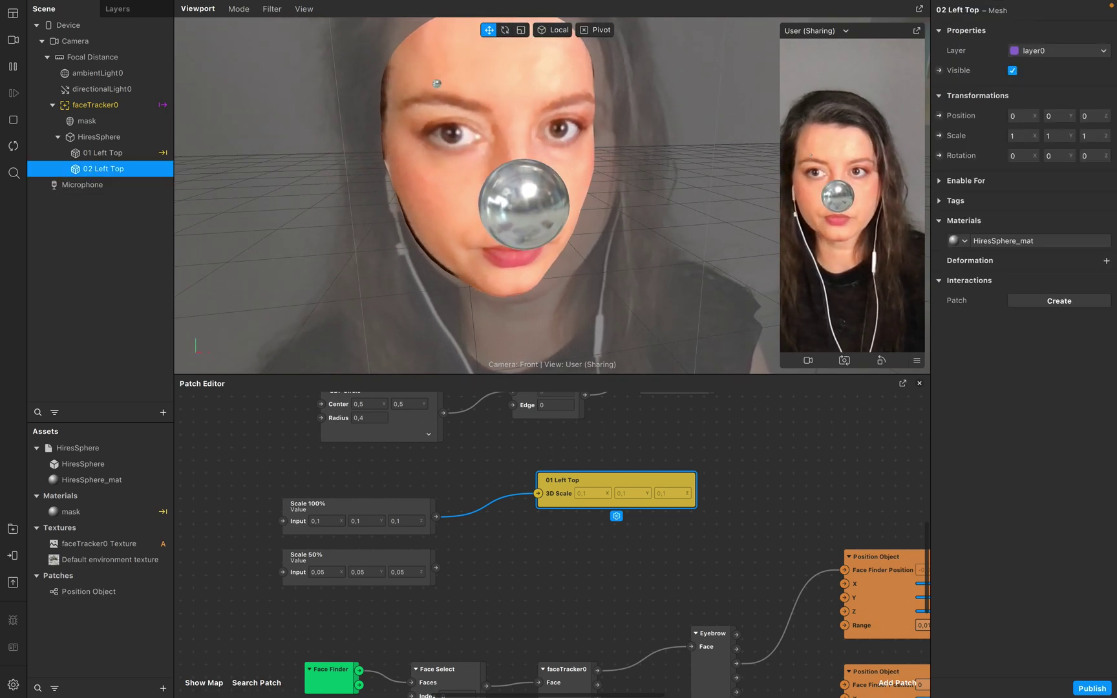
- Wire Scale 50% into 02 Left Top's 3D Scale and Eyebrow into the second Position Object
click(940, 135)
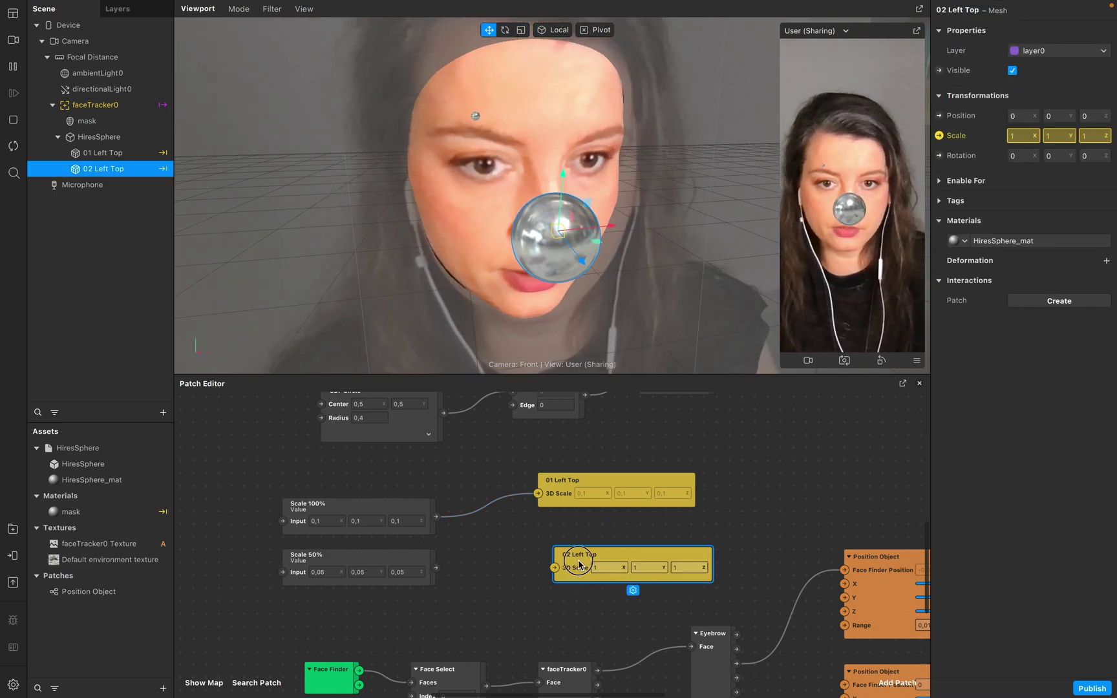
drag(435, 569, 525, 557)
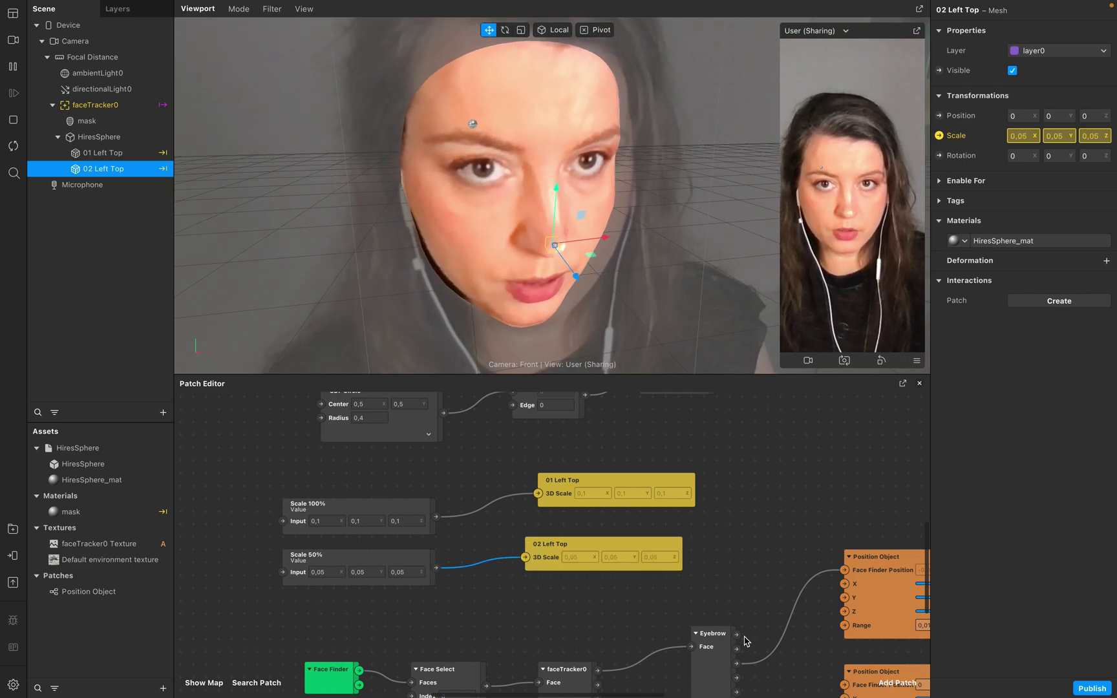
scroll(738, 630, down, 3)
scroll(739, 630, right, 6)
scroll(737, 630, right, 3)
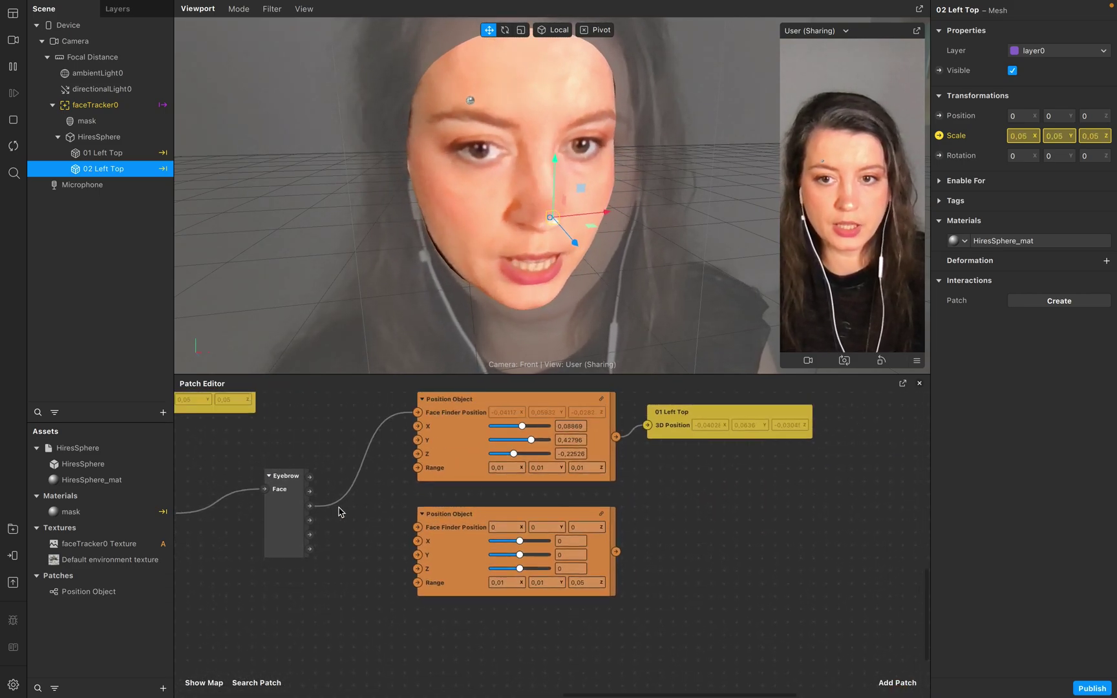
drag(310, 505, 417, 527)
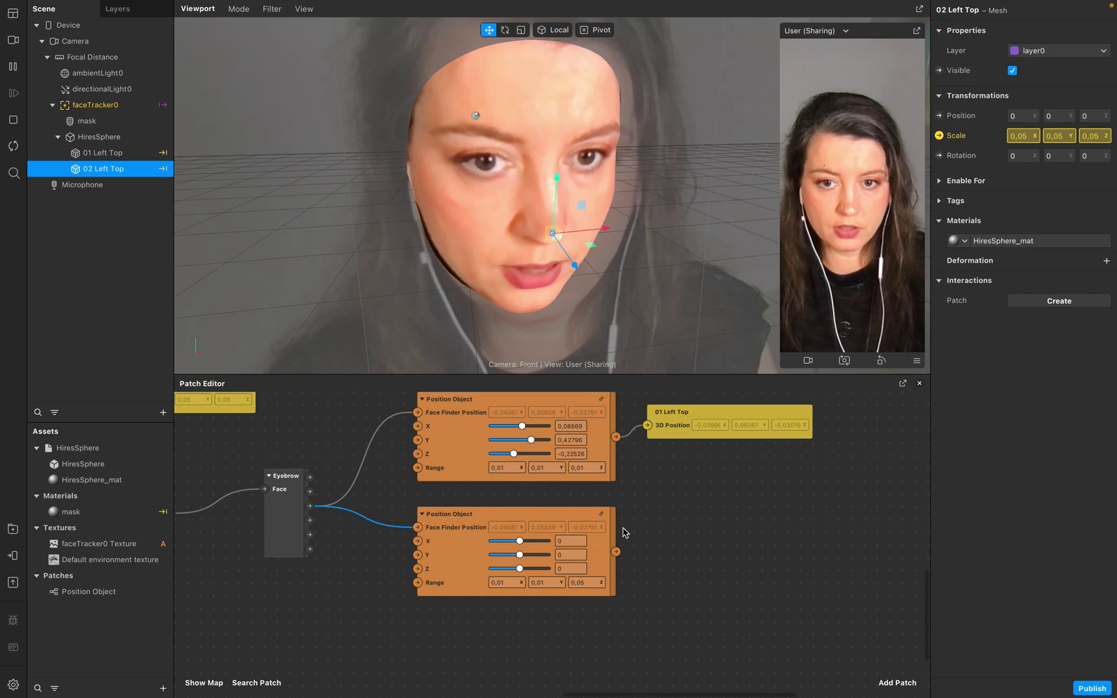
click(575, 517)
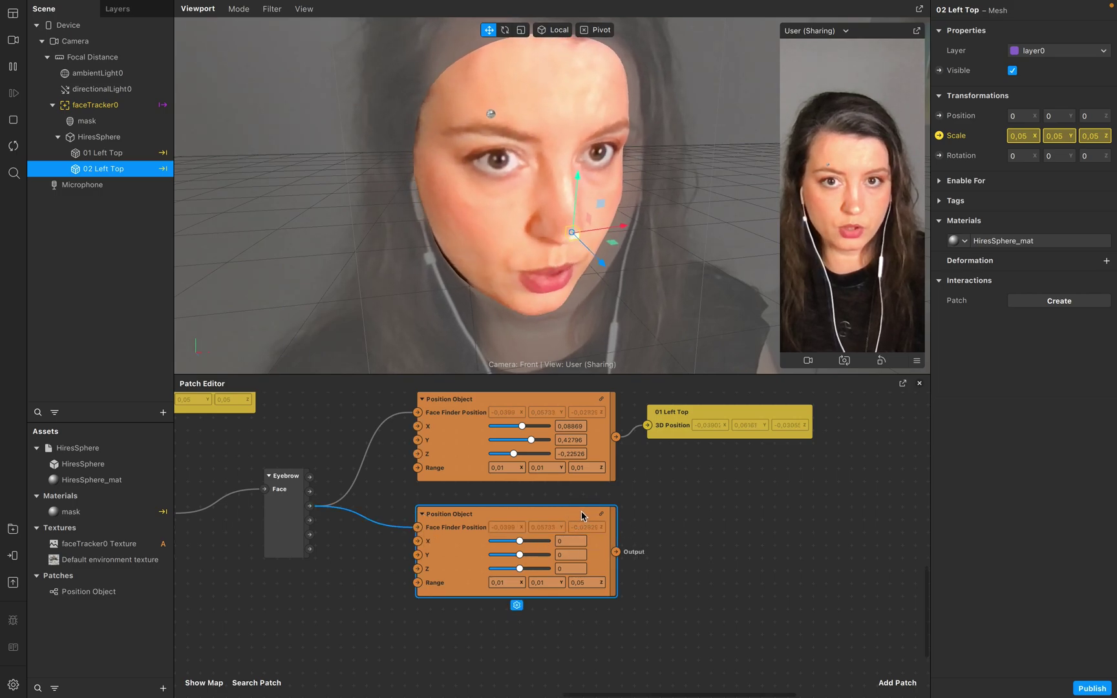
- Drive 02 Left Top's 3D Position from the second Position Object, offset X 0,2, Y -1, Z 0,14879
click(938, 115)
drag(605, 546, 647, 540)
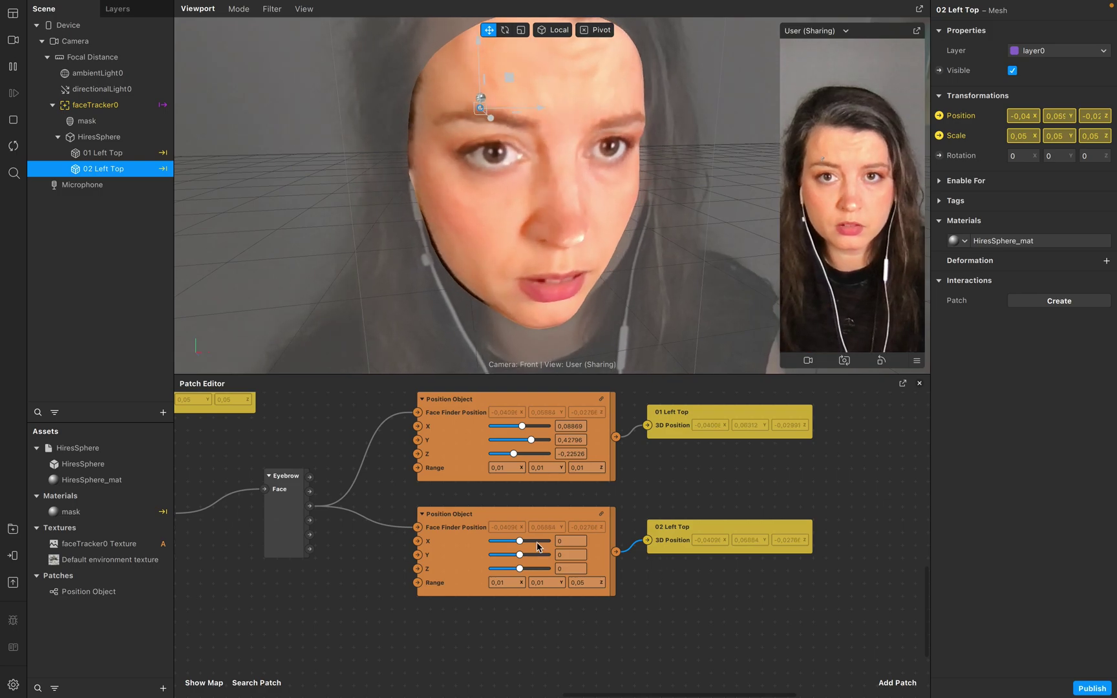
drag(522, 560, 524, 560)
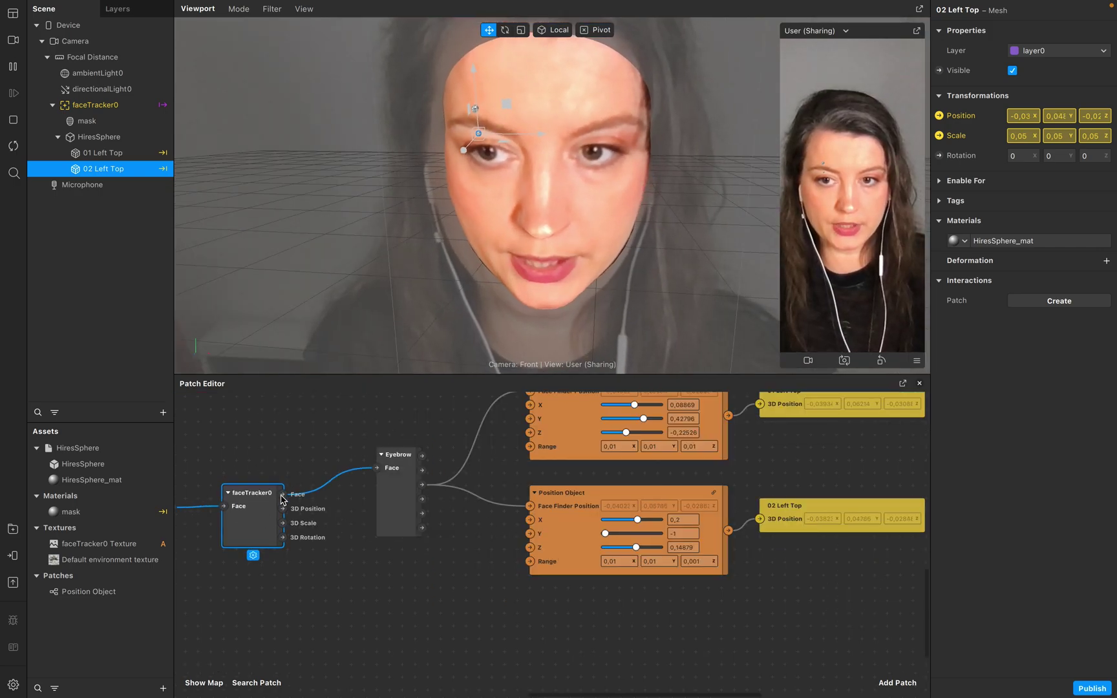
drag(282, 494, 348, 618)
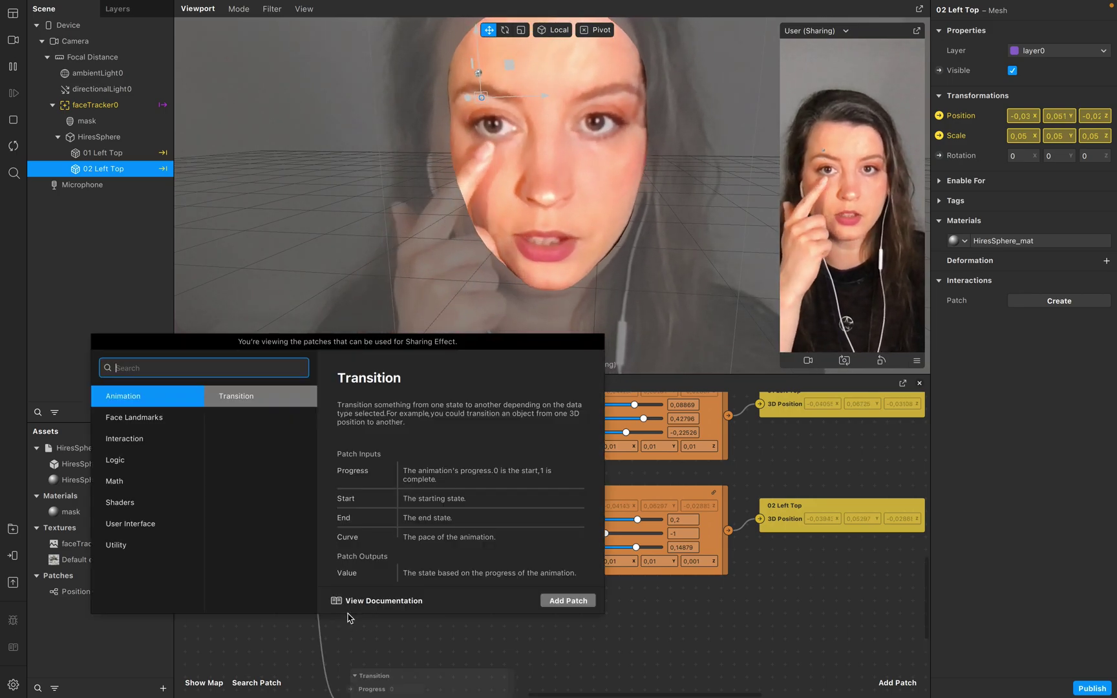
- Add an Eyelid patch fed by faceTracker0
text(eye)
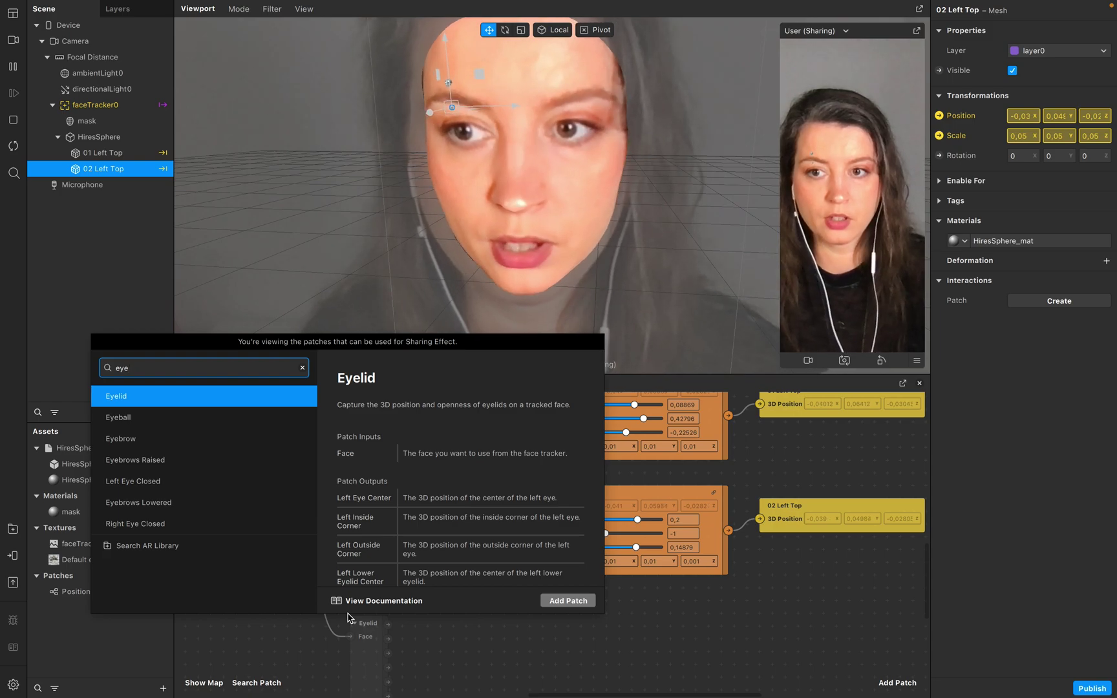
key(Return)
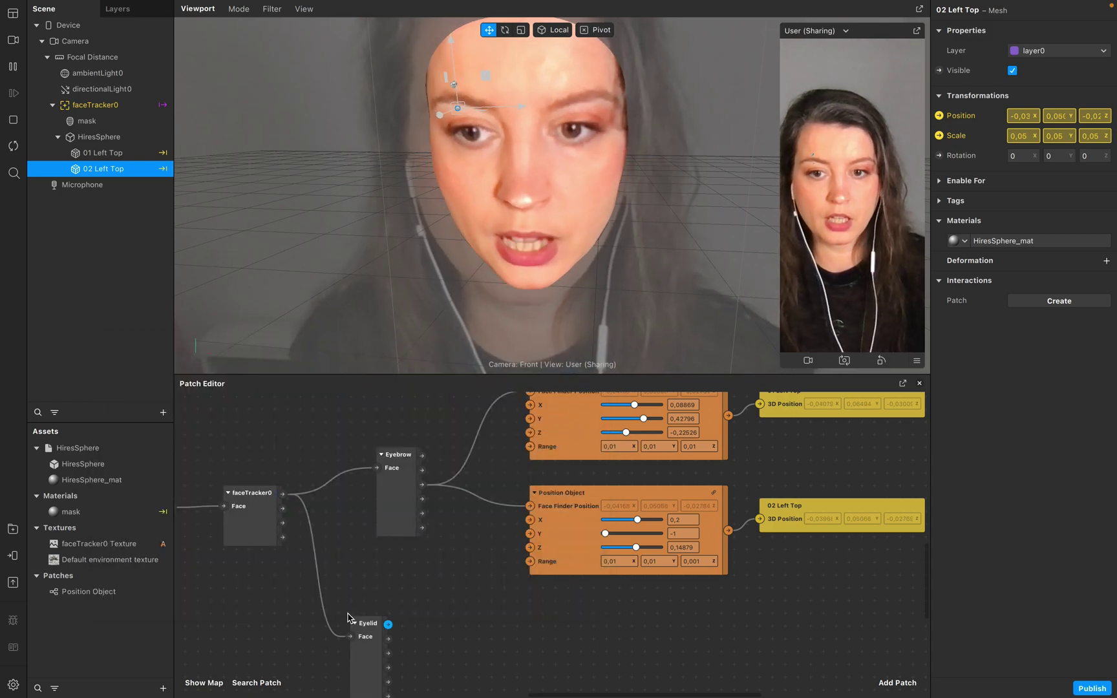
scroll(368, 621, down, 2)
click(369, 621)
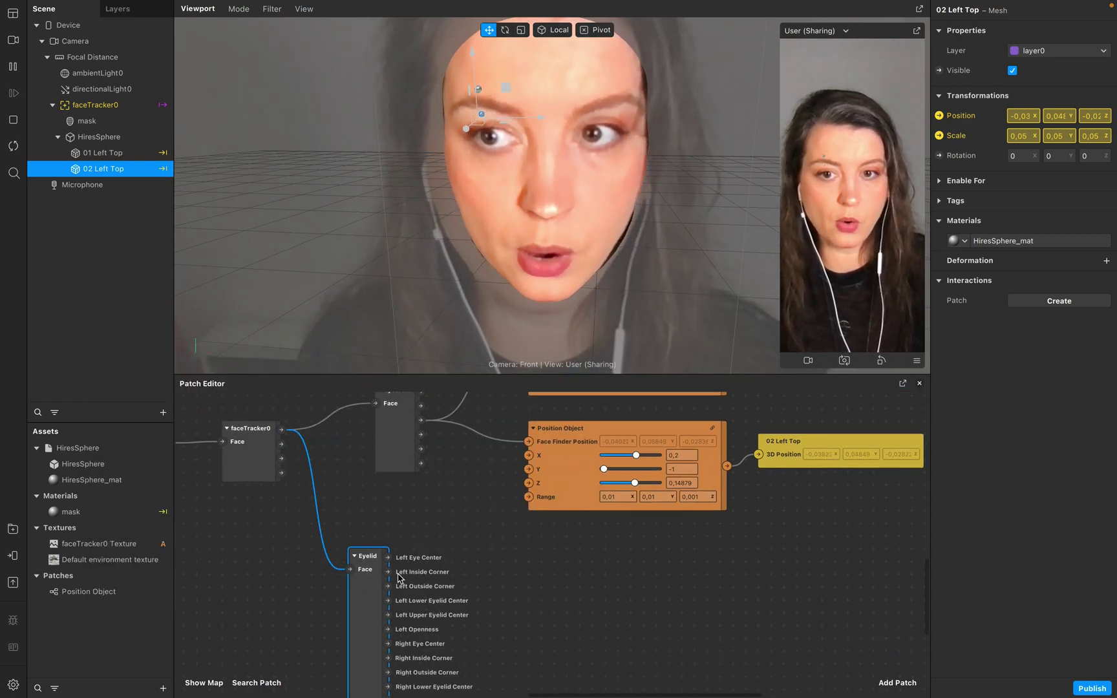
- Copy the sphere mesh under the first HiresSphere, breaking its link and deleting the leftover instance
click(125, 197)
click(129, 169)
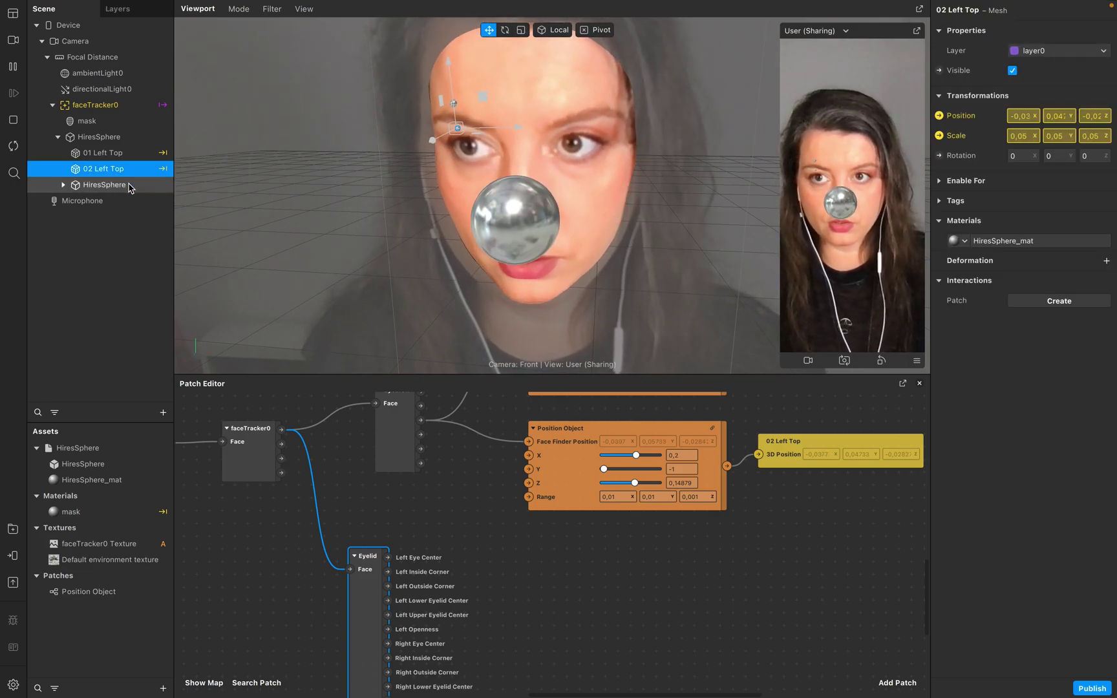
click(64, 185)
click(63, 185)
drag(111, 216, 112, 193)
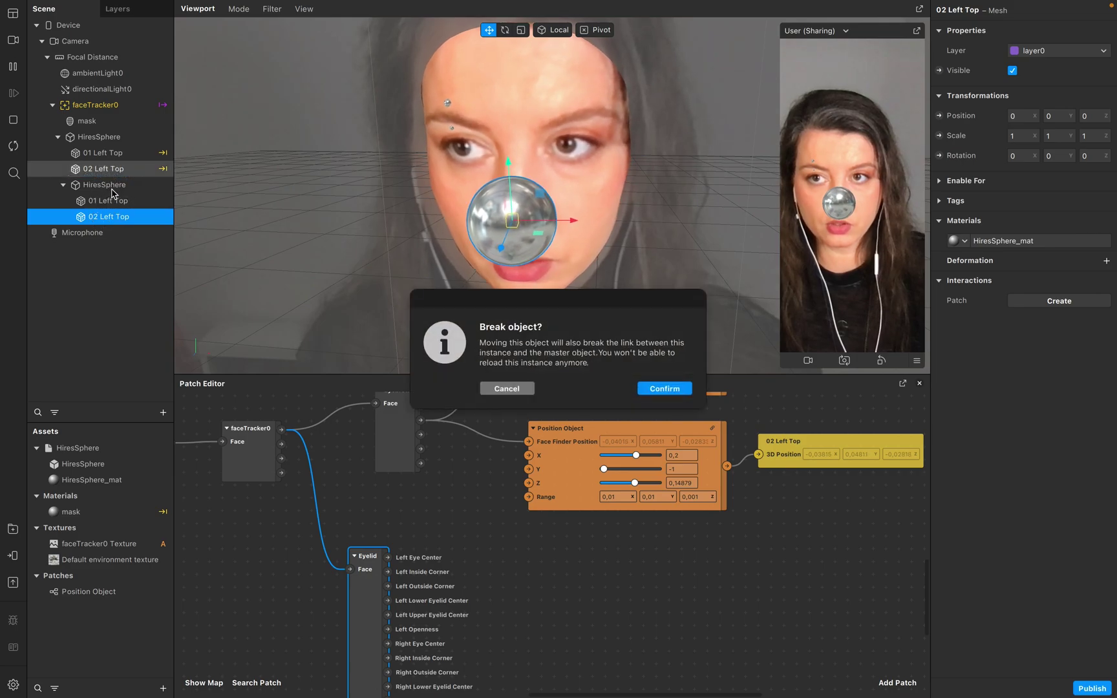
click(658, 388)
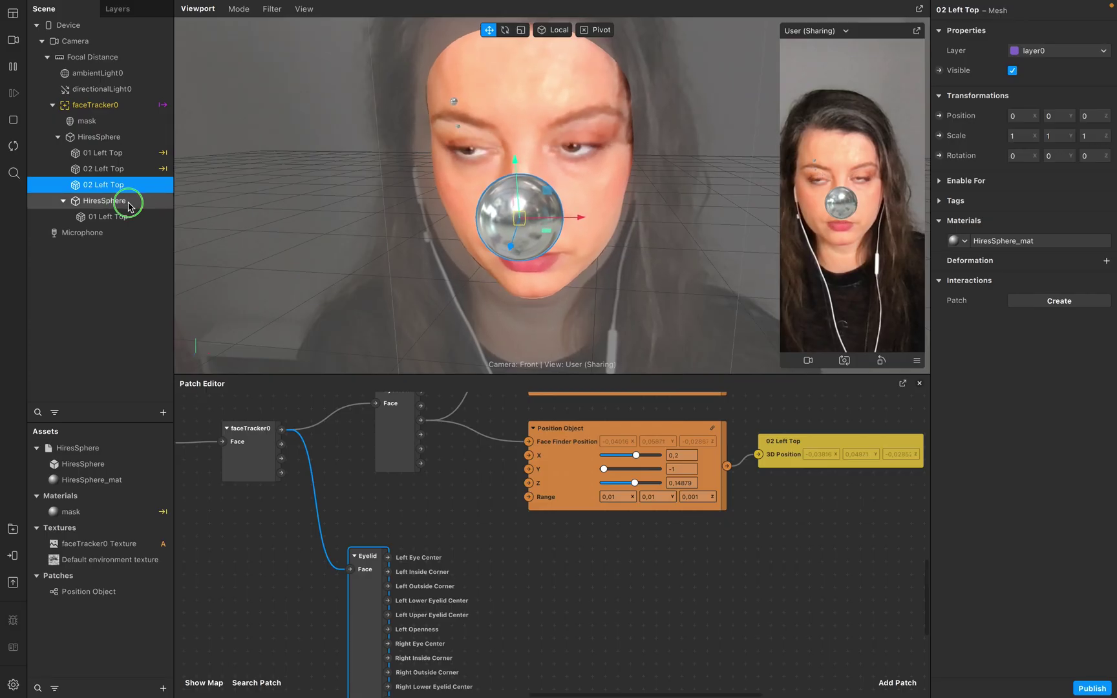
right_click(129, 204)
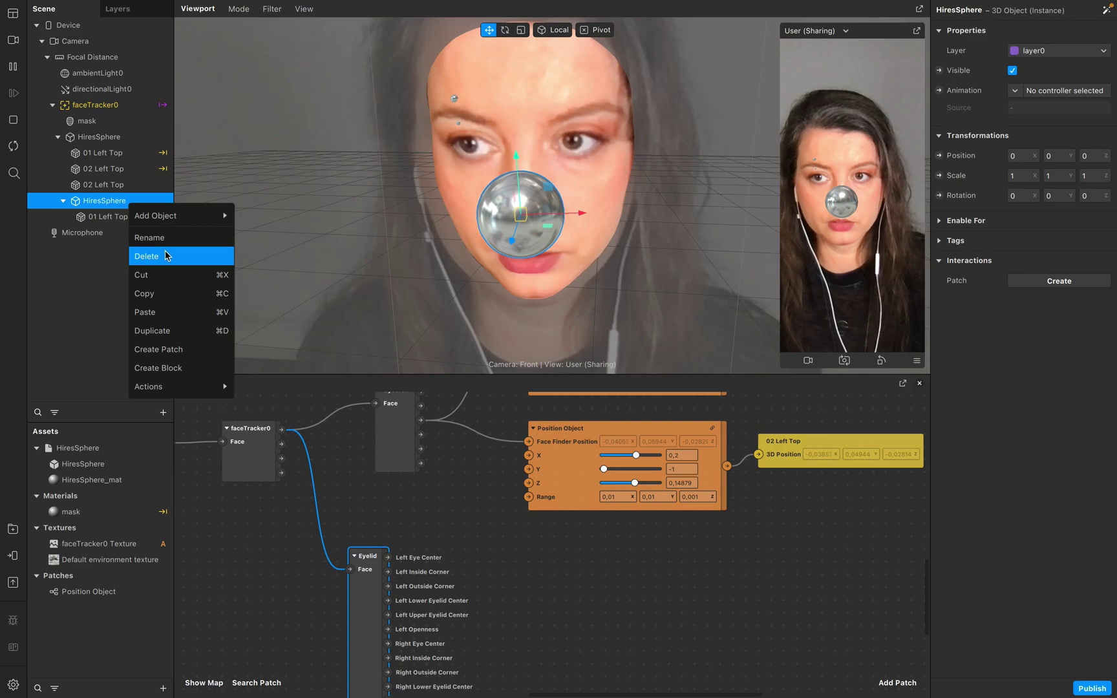
click(133, 256)
- Rename the third sphere to Lower Eyelid Center
click(117, 185)
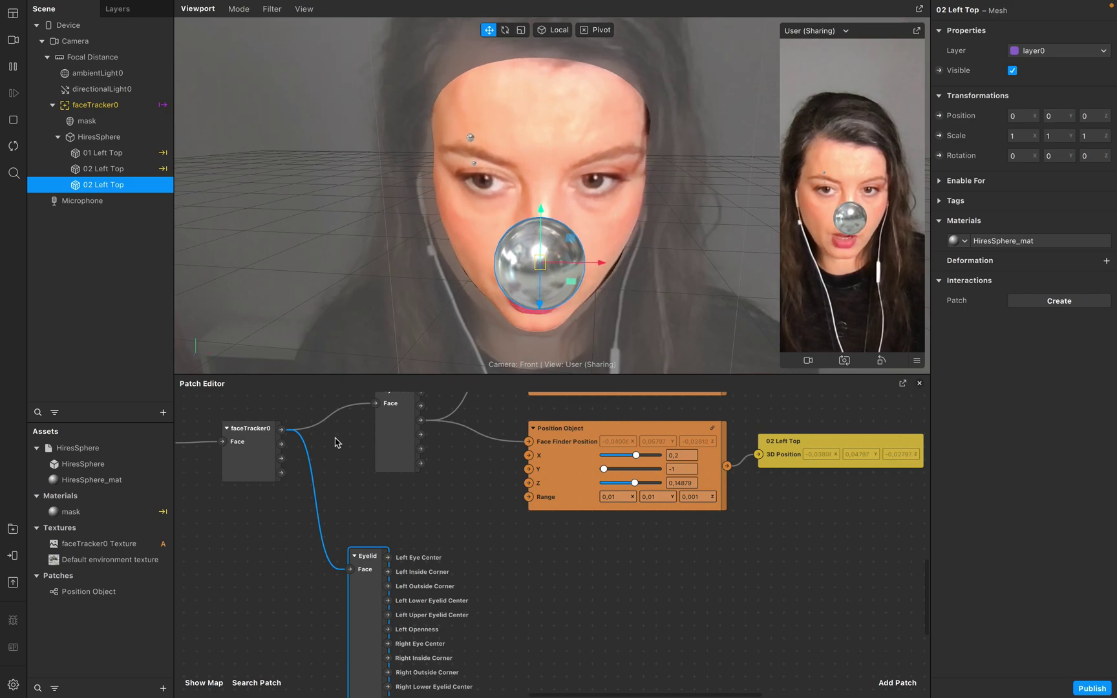
double_click(102, 186)
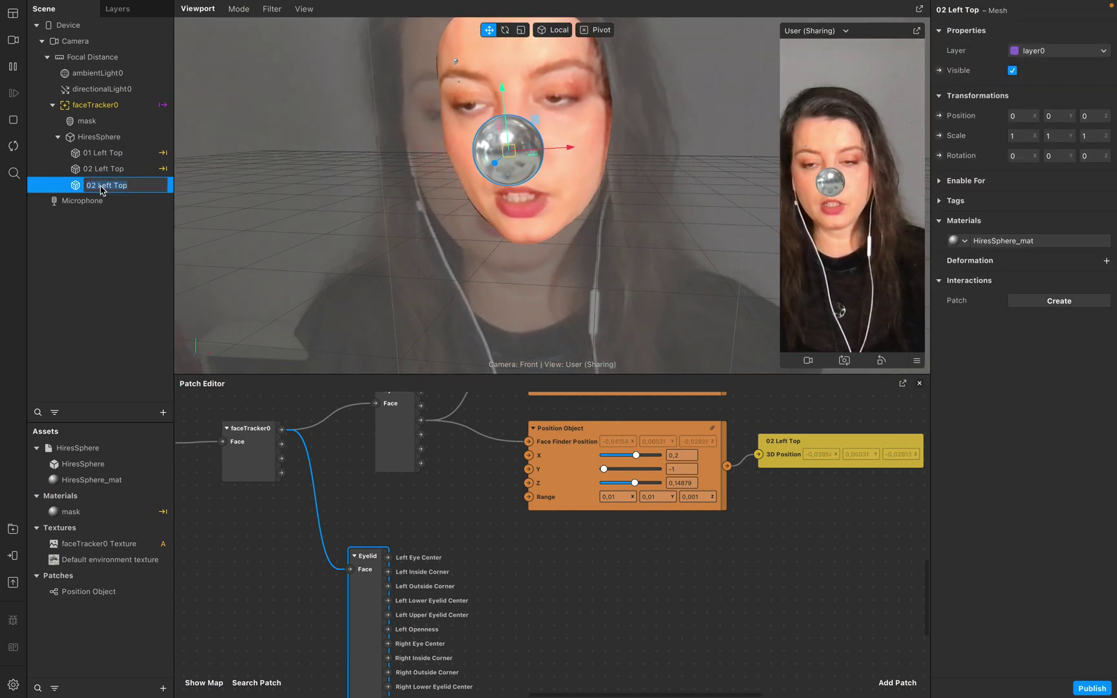
text(Lower Eyelid Center)
key(Return)
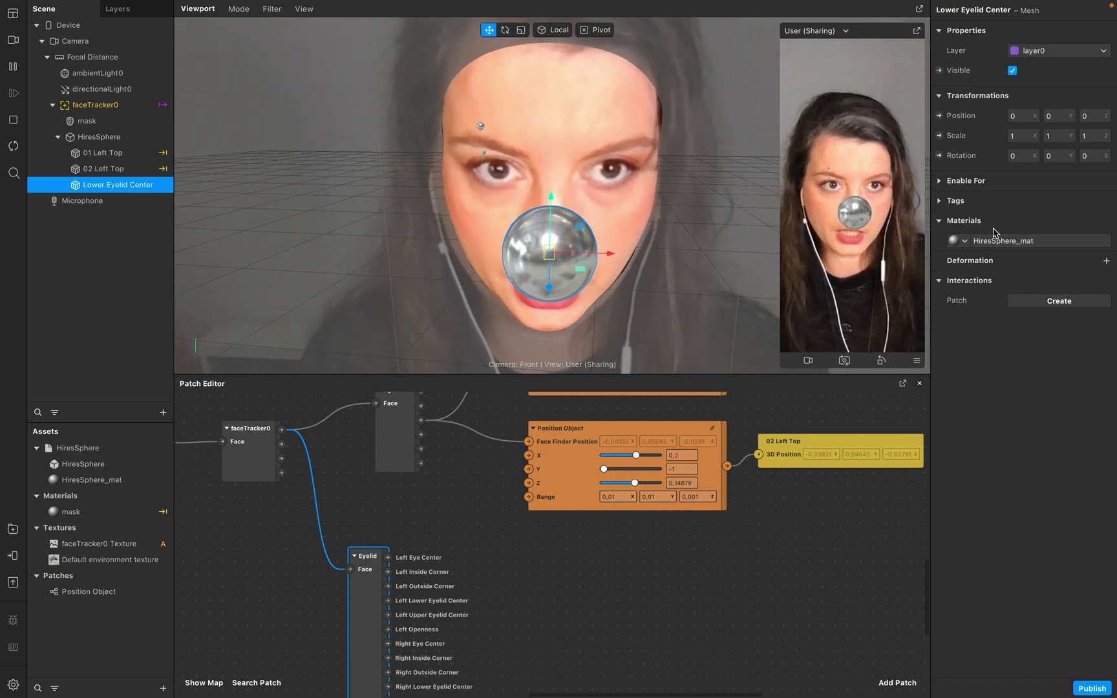
- Wire Scale 50% into Lower Eyelid Center's 3D Scale
click(939, 135)
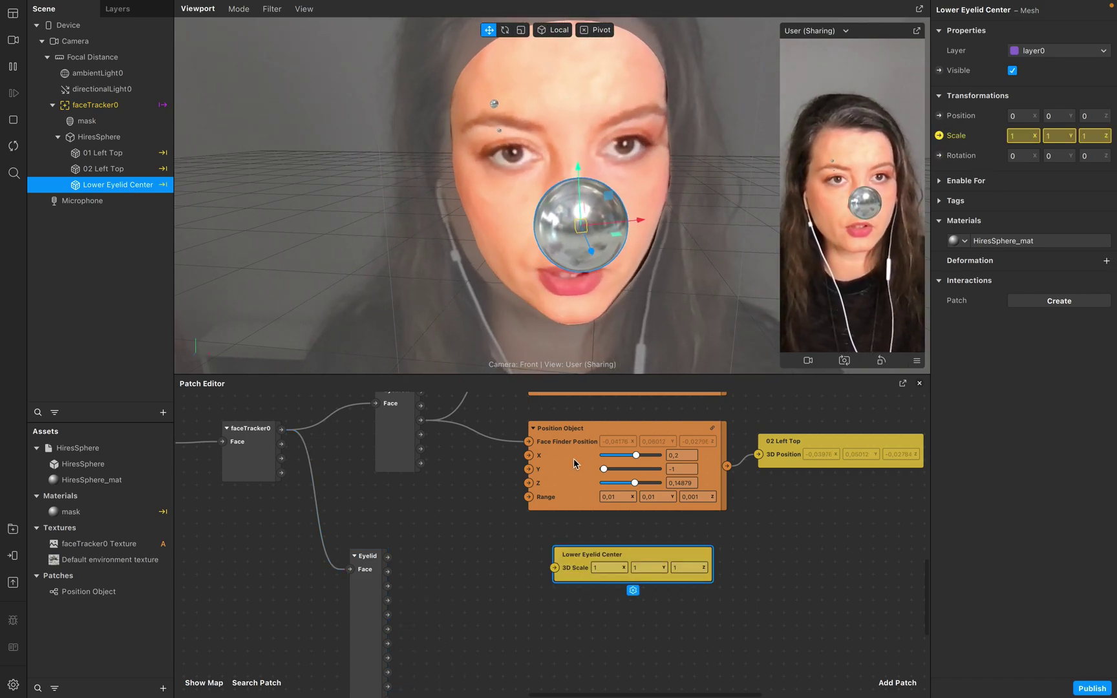
scroll(602, 591, up, 1)
drag(598, 588, 400, 442)
scroll(384, 407, up, 5)
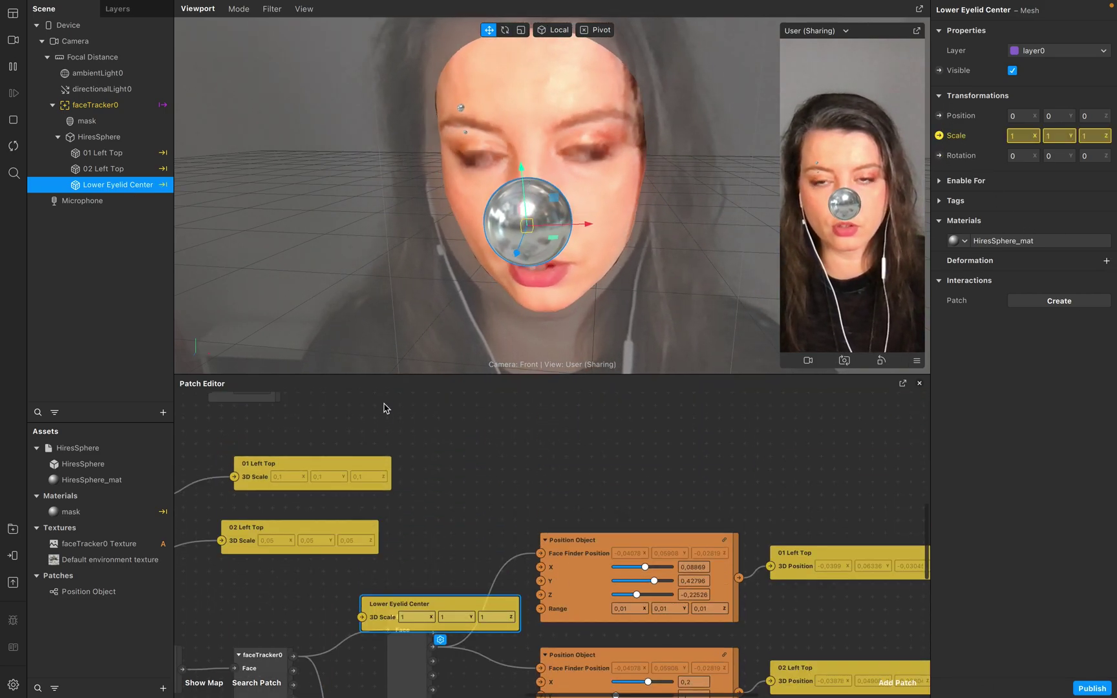
scroll(384, 407, left, 8)
drag(632, 626, 465, 588)
drag(396, 584, 450, 601)
scroll(512, 614, down, 10)
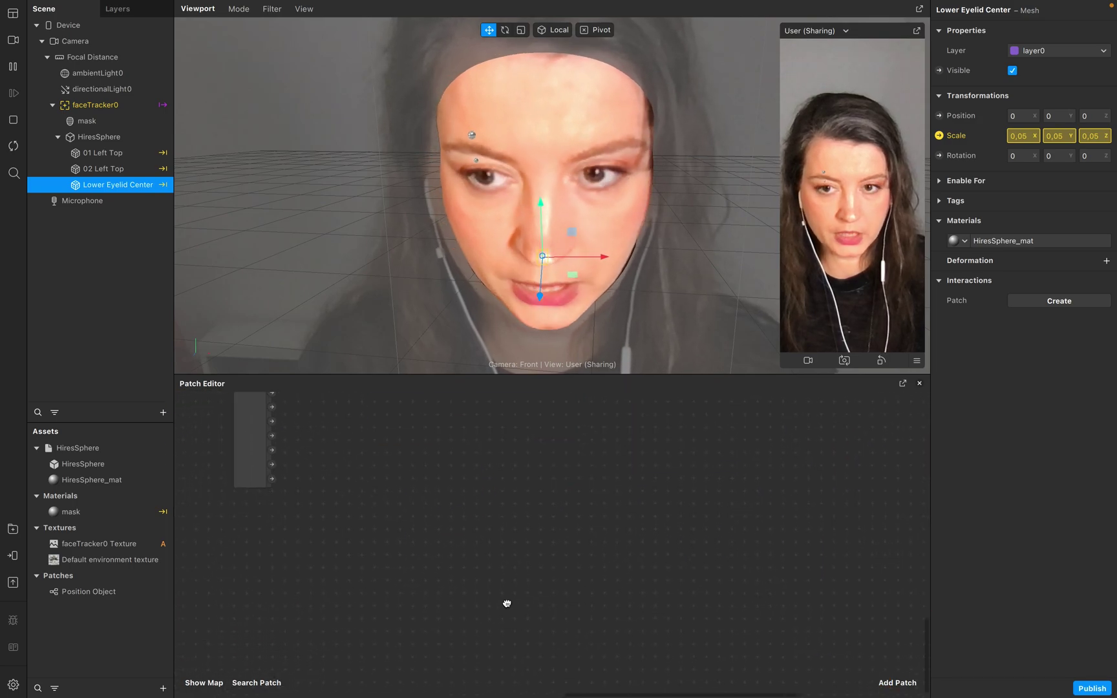
- Add a Position Object patch fed by Eyelid's left lower eyelid point
click(321, 578)
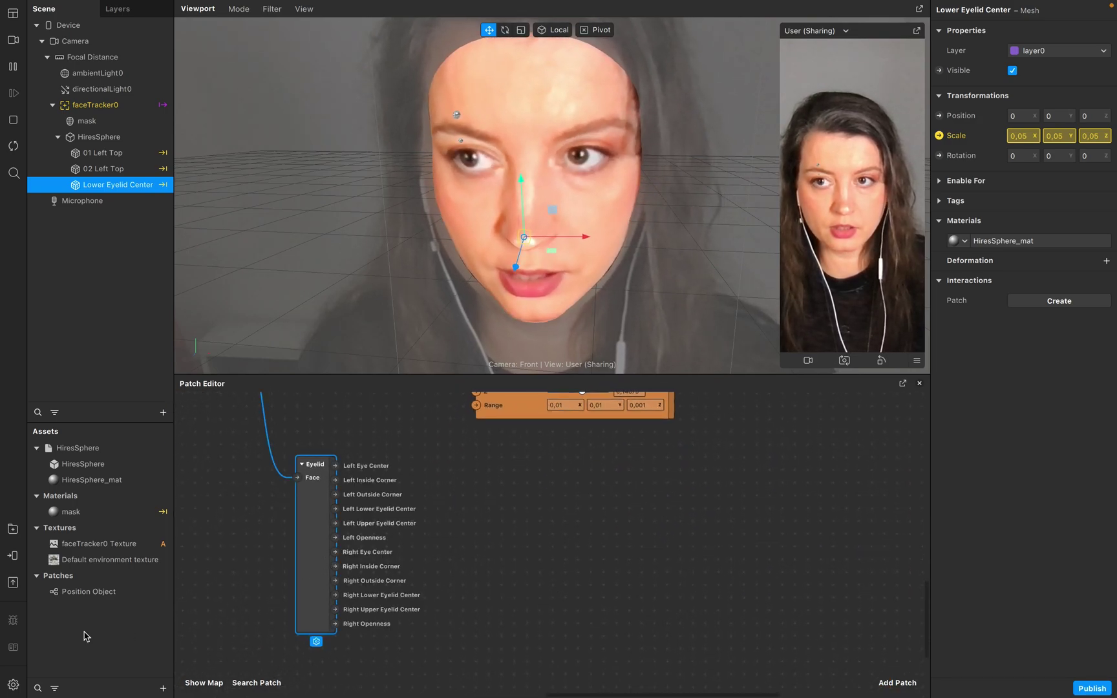
drag(81, 592, 488, 528)
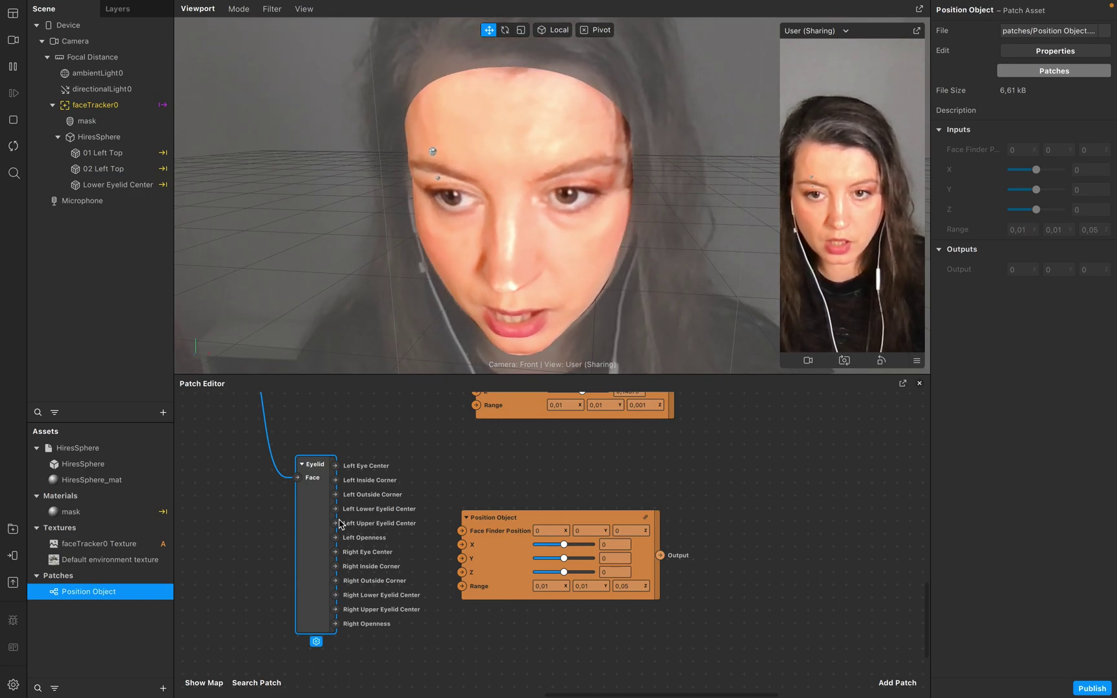
drag(335, 509, 461, 531)
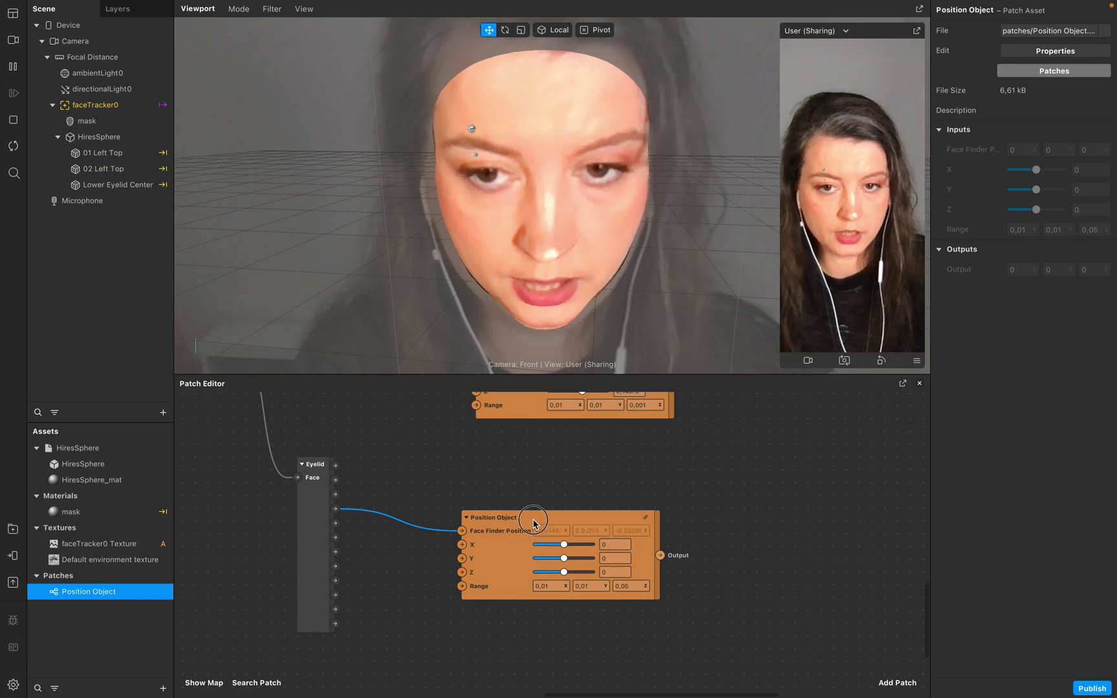
click(755, 493)
- Drive Lower Eyelid Center's 3D Position from that Position Object, lowering Y to -0,8286
click(115, 184)
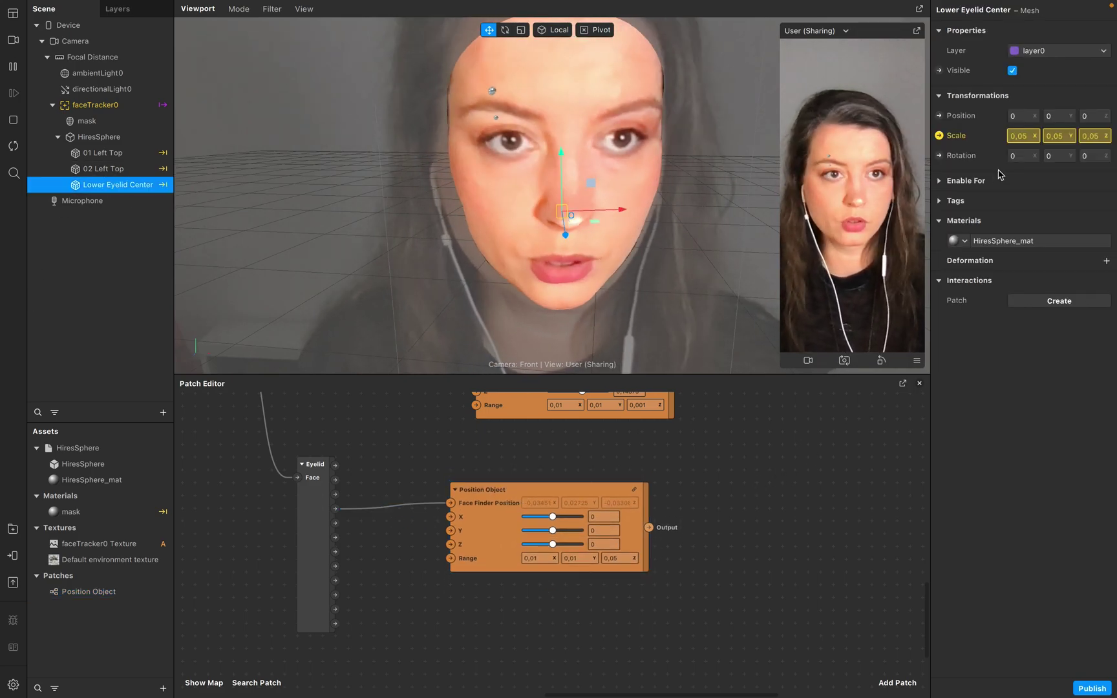
click(939, 115)
drag(614, 547, 749, 501)
drag(650, 528, 694, 515)
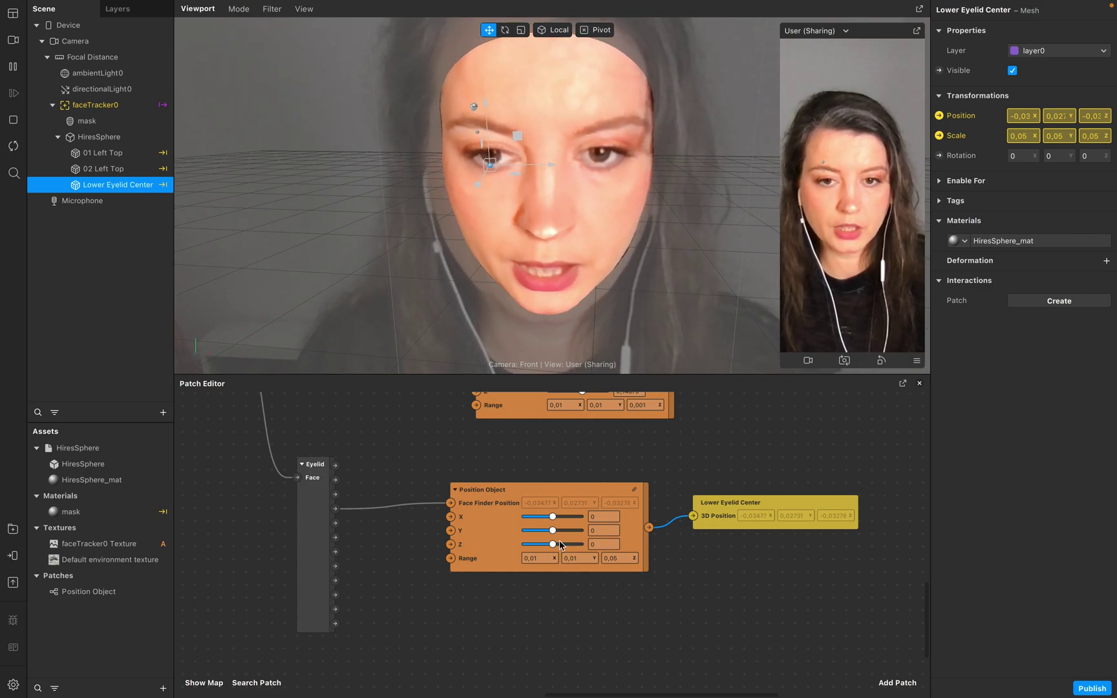
click(548, 530)
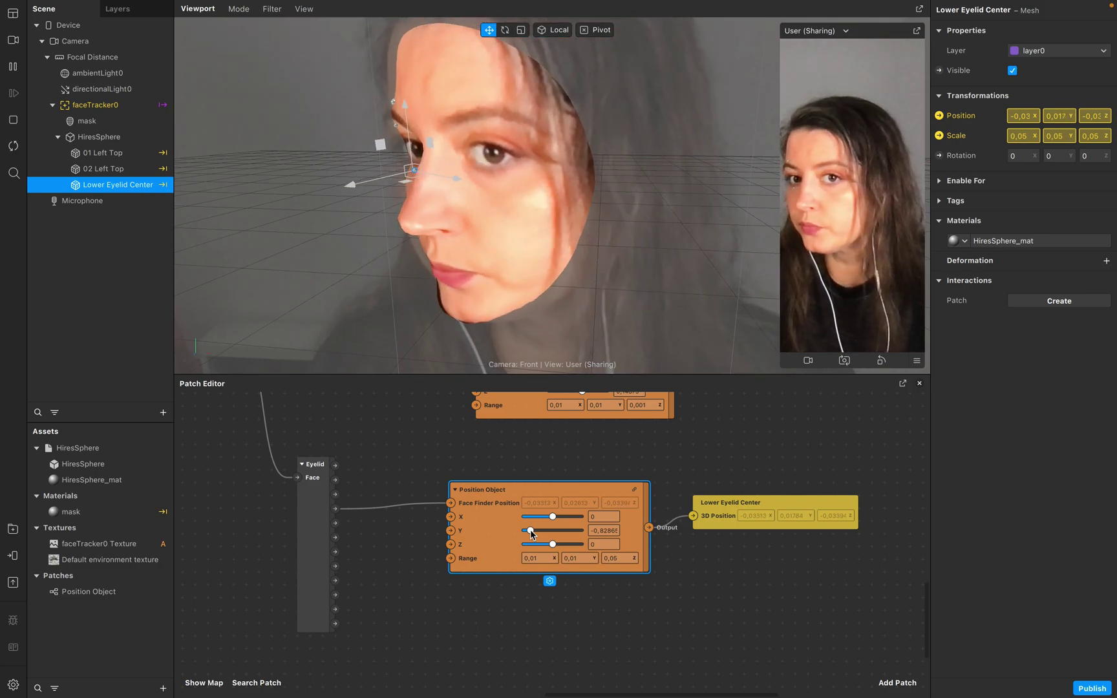
click(797, 602)
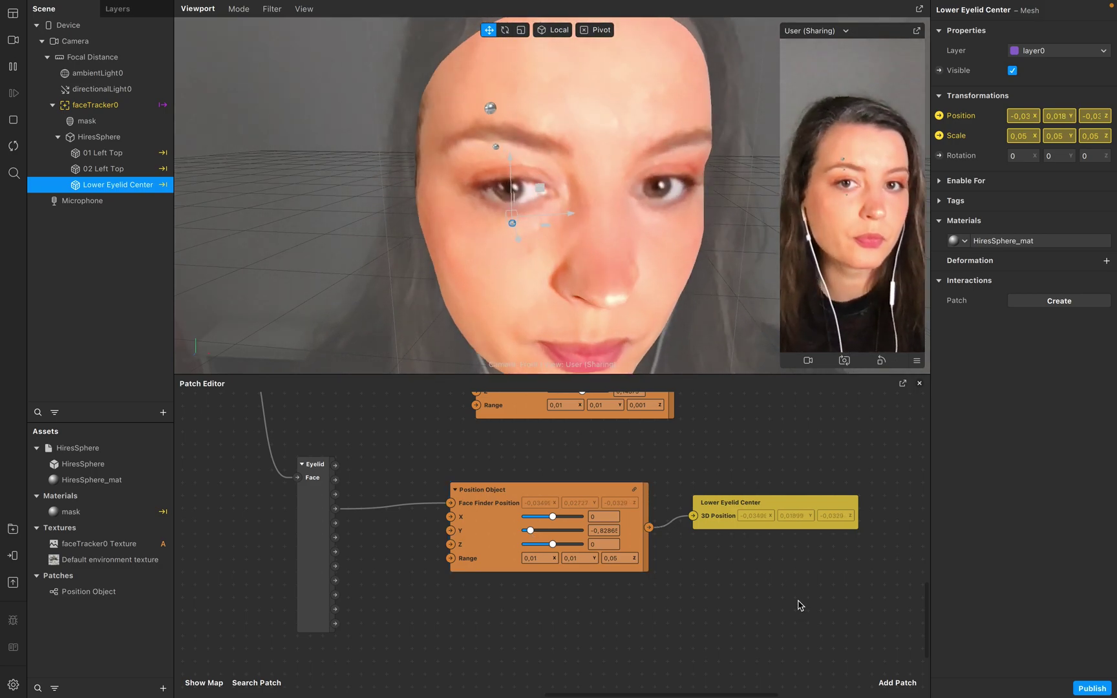
click(89, 299)
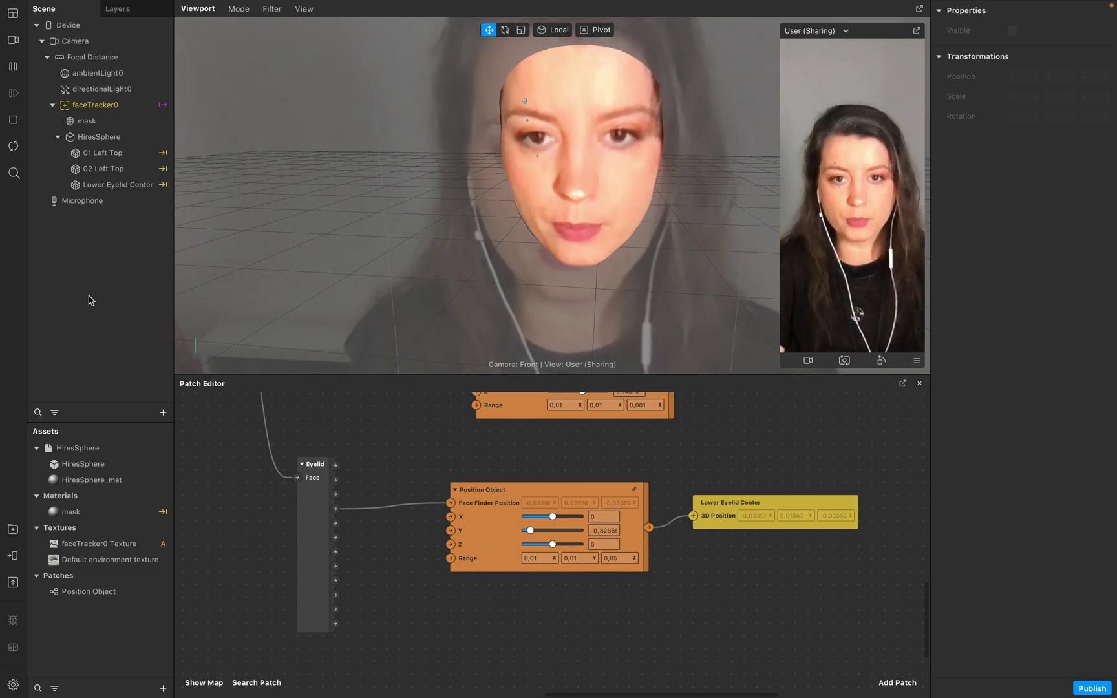
scroll(593, 591, up, 5)
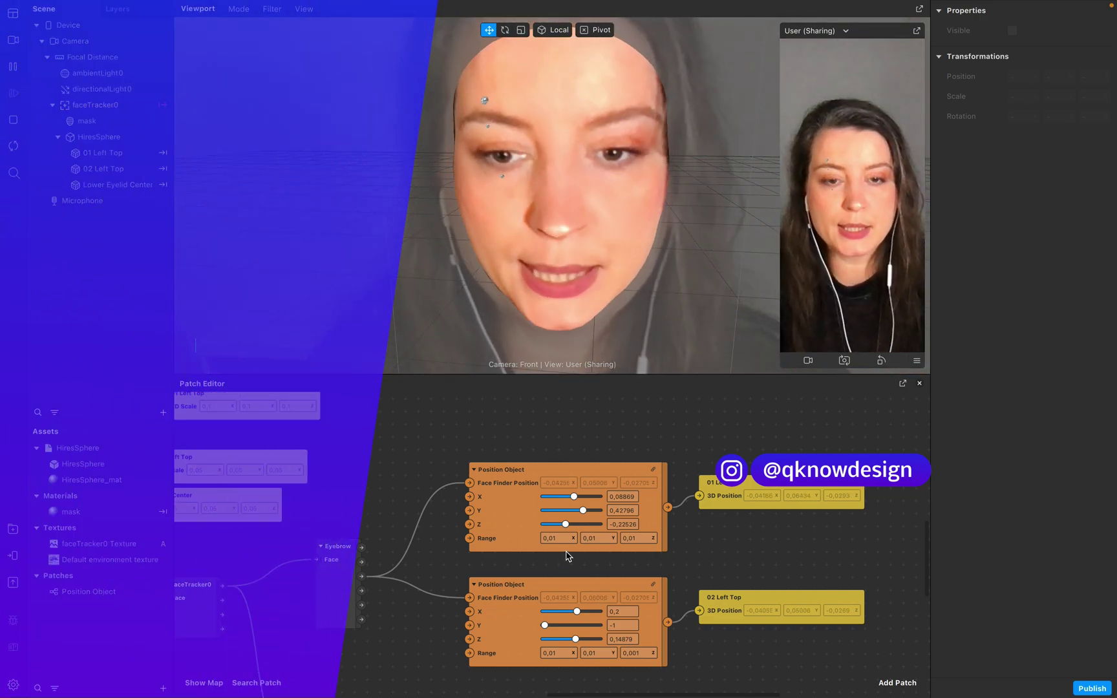
scroll(570, 558, left, 10)
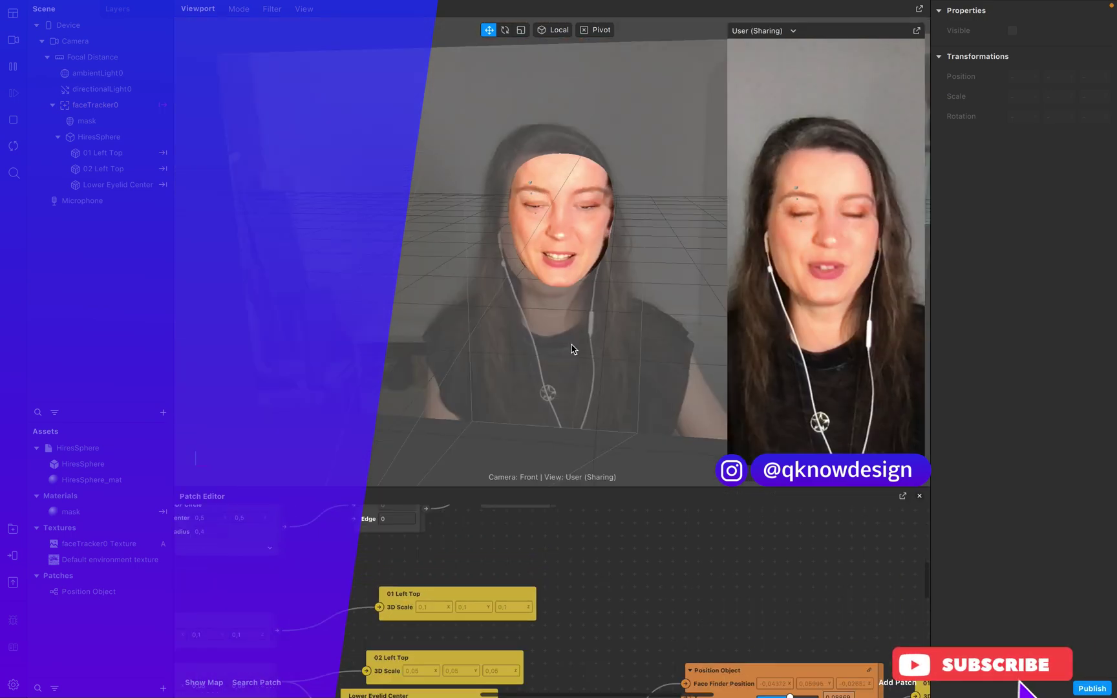